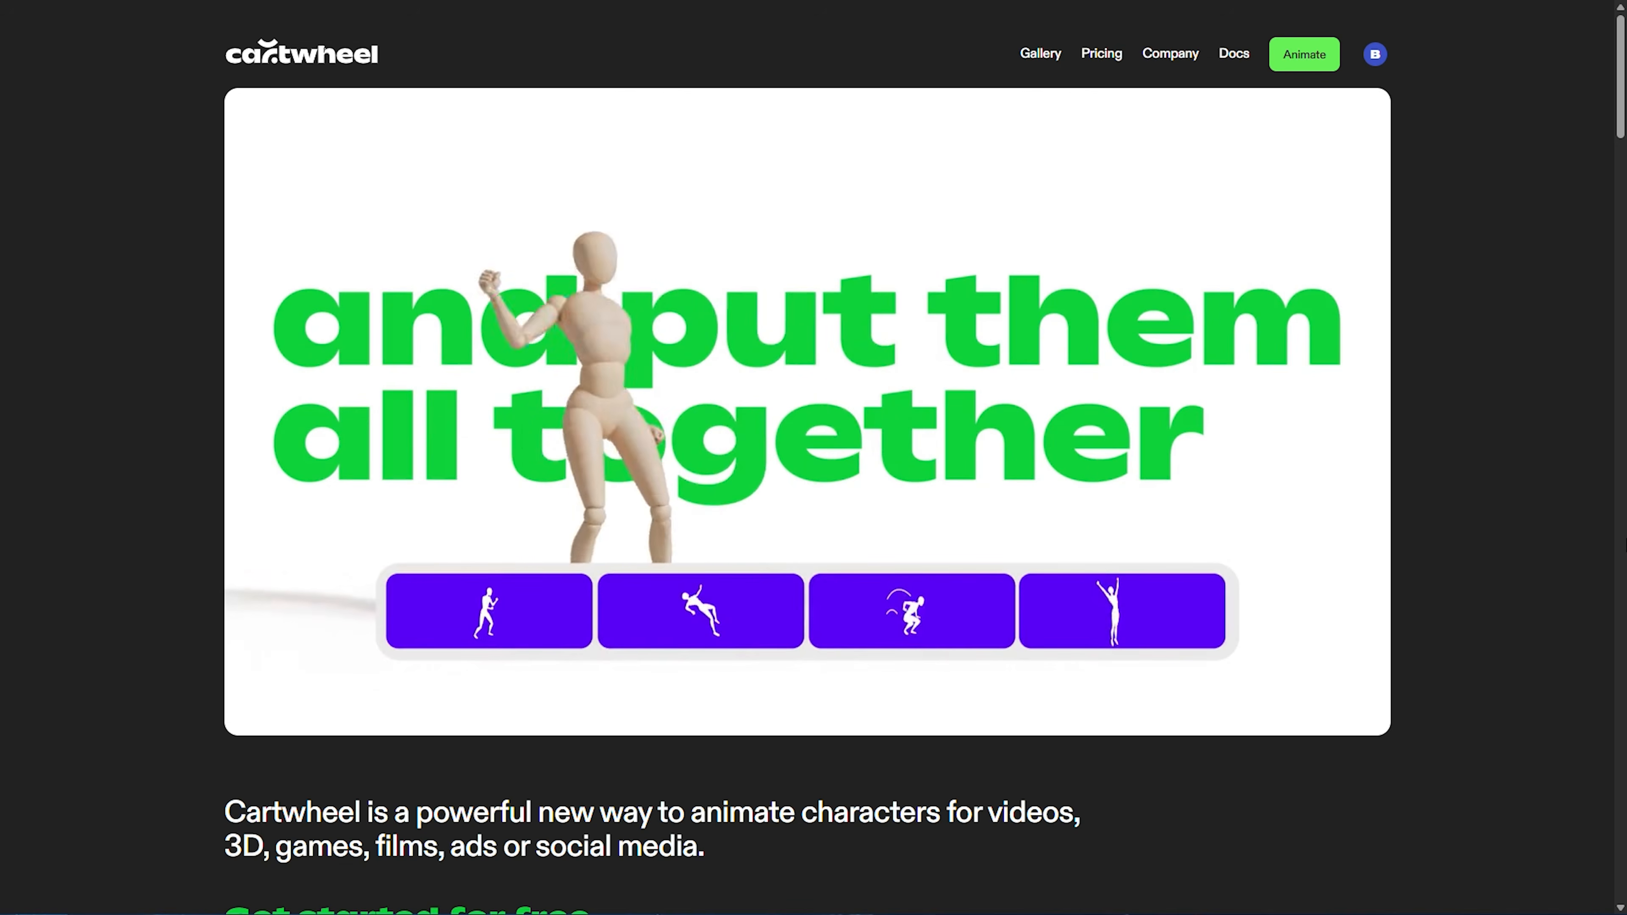
Look through the home page sections on creating motion by typing, video to 3D motion and the motion library.
scroll(1417, 389, "down", 15)
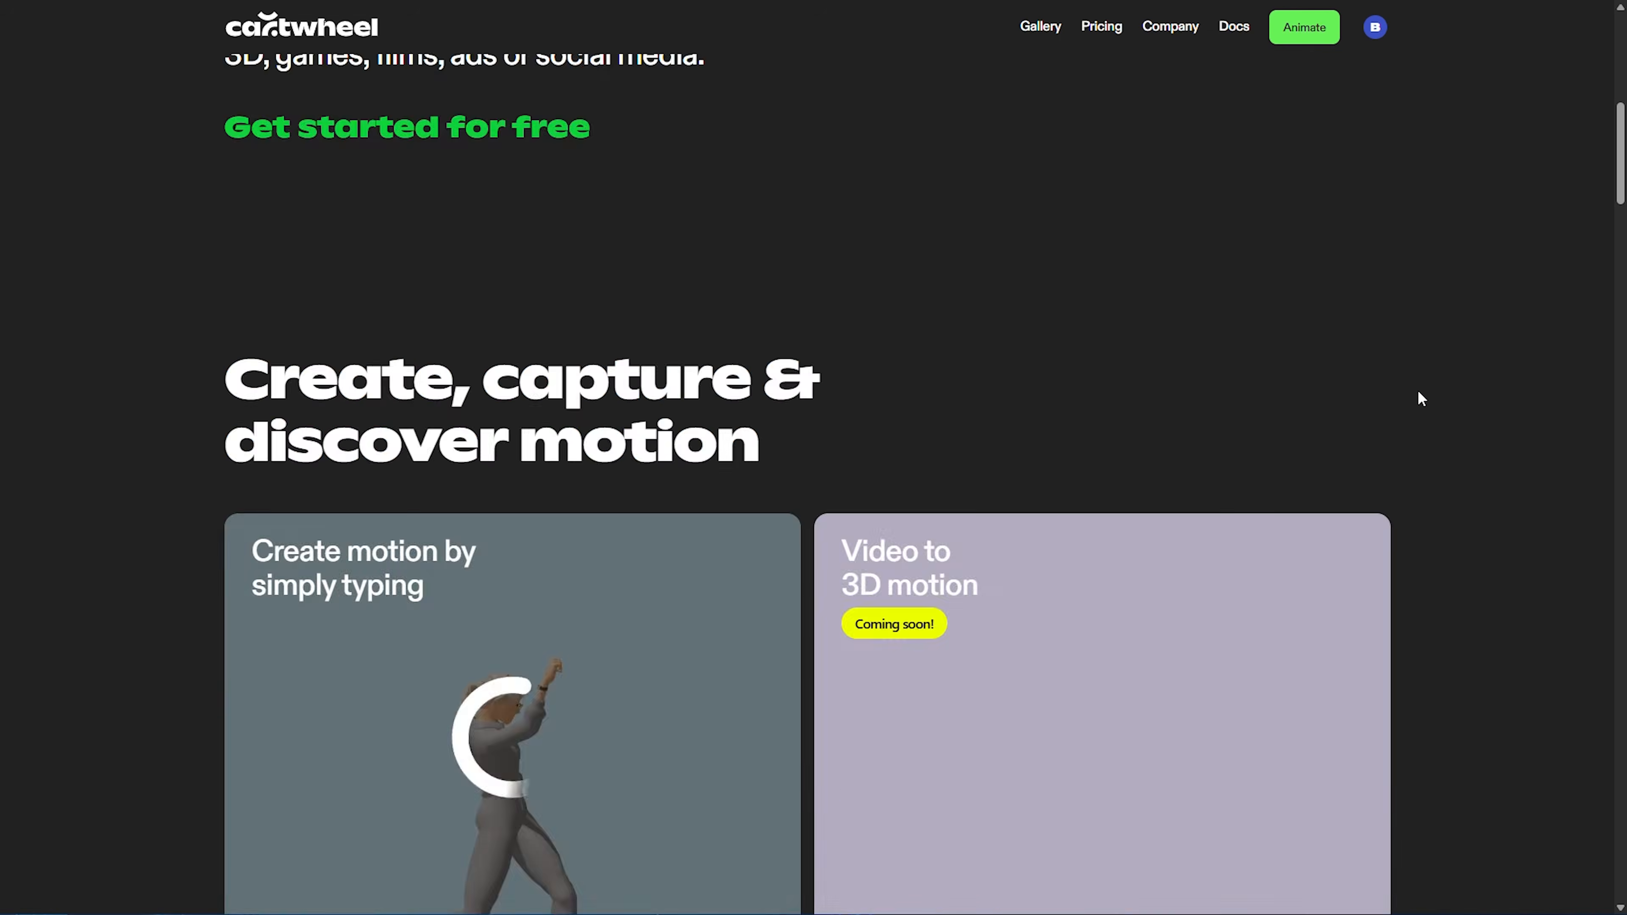
scroll(1453, 454, "up", 5)
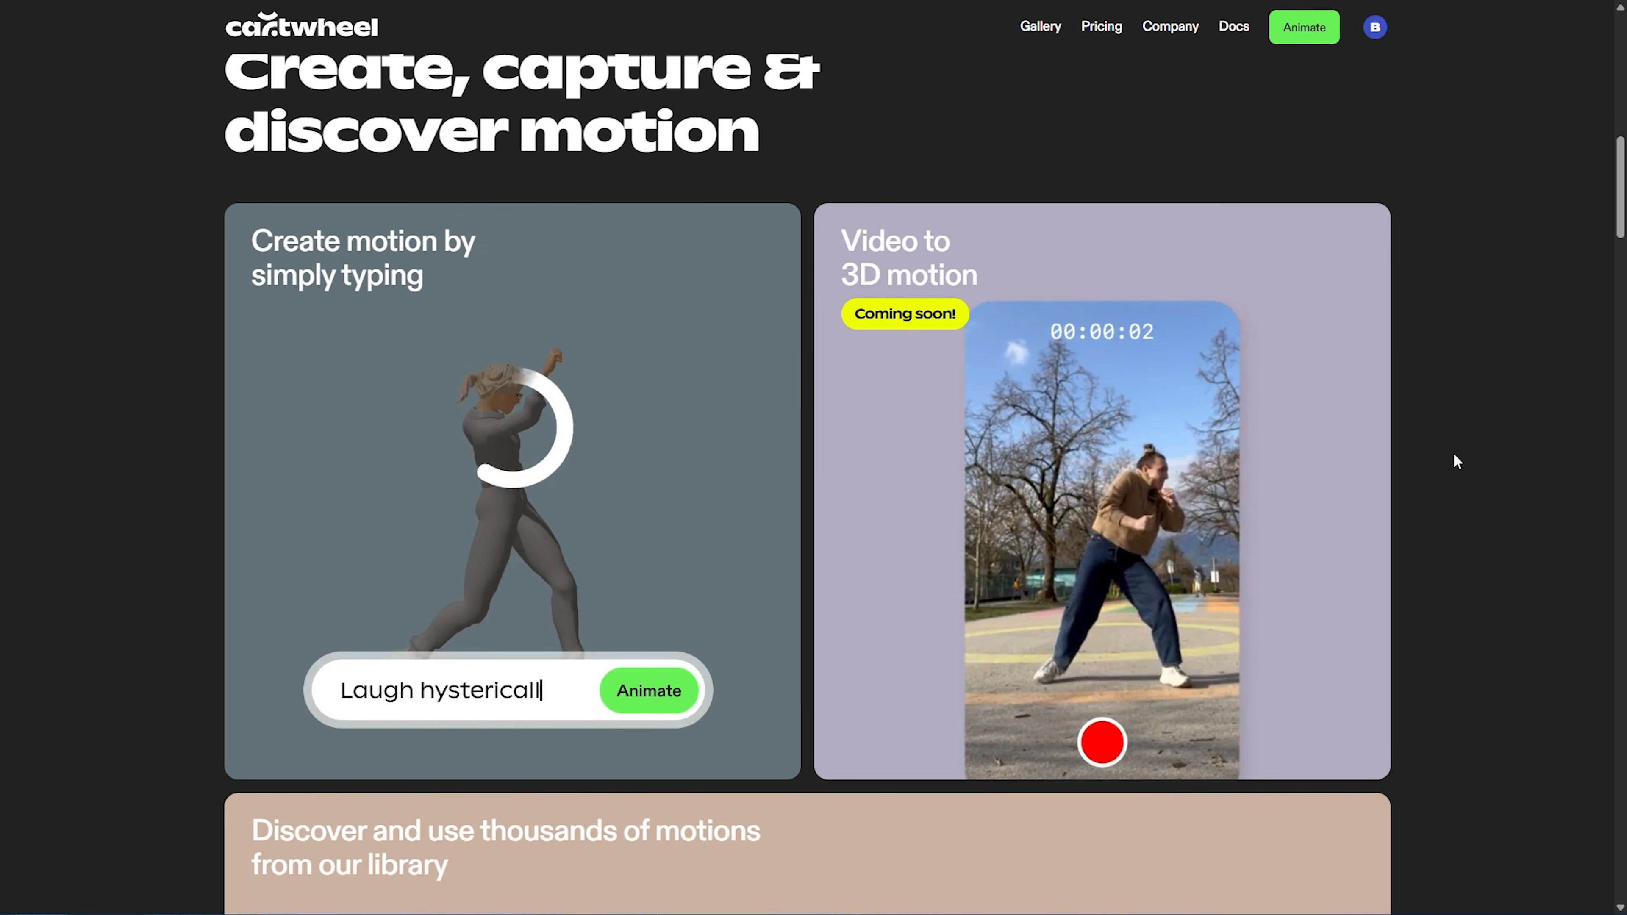
scroll(1453, 454, "down", 10)
scroll(1454, 467, "down", 6)
scroll(1454, 466, "up", 7)
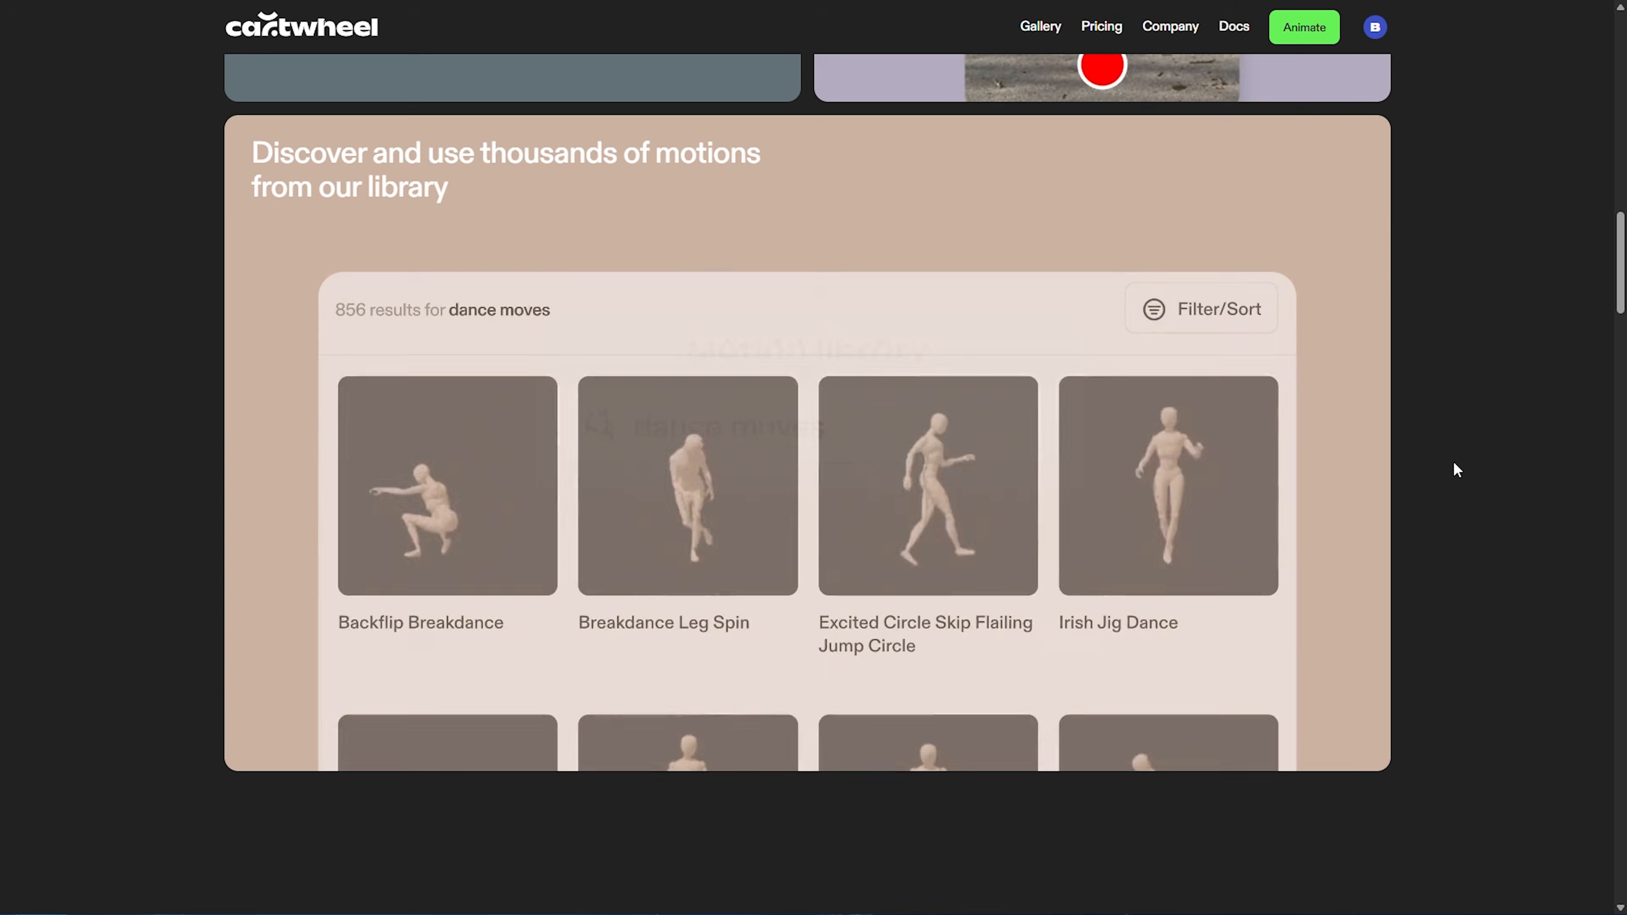
scroll(692, 349, "down", 15)
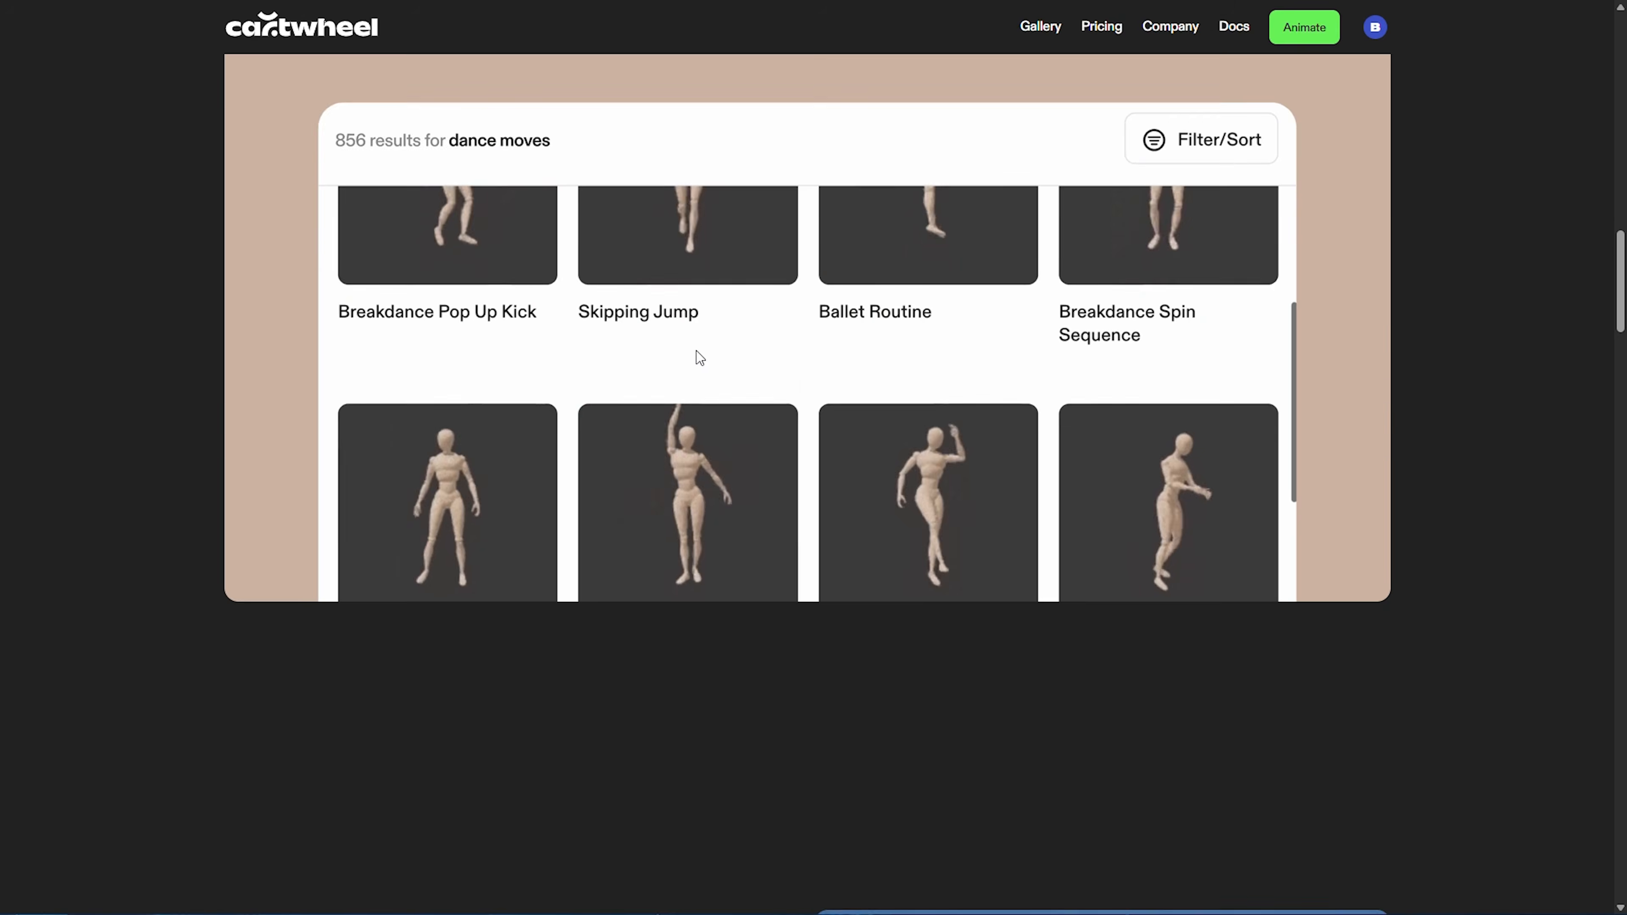
scroll(732, 405, "down", 10)
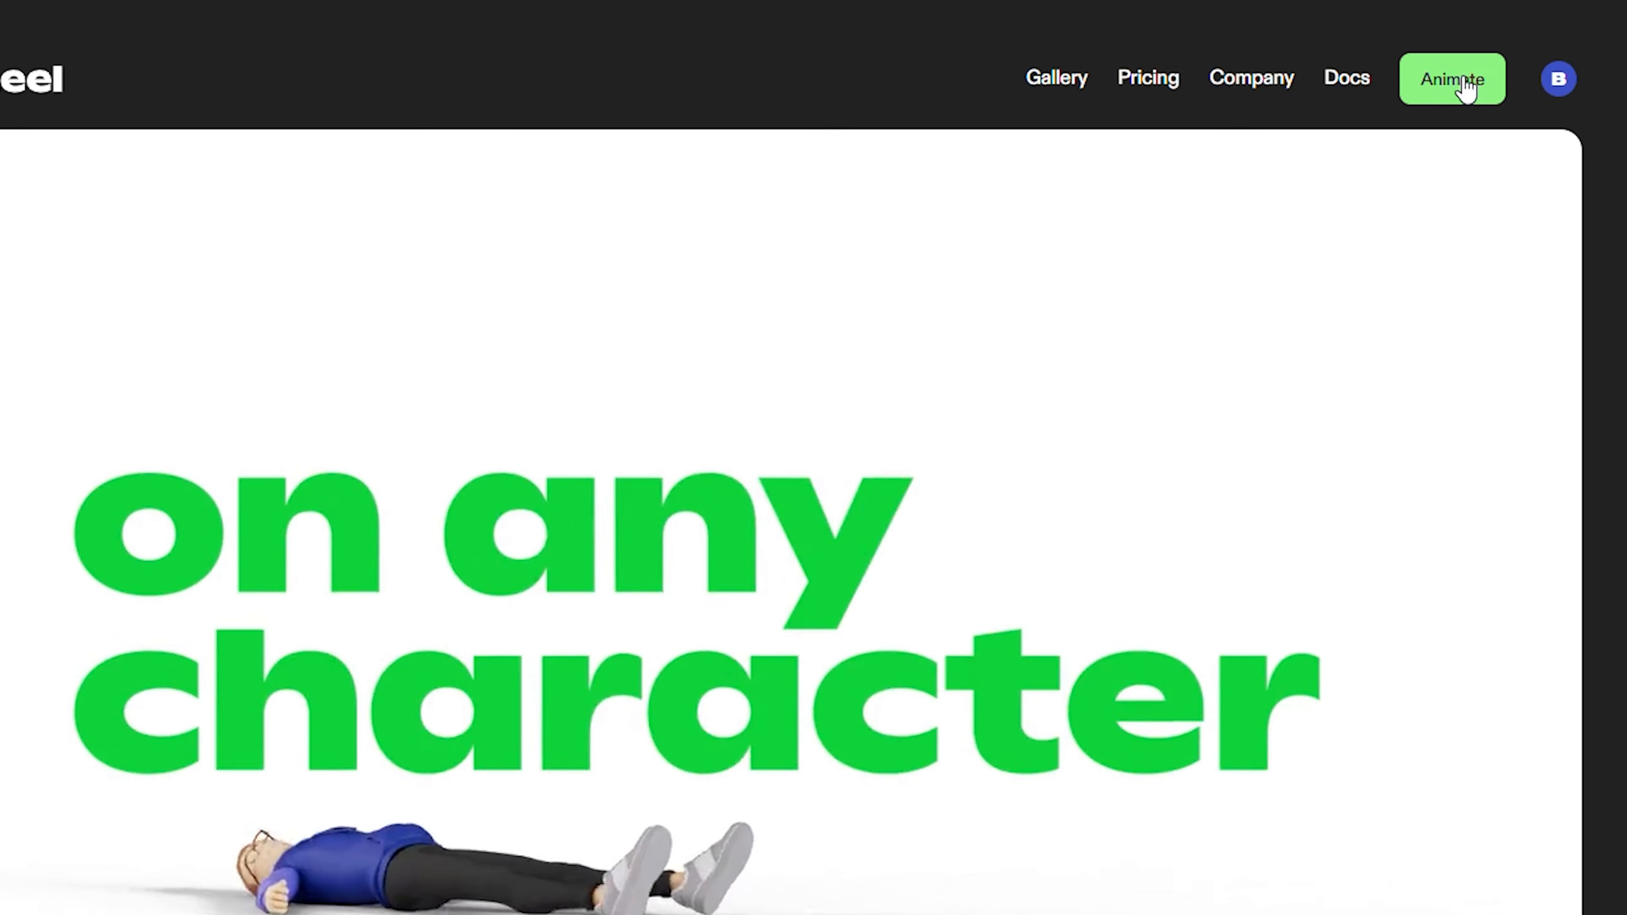
Open the animation editor and view the default mannequin from several angles.
left_click(1453, 96)
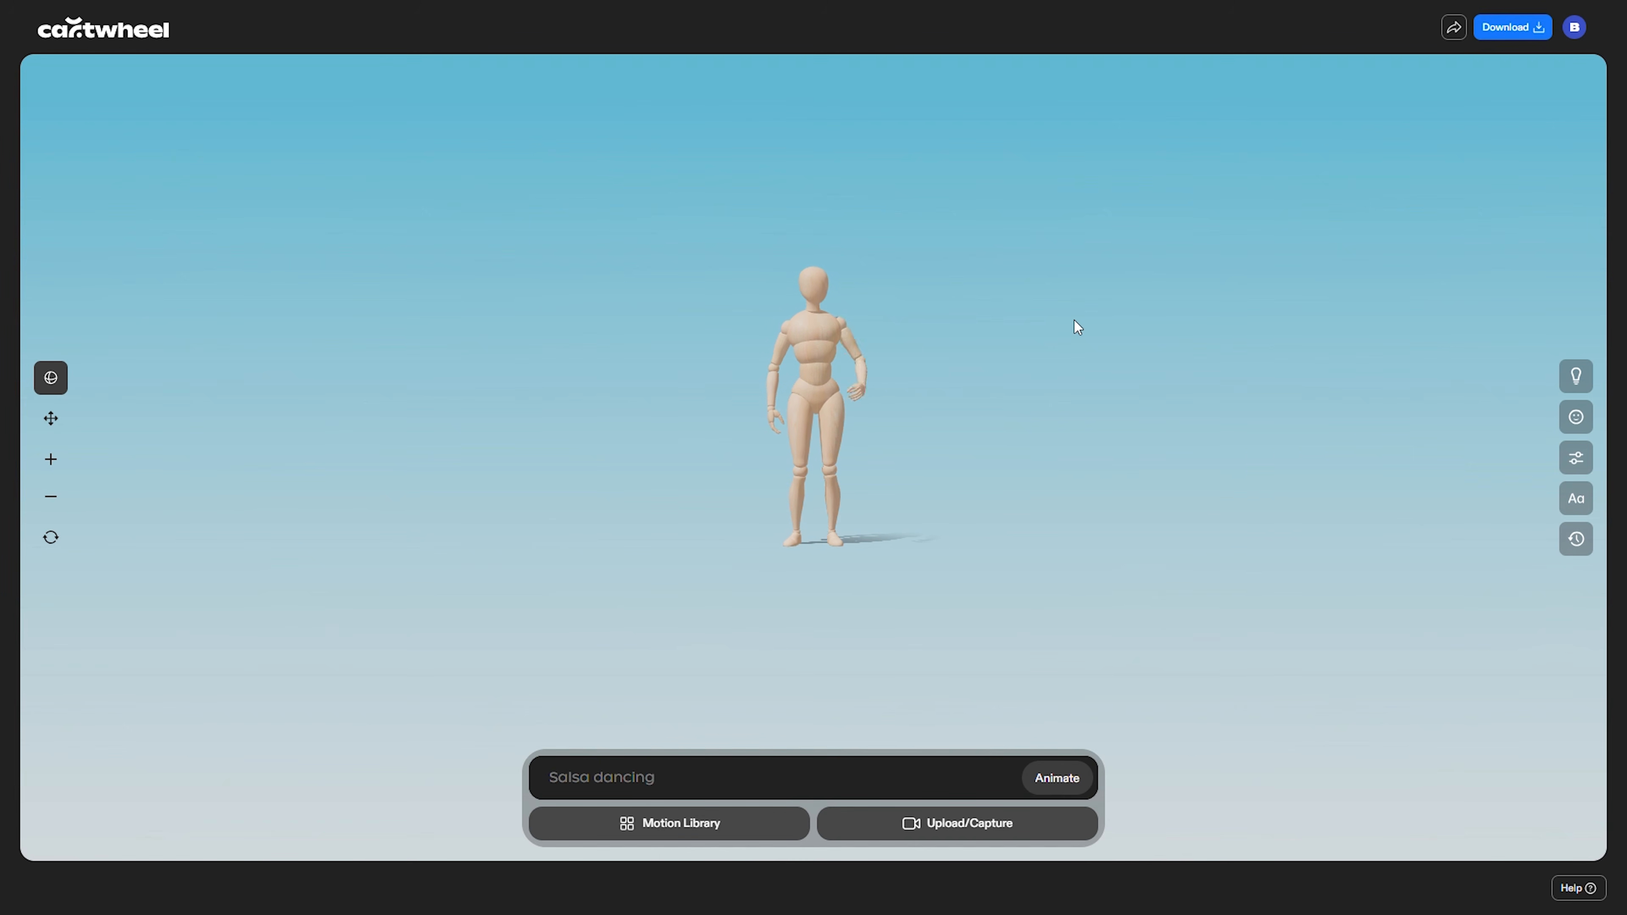
left_click_drag(831, 348, 581, 331)
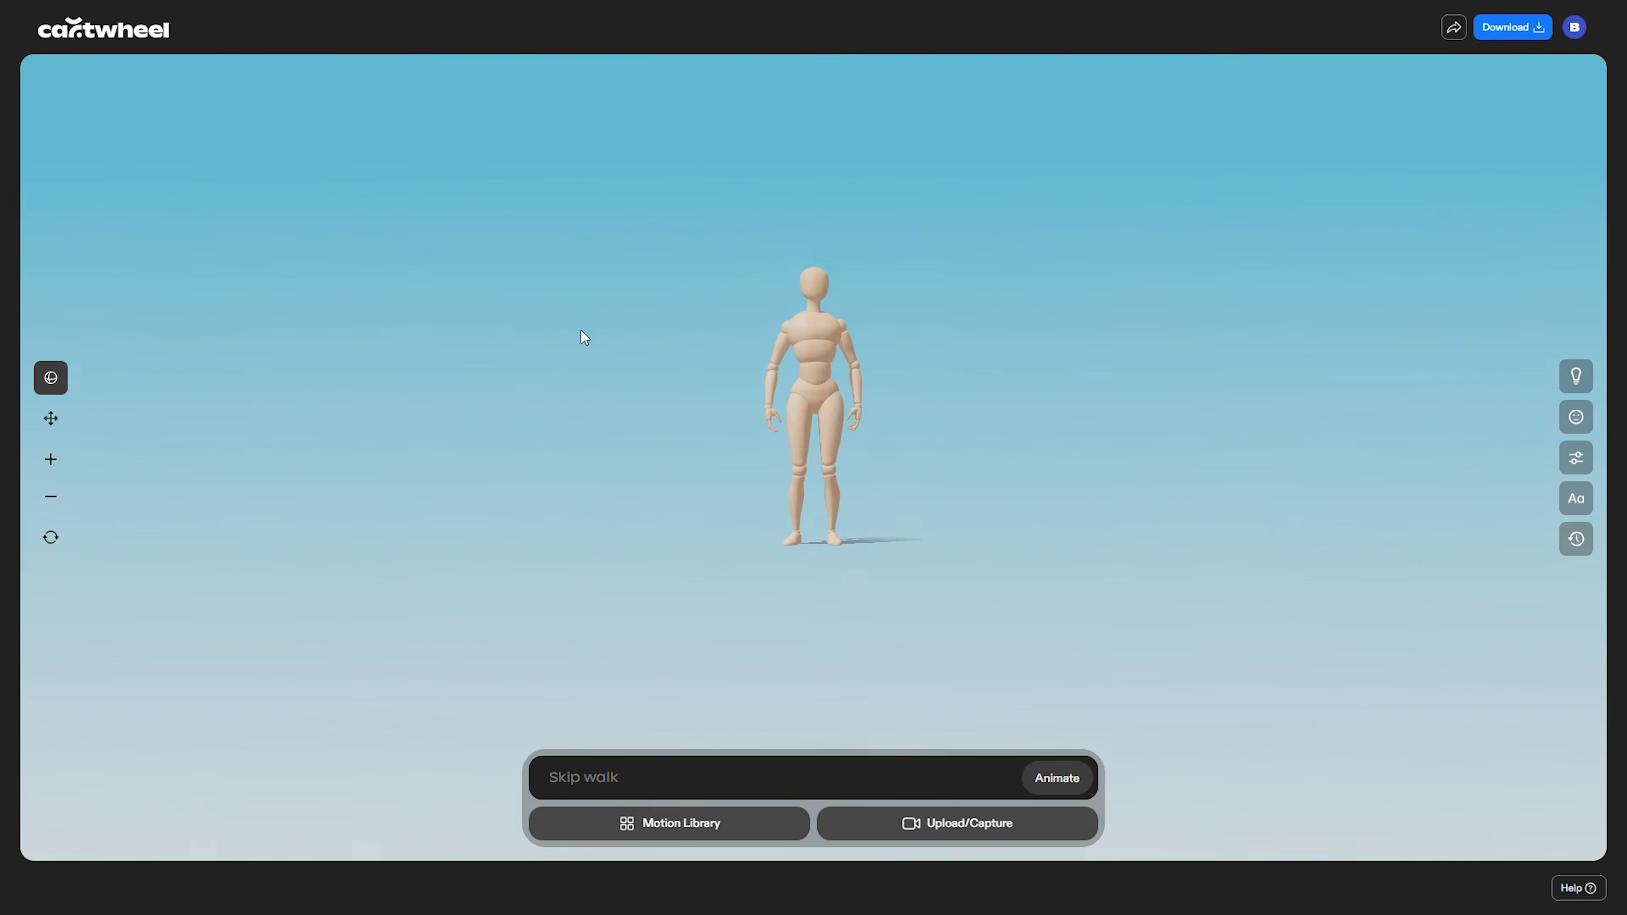
left_click_drag(785, 281, 860, 310)
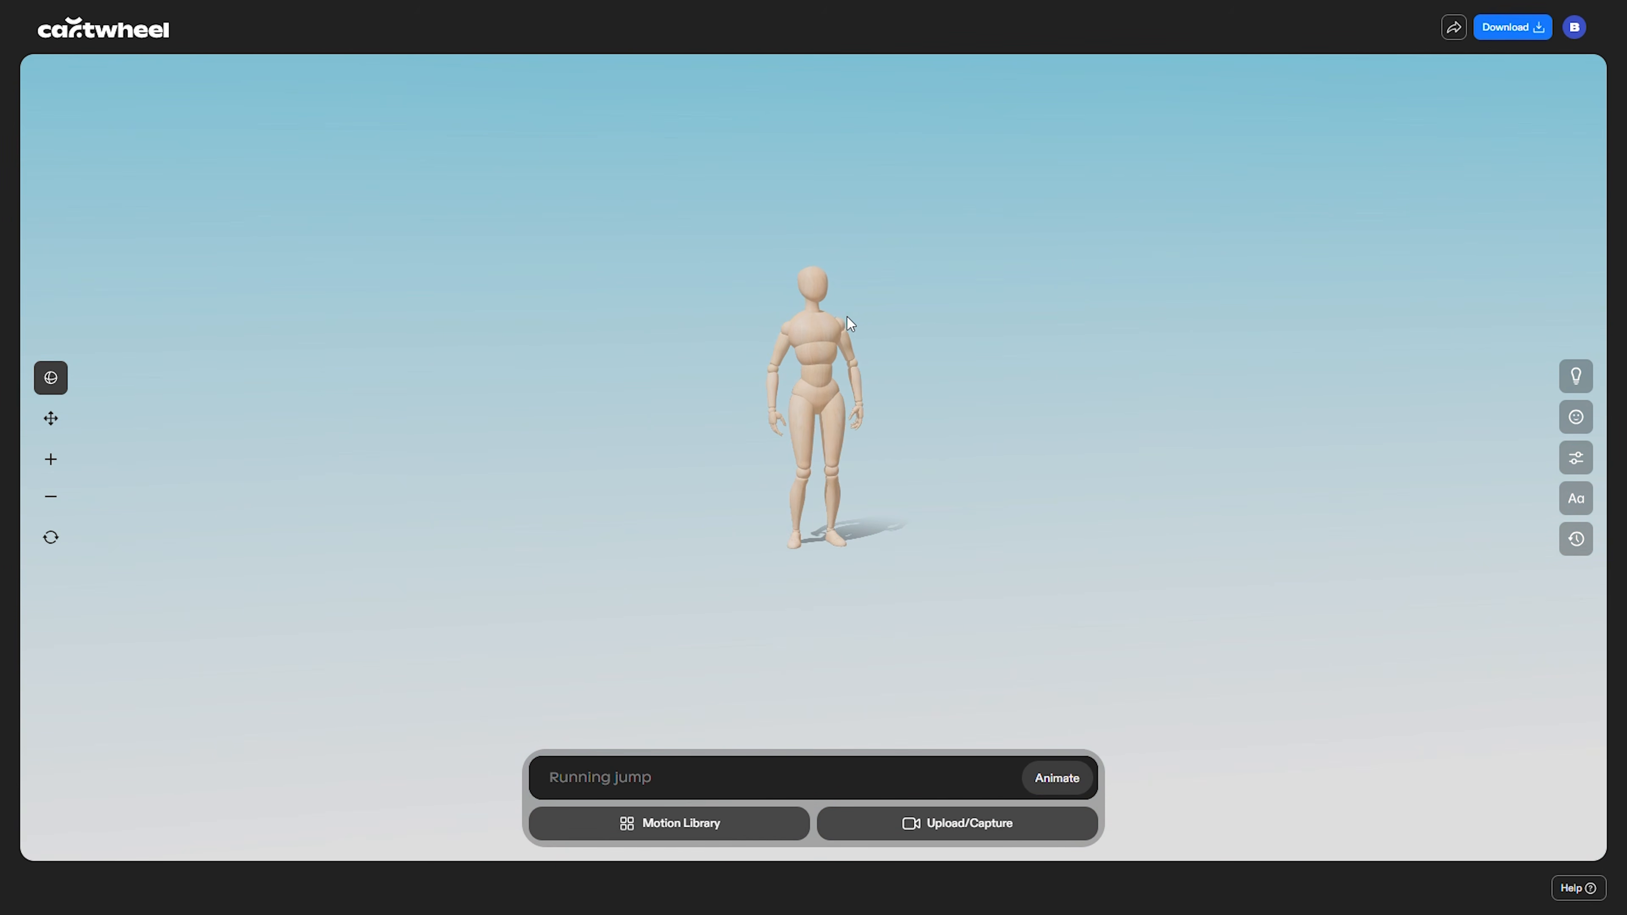
left_click_drag(806, 318, 771, 305)
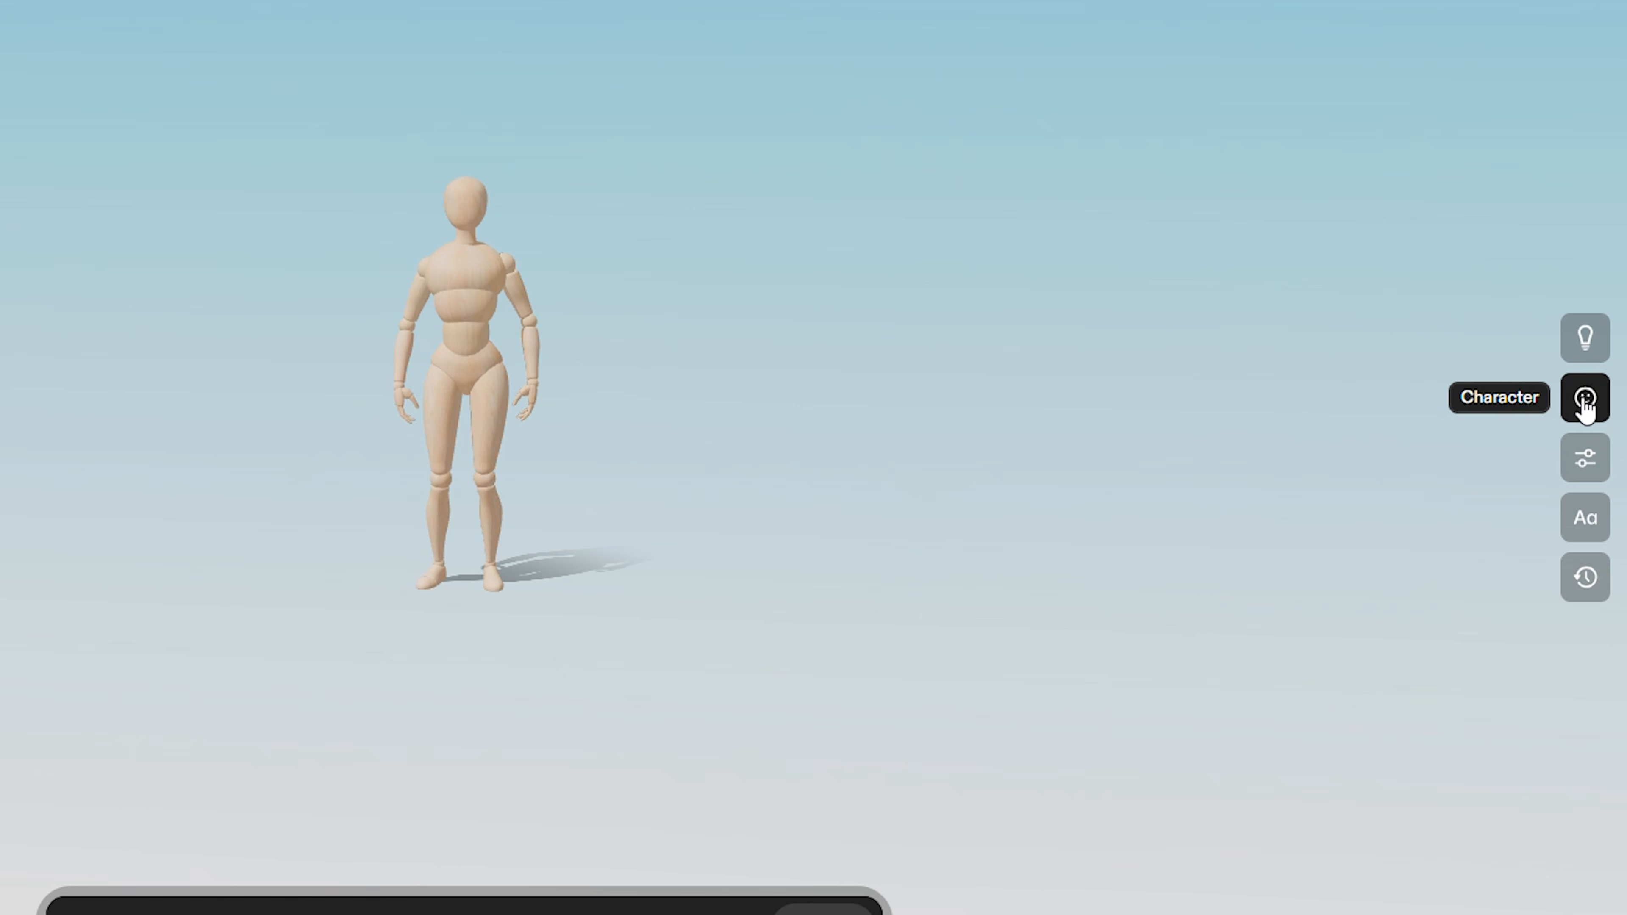
Browse the built-in Cartwheel avatars, try Mani, and set the character's avatar to Q.
left_click(1587, 400)
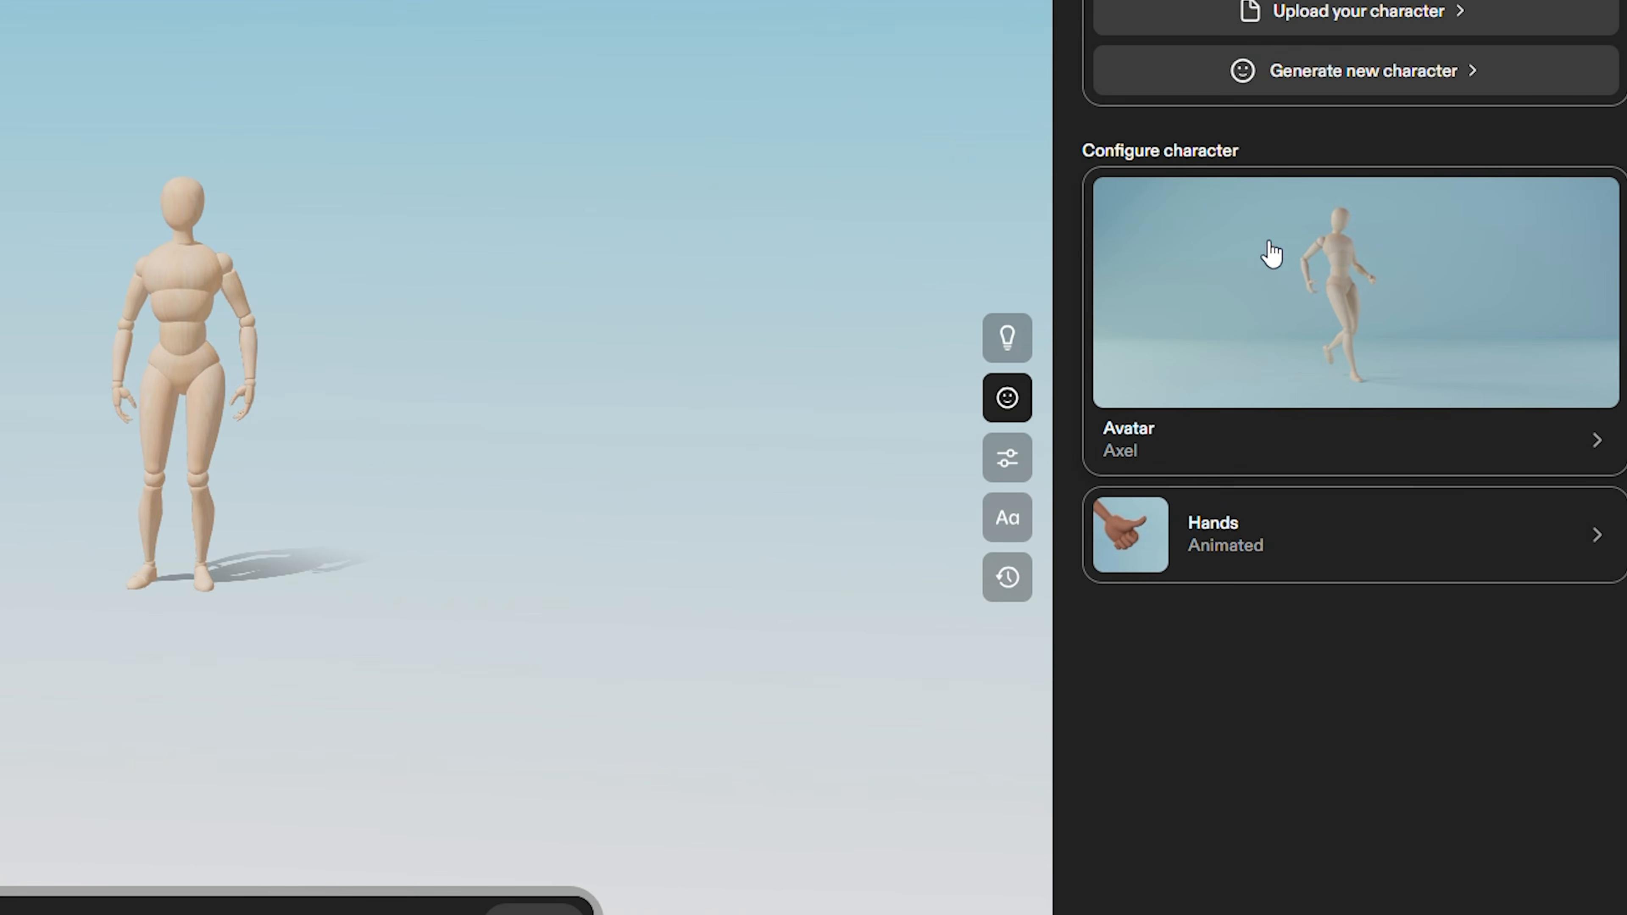
left_click(1221, 328)
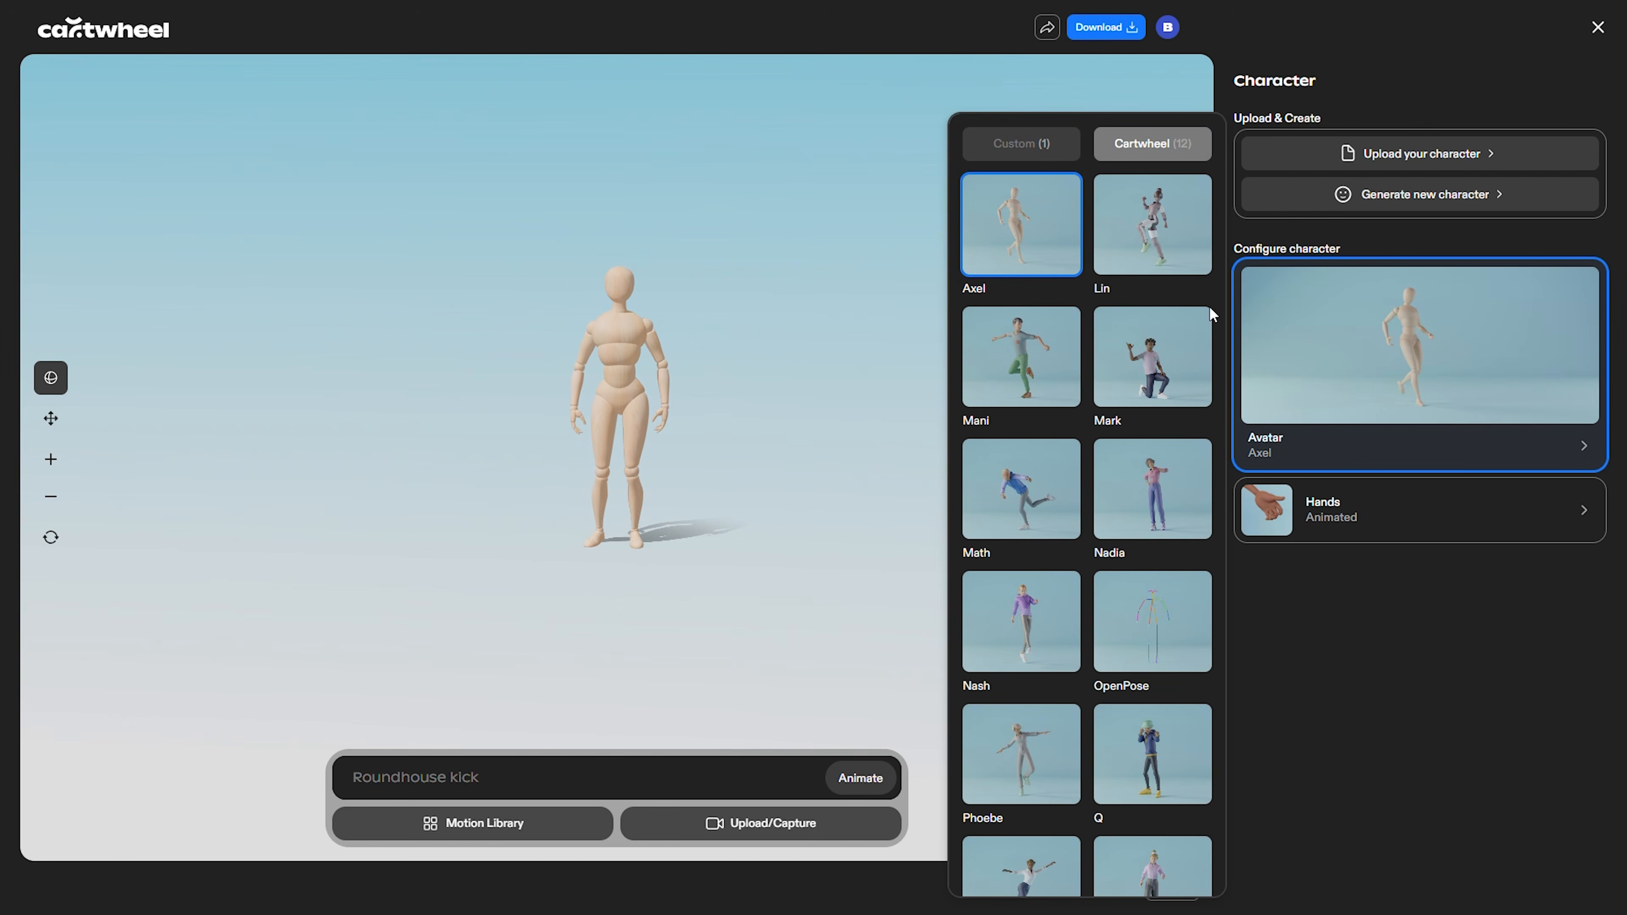
scroll(1081, 511, "down", 2)
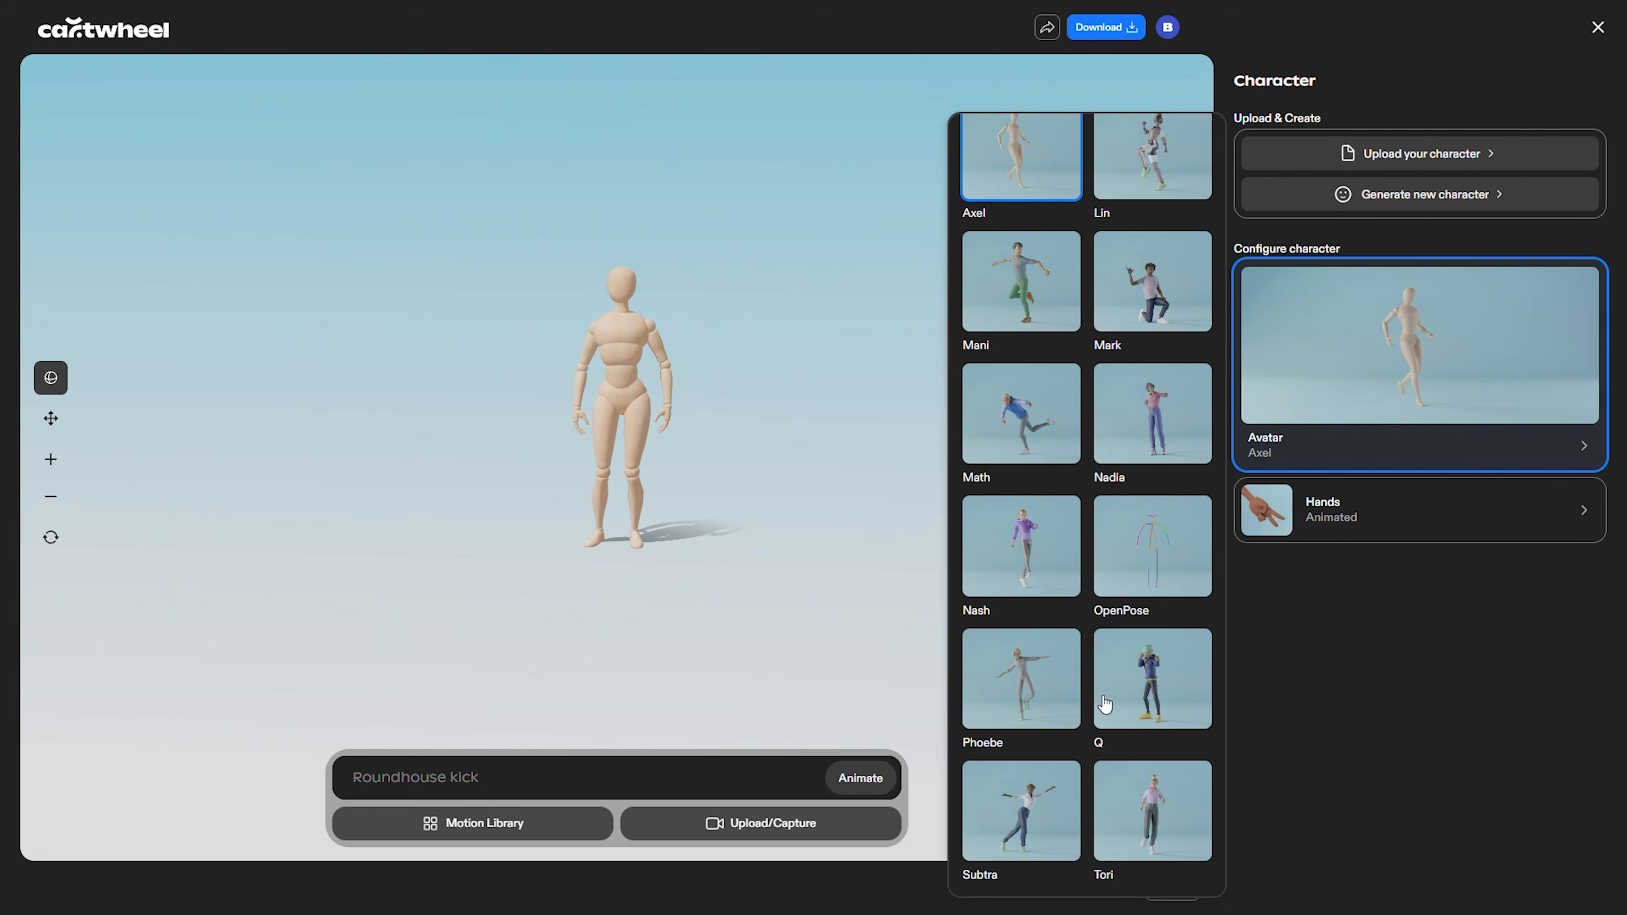
scroll(1131, 503, "up", 2)
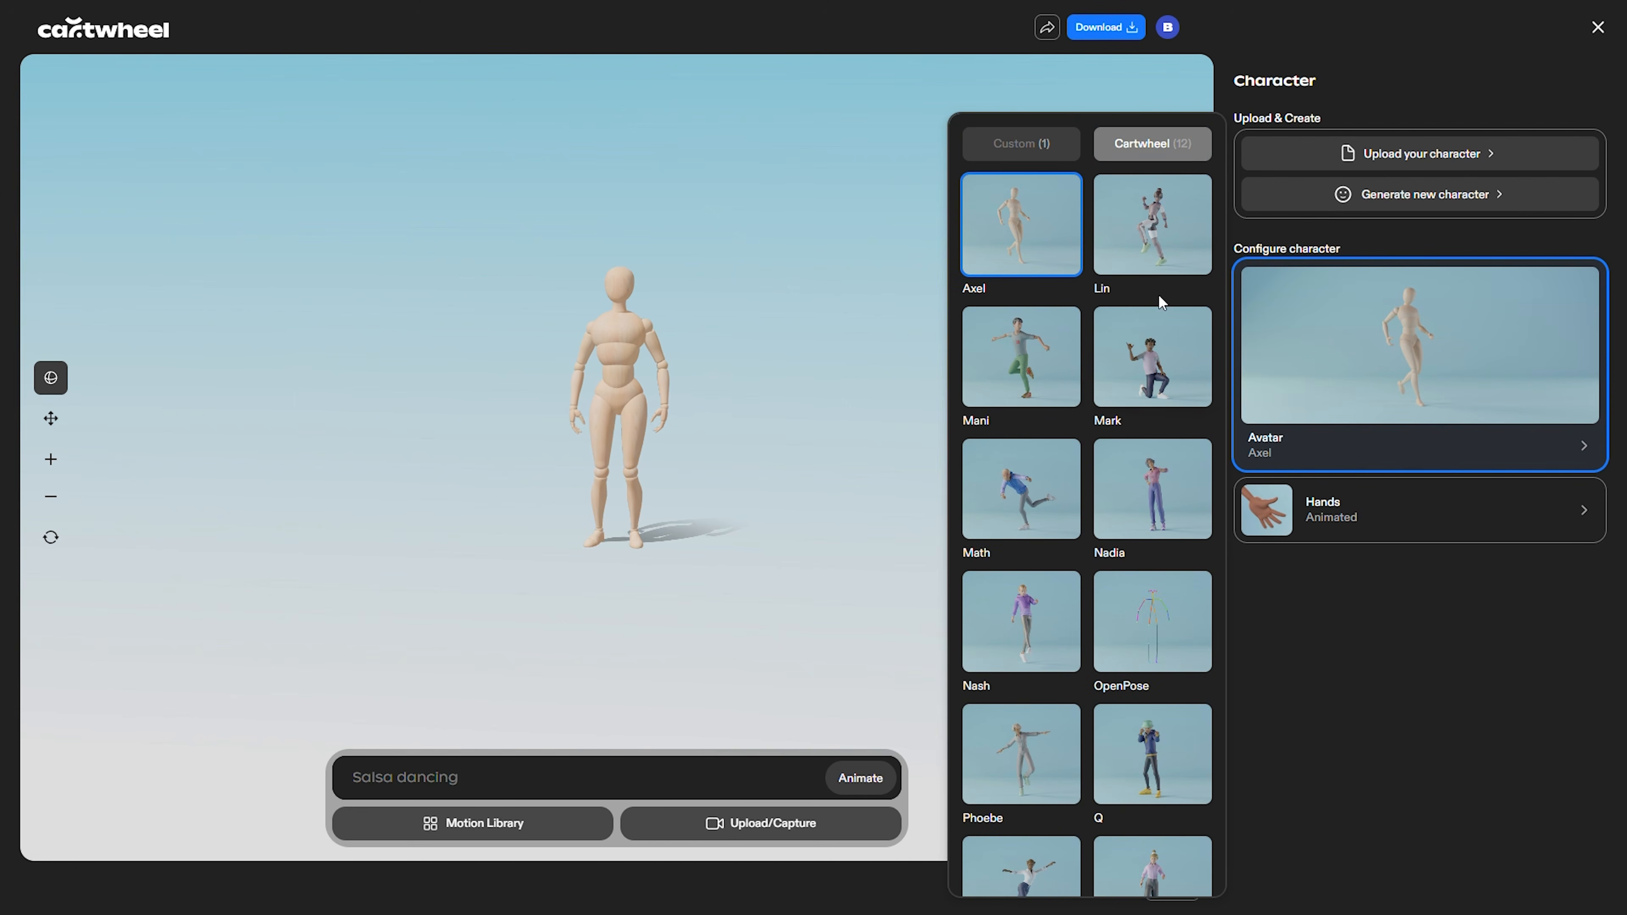
left_click(1035, 385)
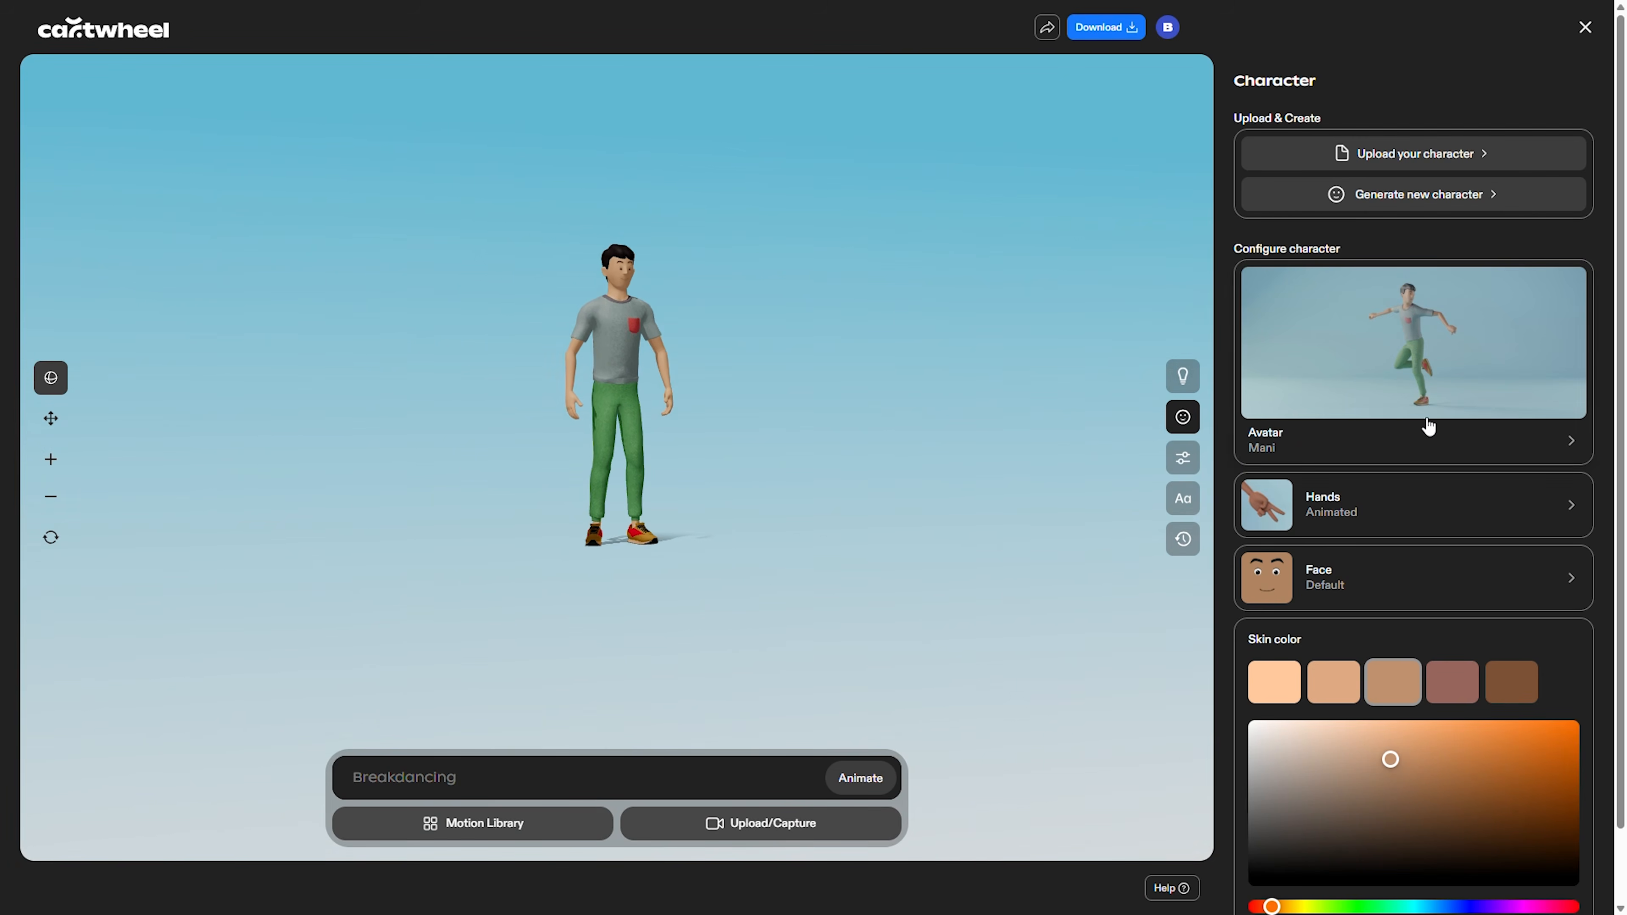
left_click(1377, 405)
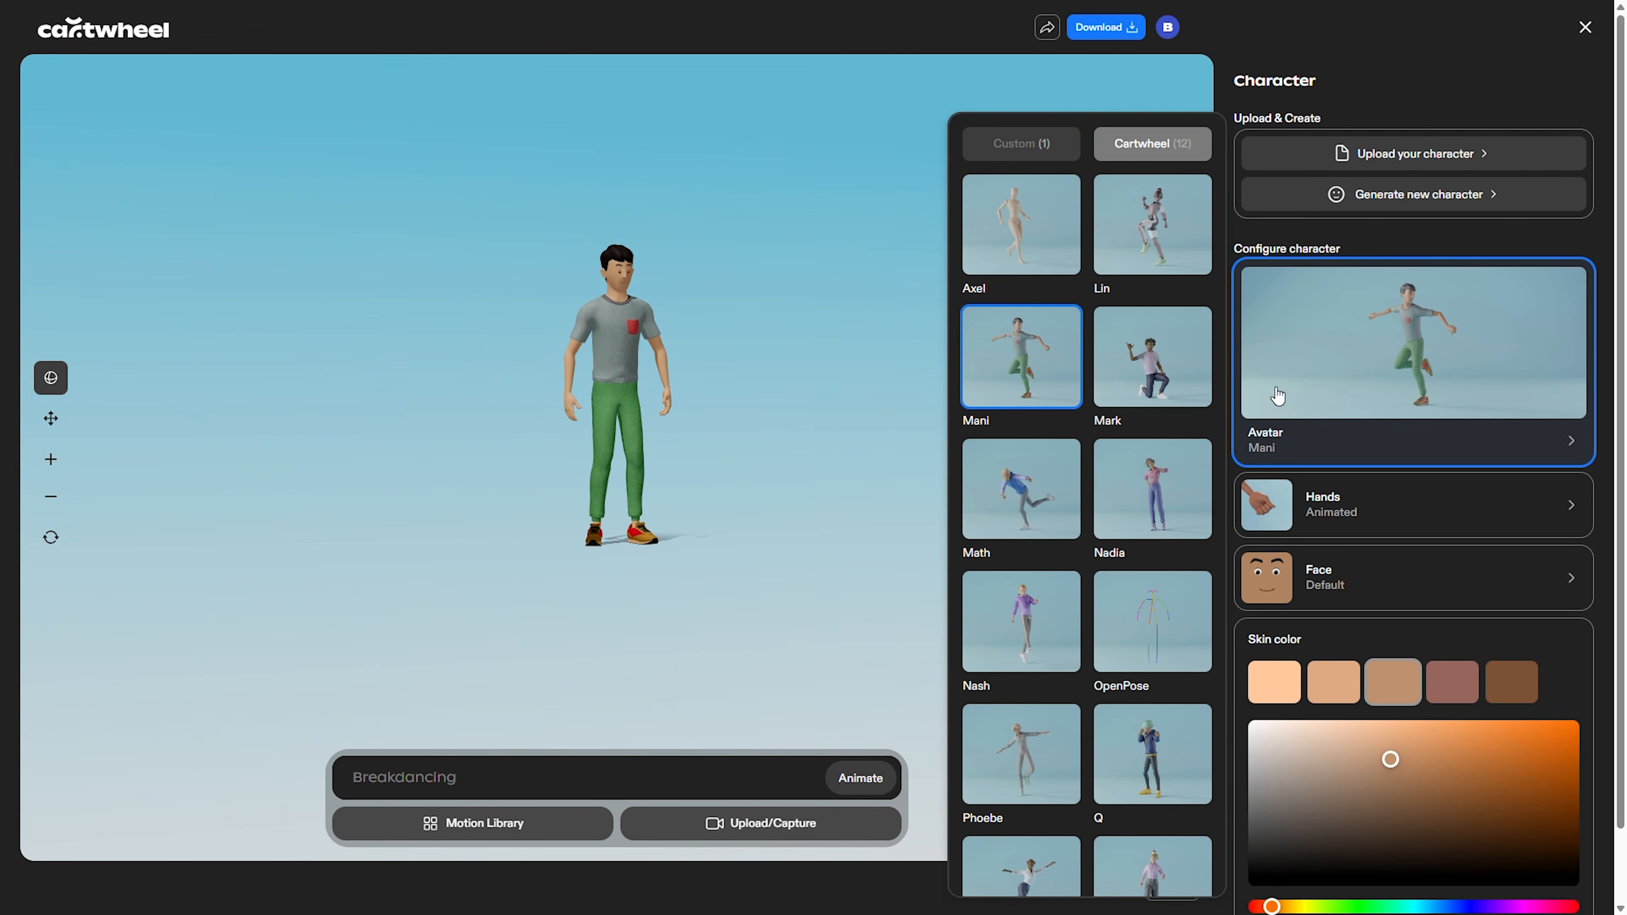
left_click(1054, 482)
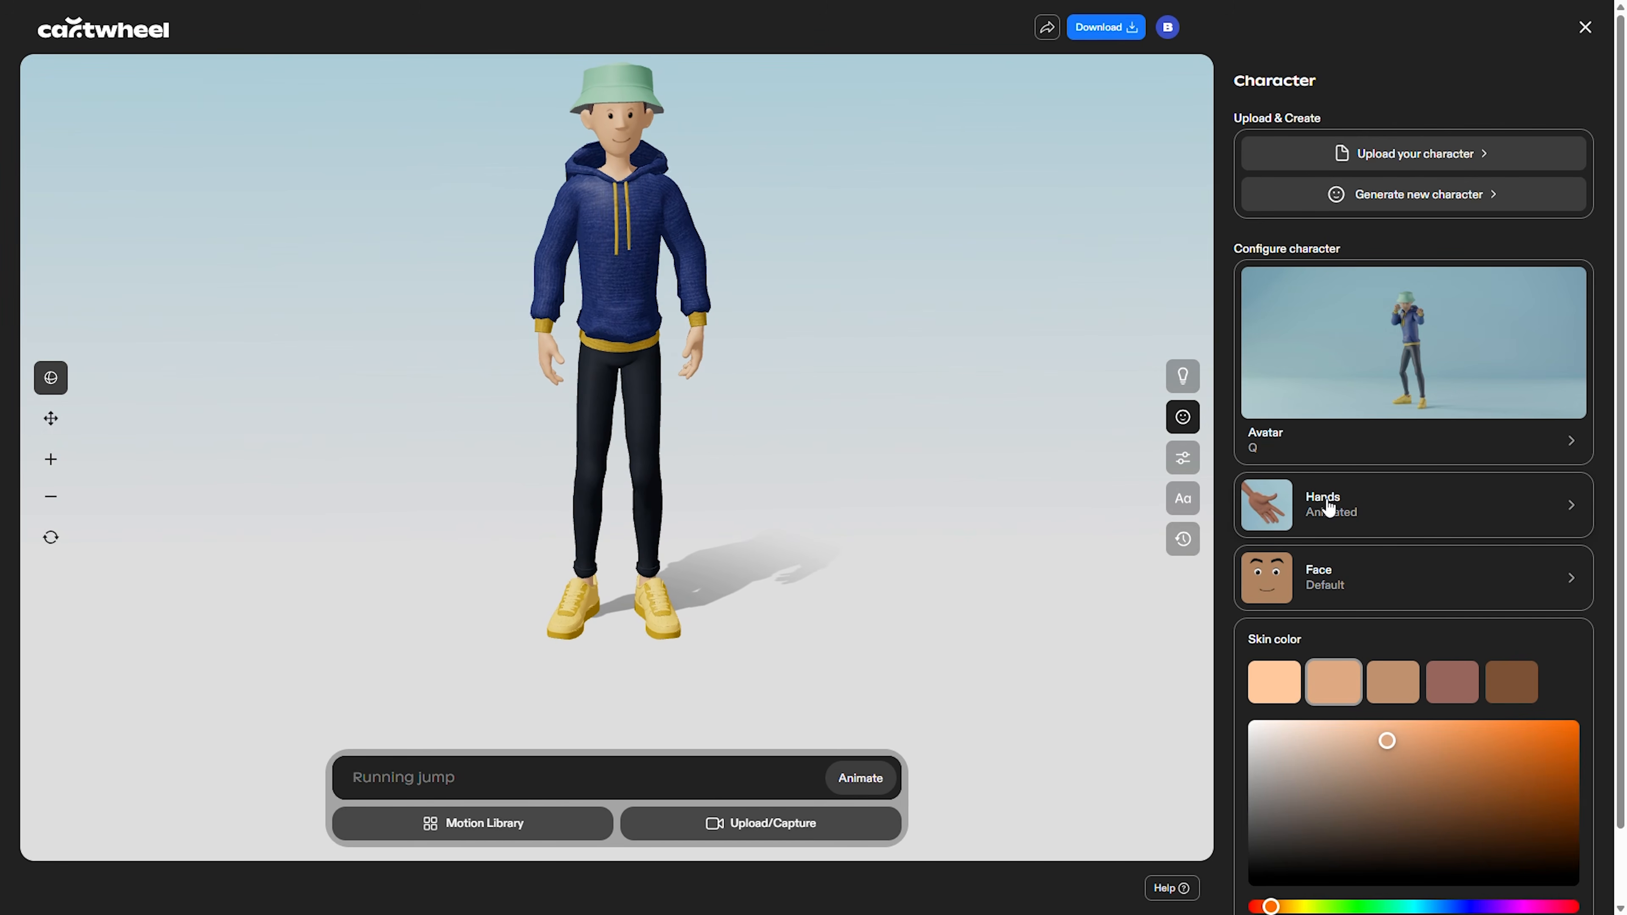
Examine the hand poses available for the avatar, leaving animated hands enabled.
left_click(1337, 490)
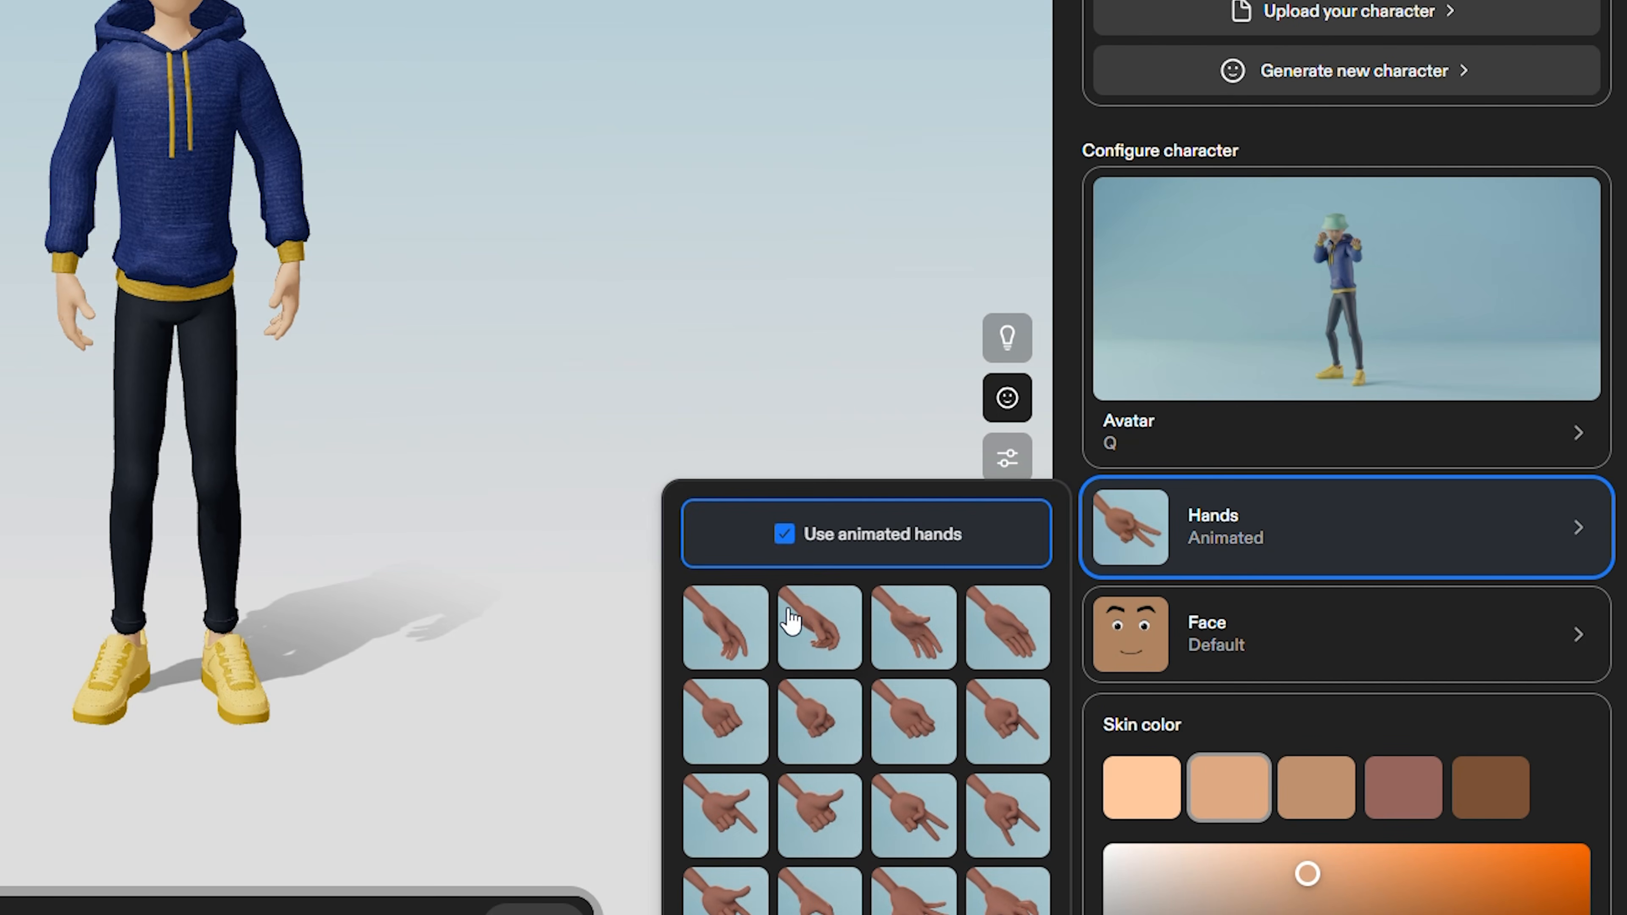
left_click(911, 662)
left_click(947, 809)
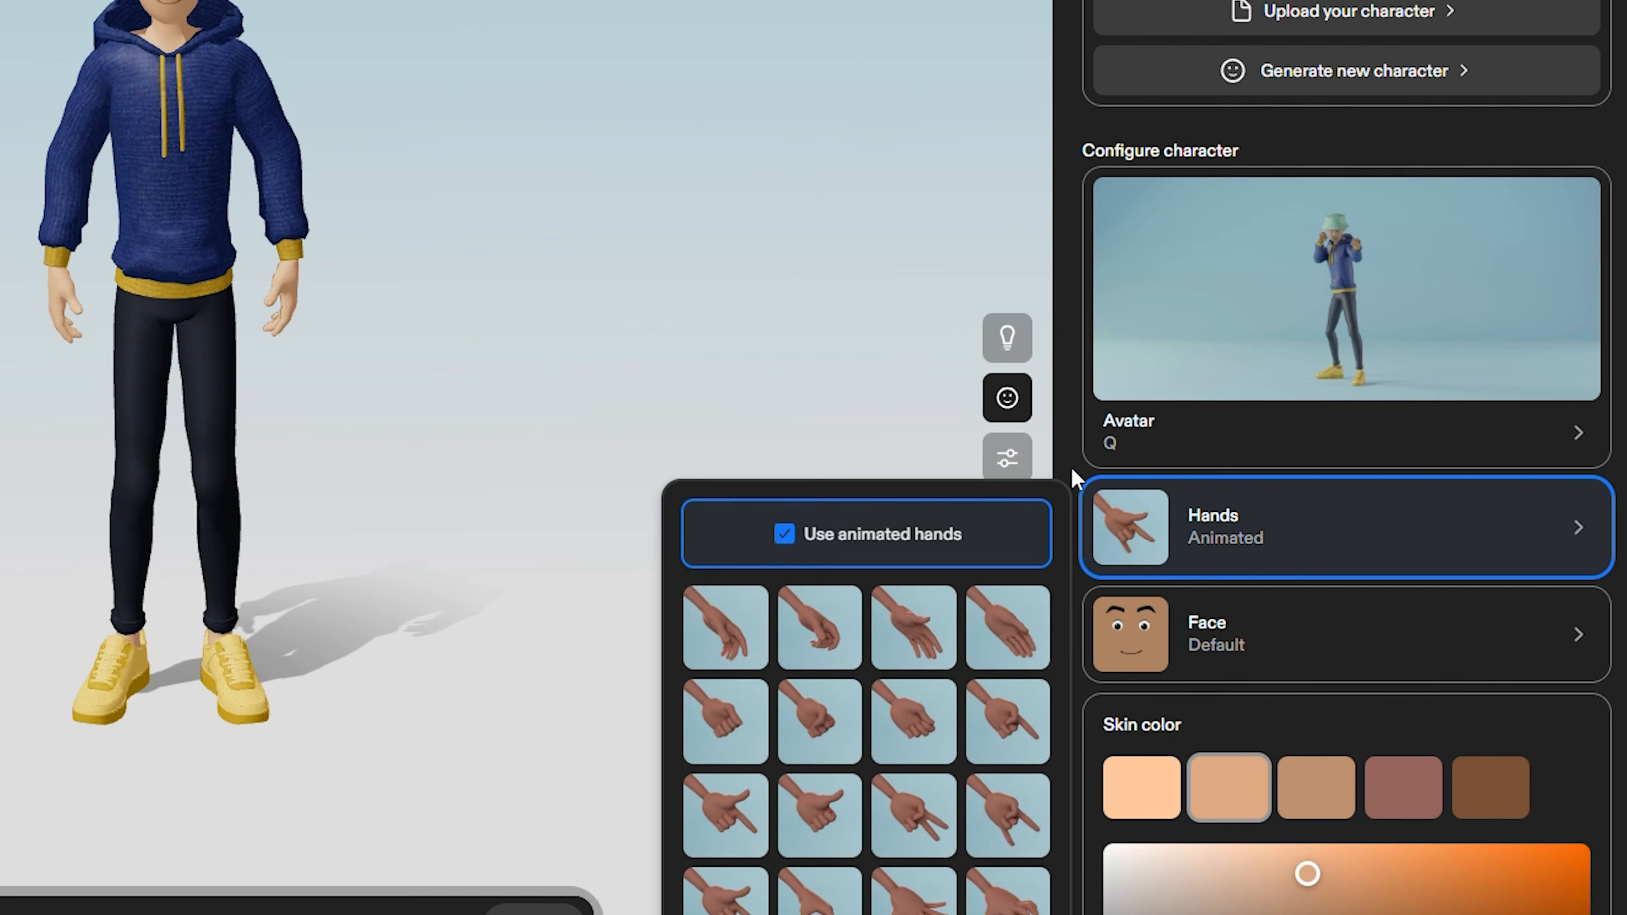
left_click(1072, 470)
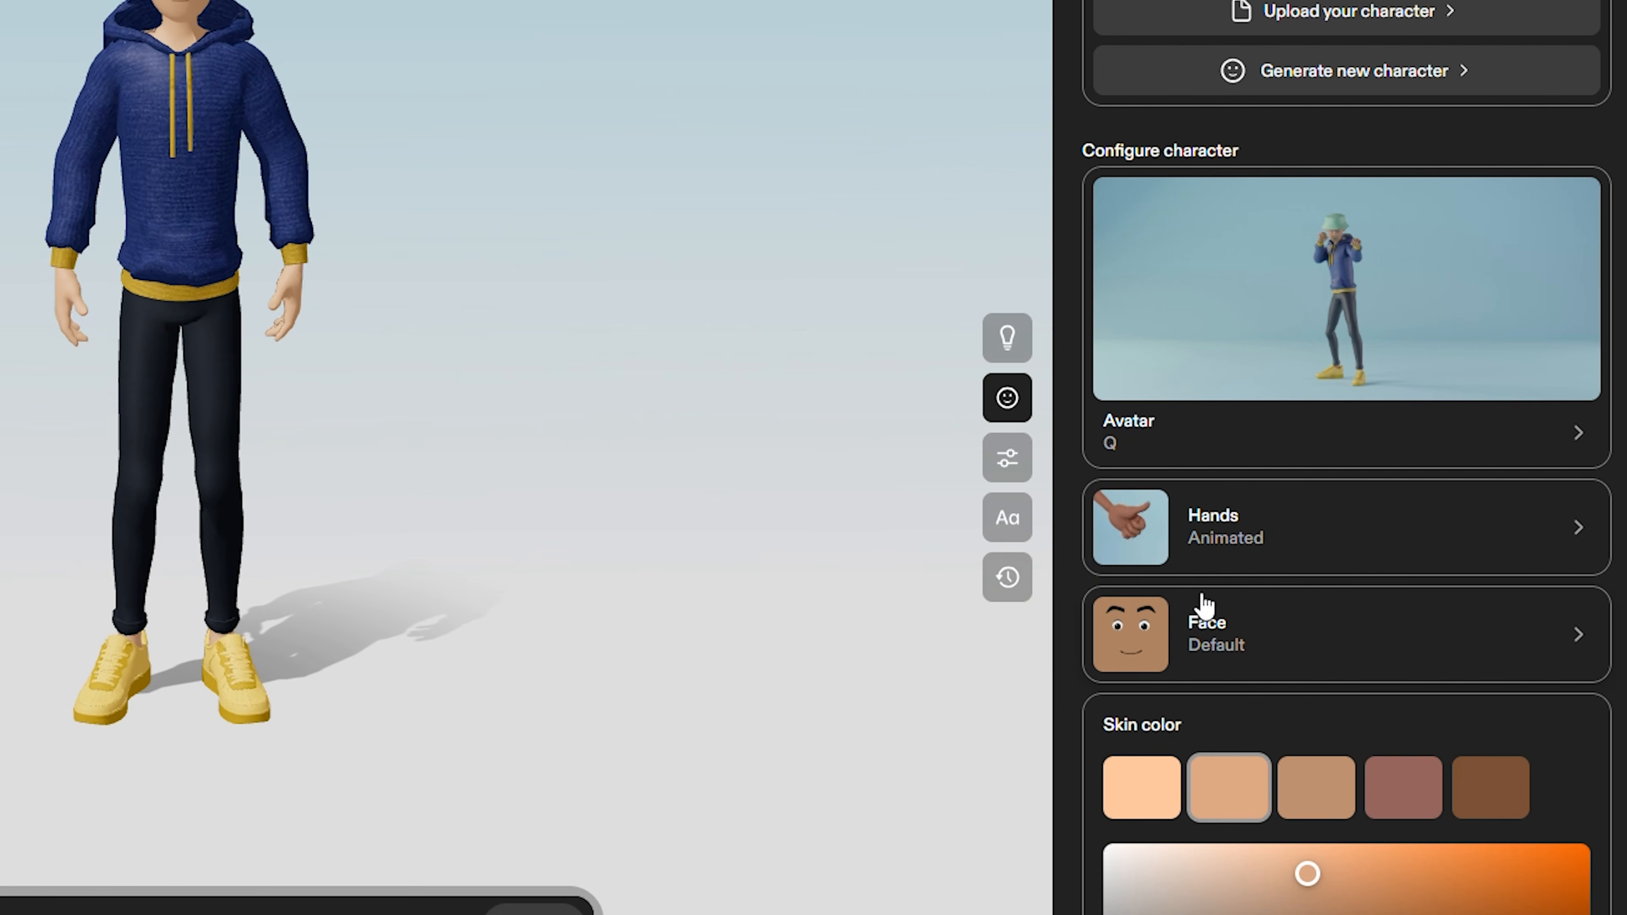
Try the Excited face expression on the avatar and restore the Default face.
left_click(1174, 646)
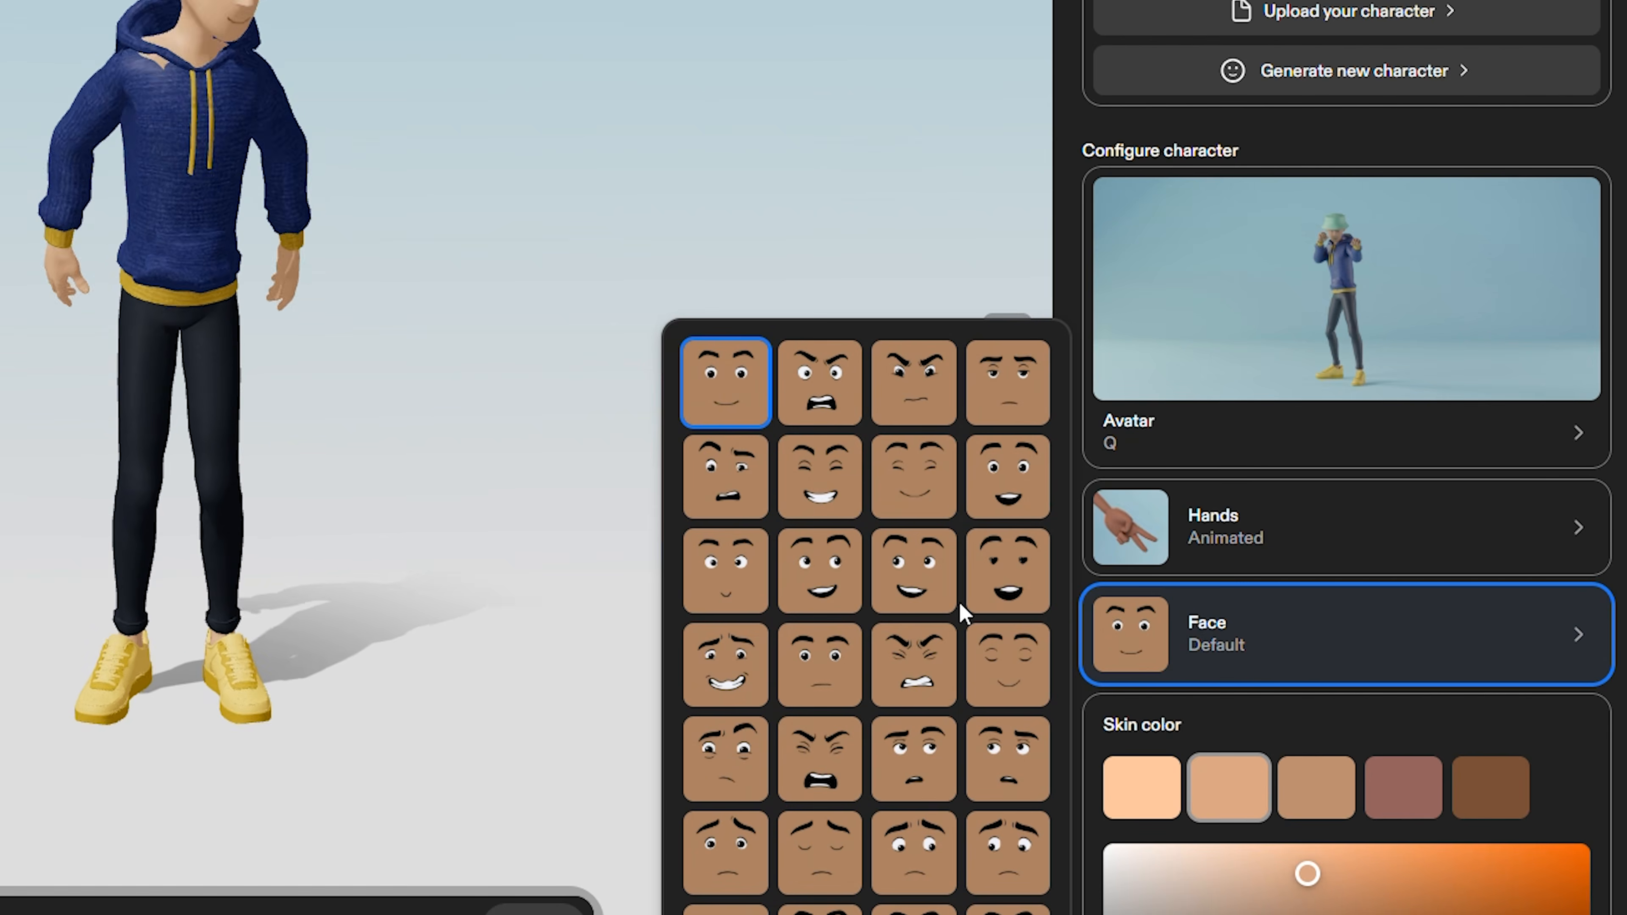
left_click(834, 403)
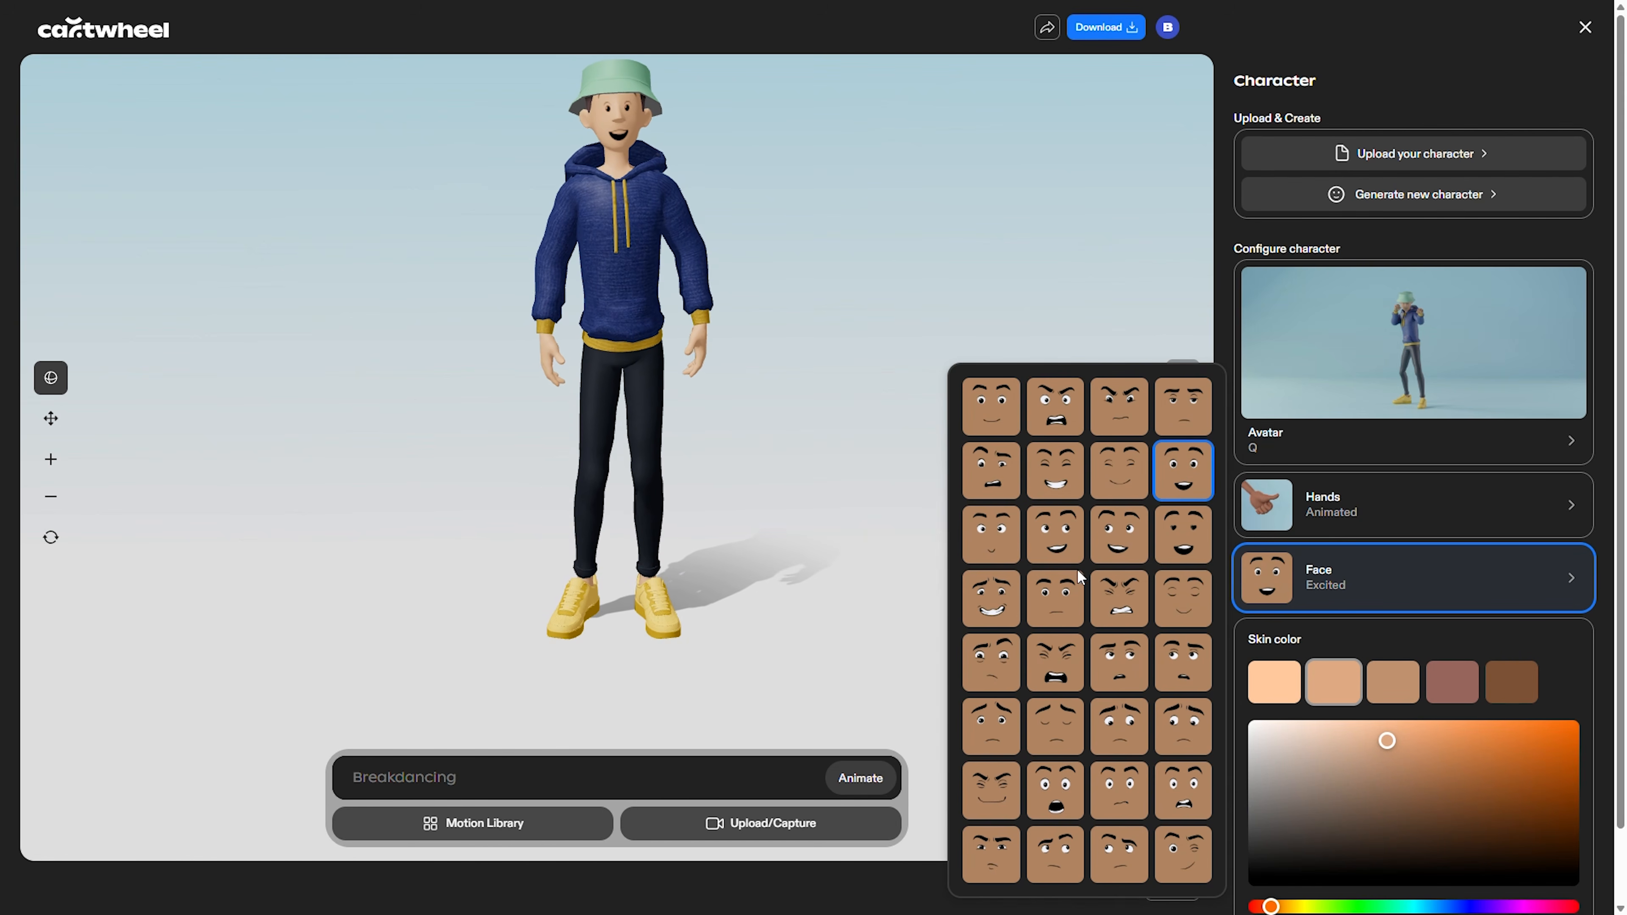
left_click(992, 406)
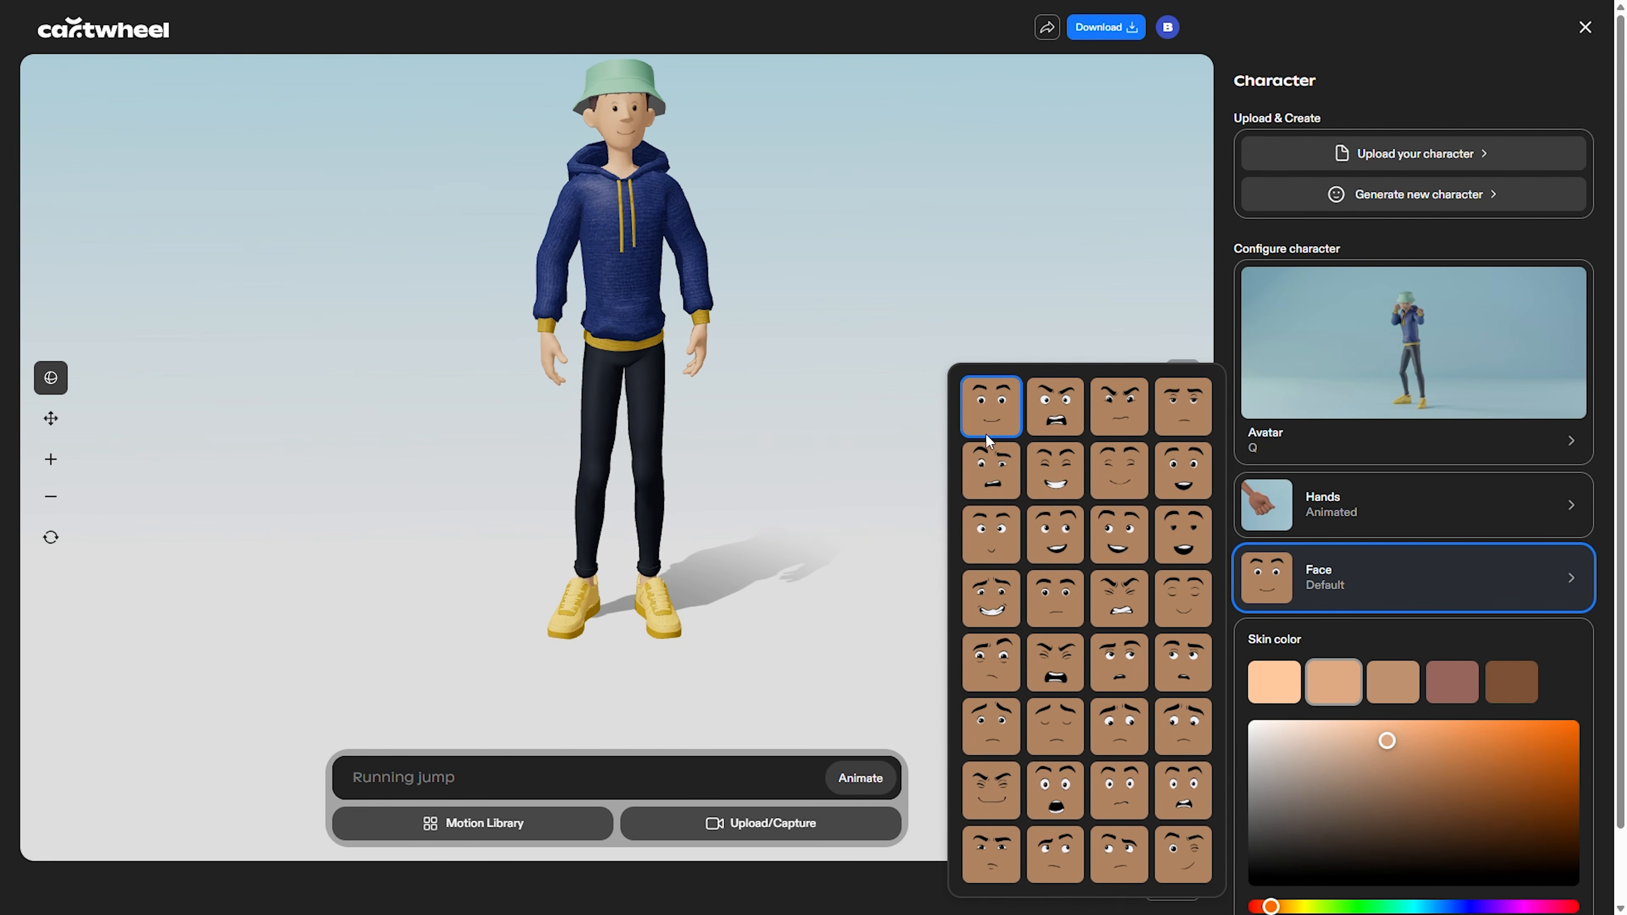
Try skin colors such as brown #7c5235, pink #db81de and green #00ffab on the avatar, and restore the tan preset #dfa982.
left_click_drag(1617, 520, 1617, 595)
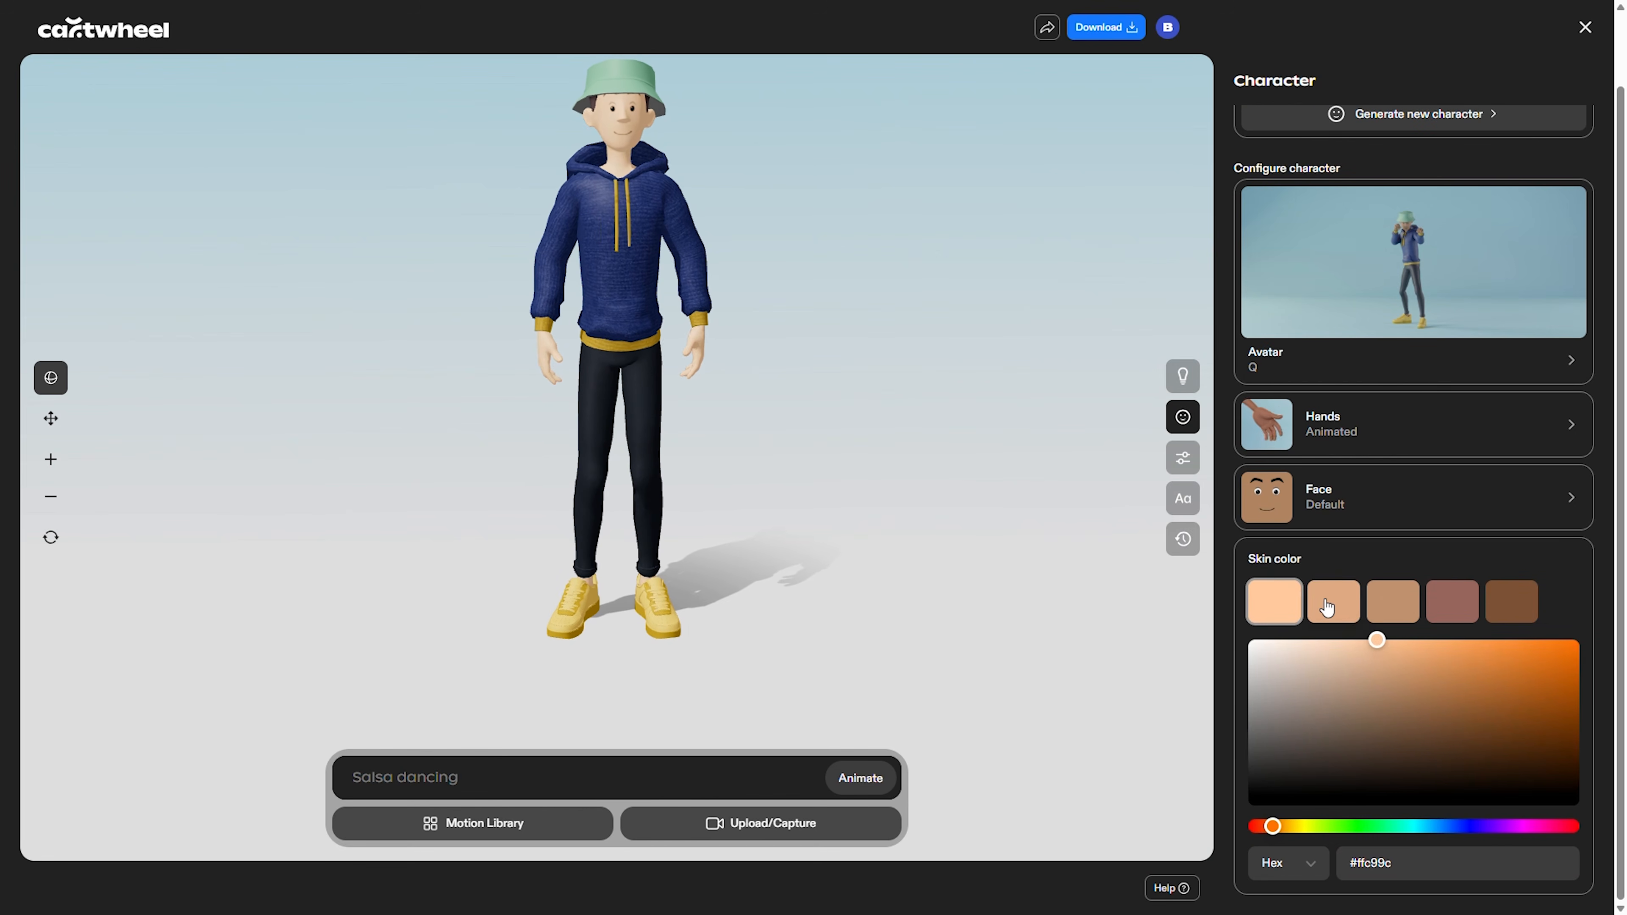
left_click(1457, 593)
left_click(1506, 601)
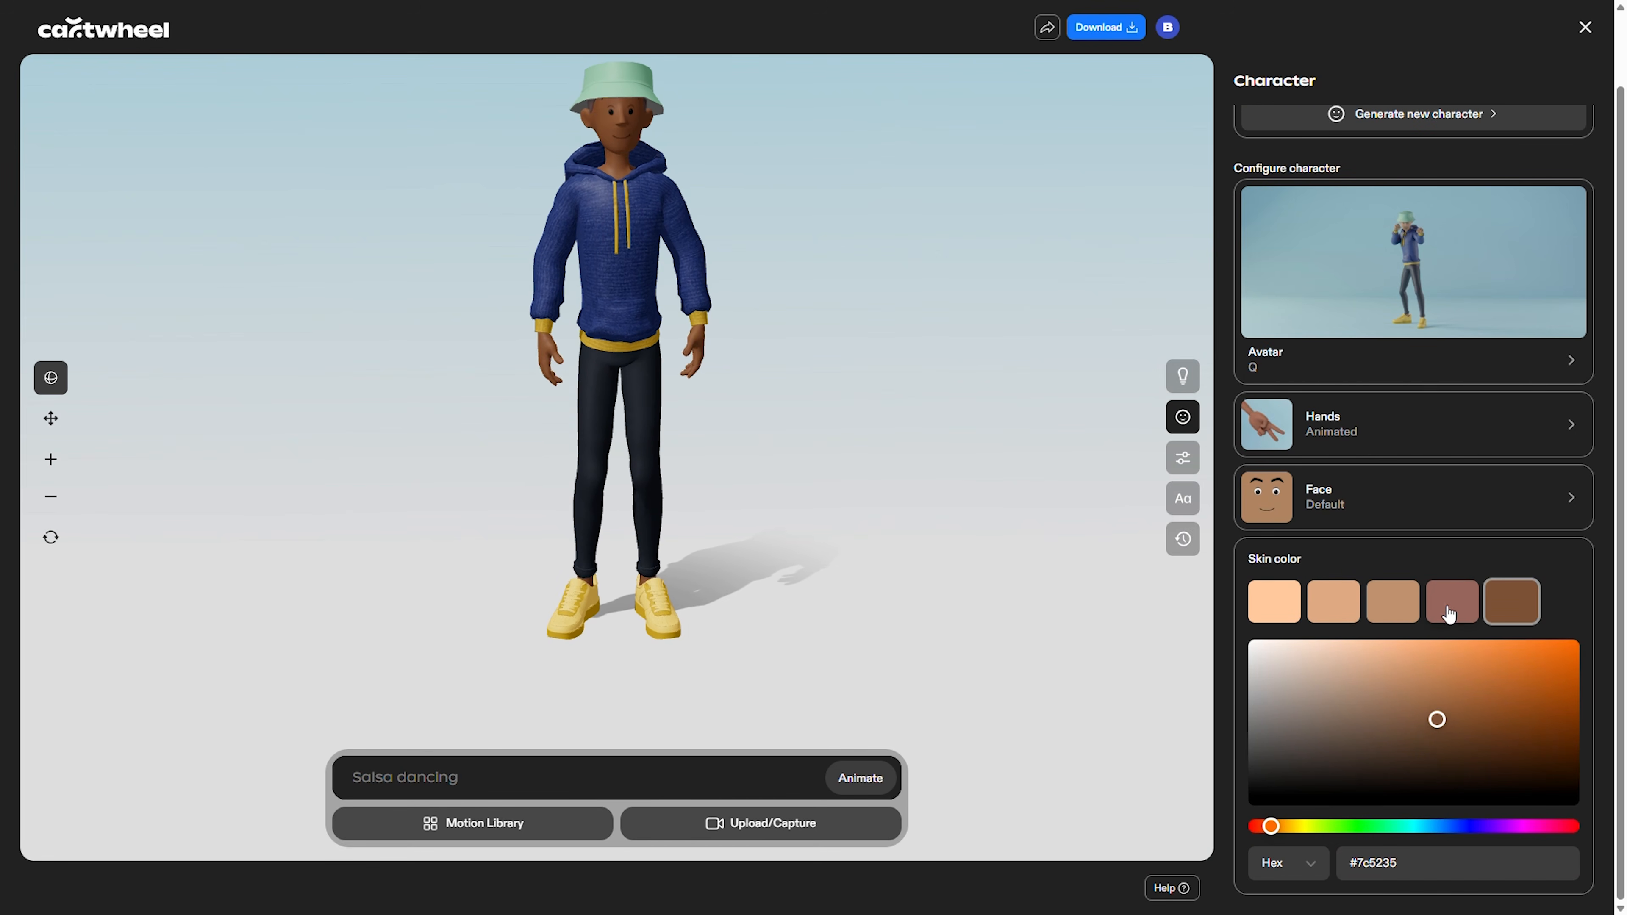
left_click_drag(1390, 826, 1522, 806)
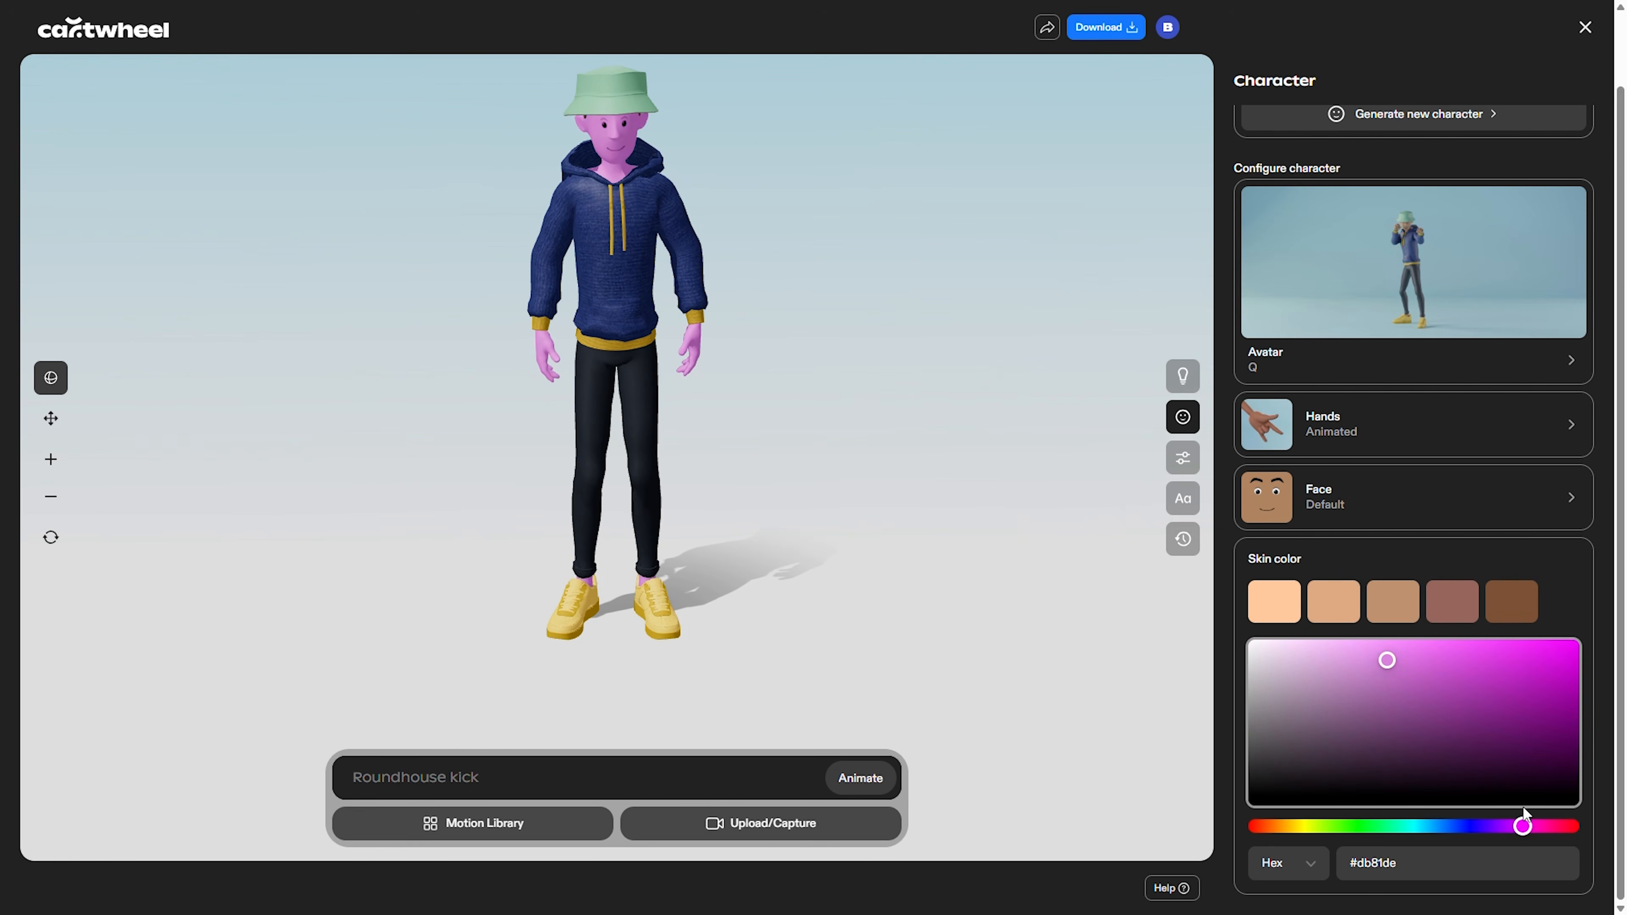
left_click_drag(1500, 708, 1582, 638)
left_click(1395, 827)
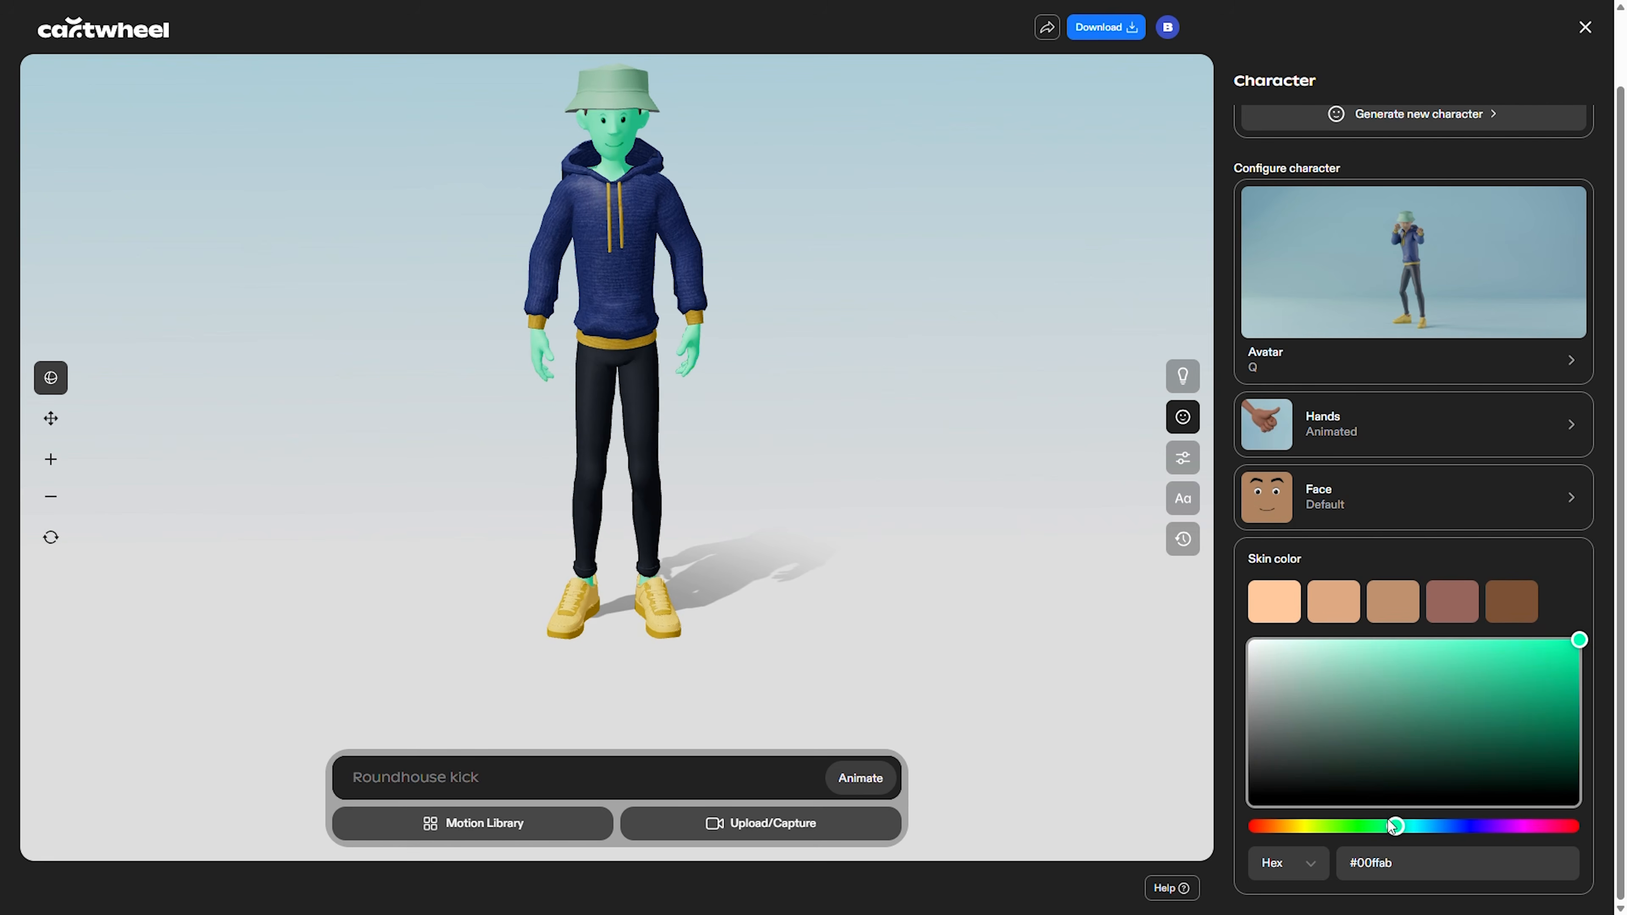
left_click(1345, 601)
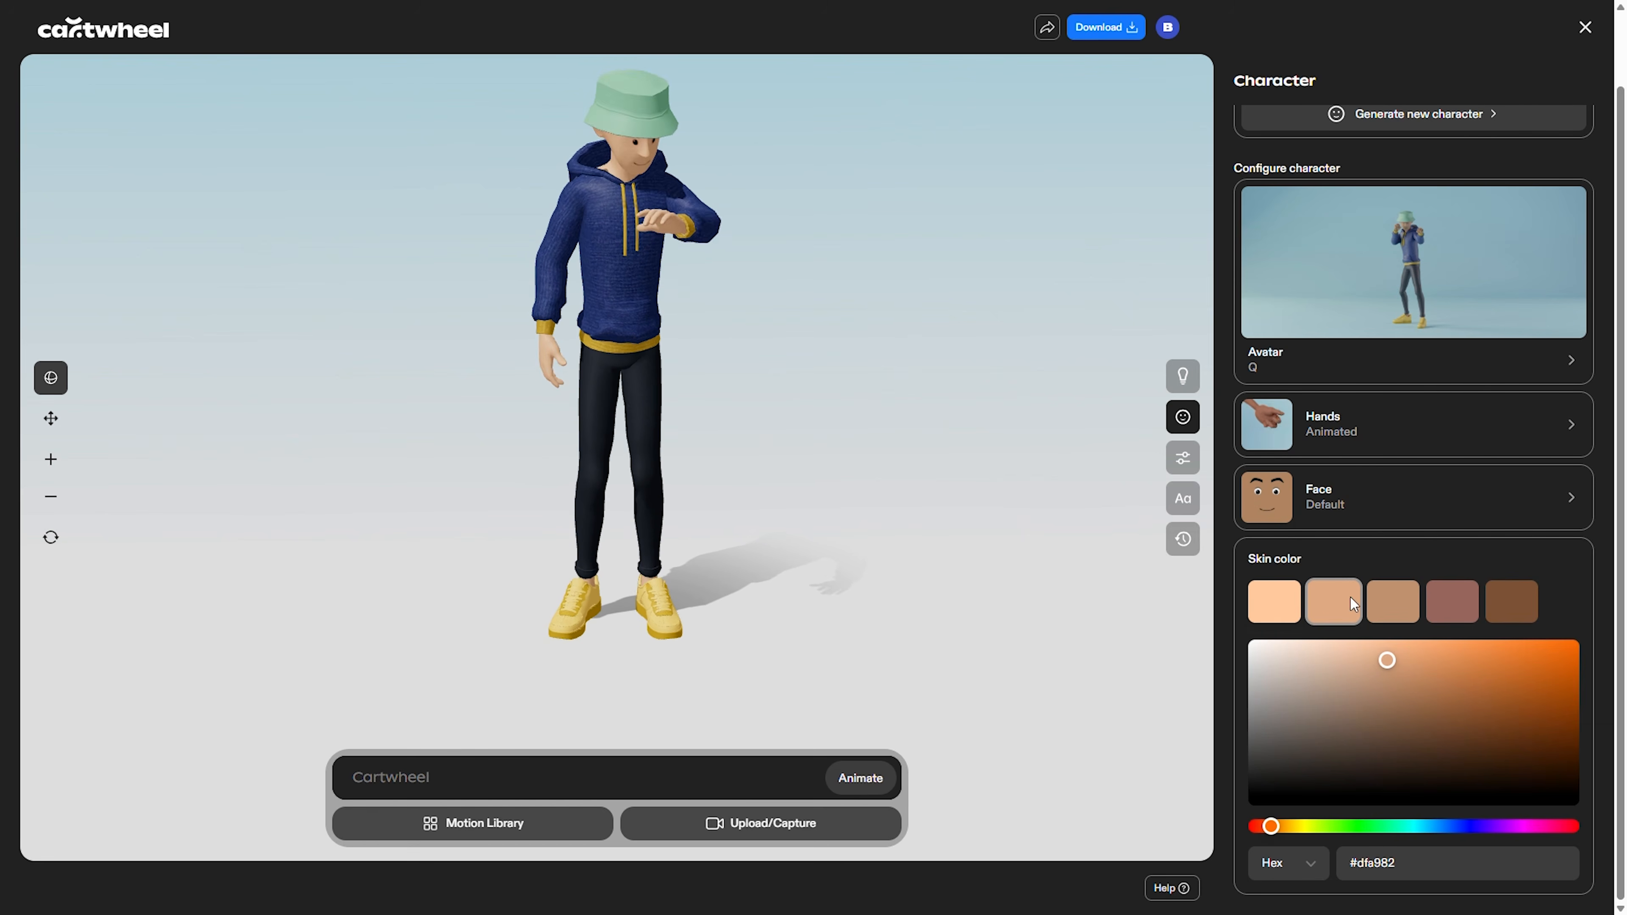
scroll(1465, 511, "up", 2)
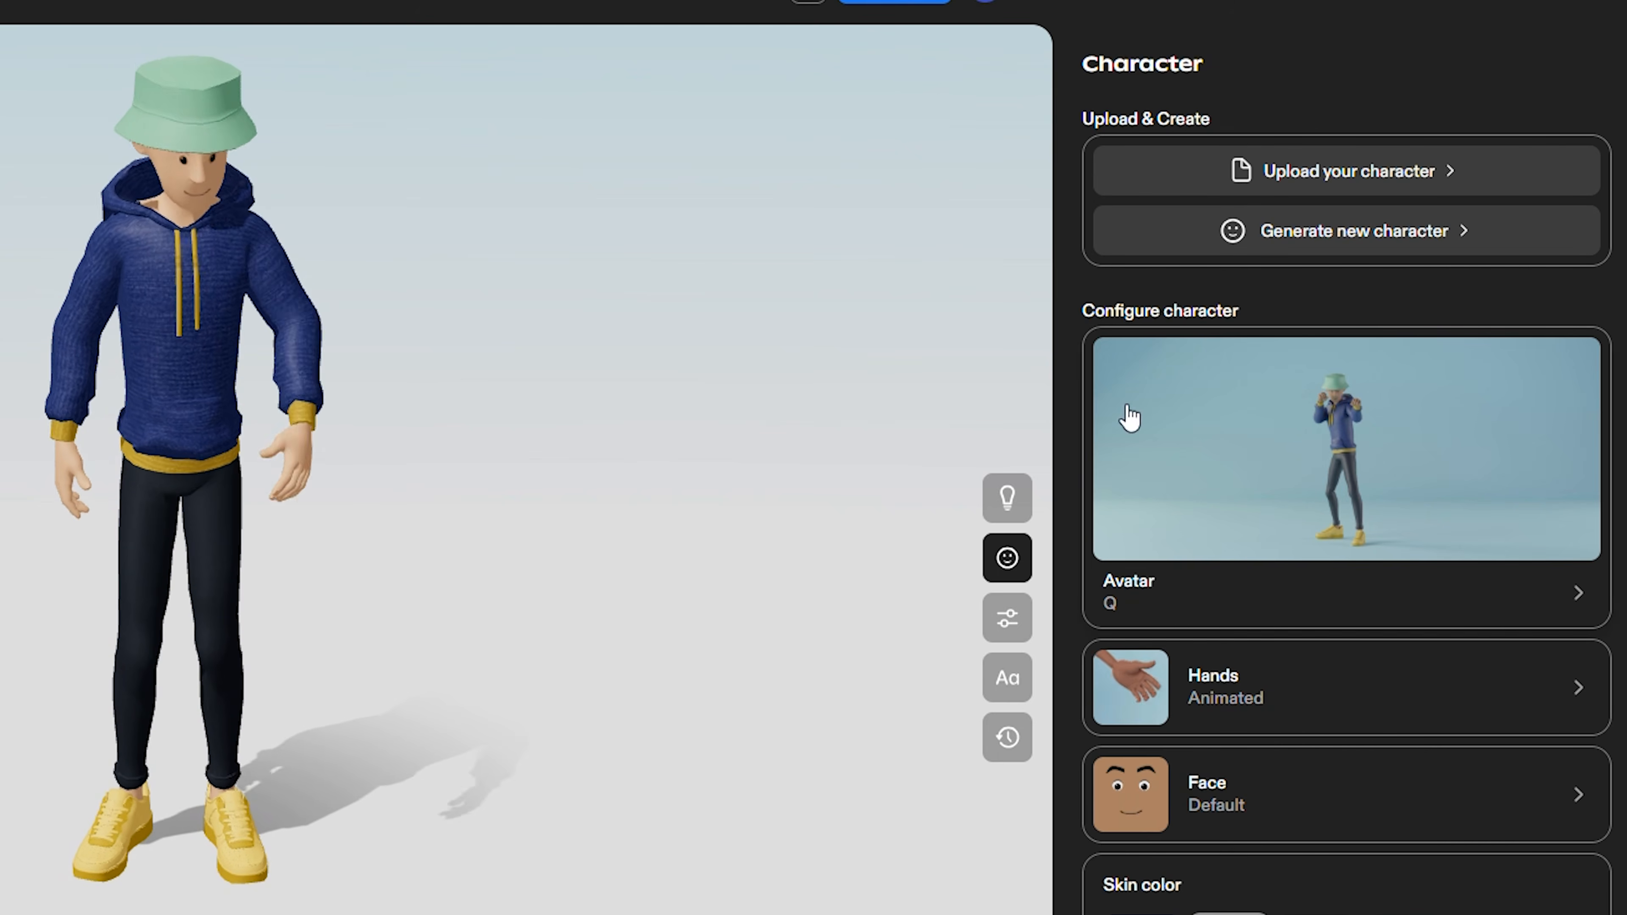
Open the advanced settings and set the playback frame rate to 30.
left_click(1002, 623)
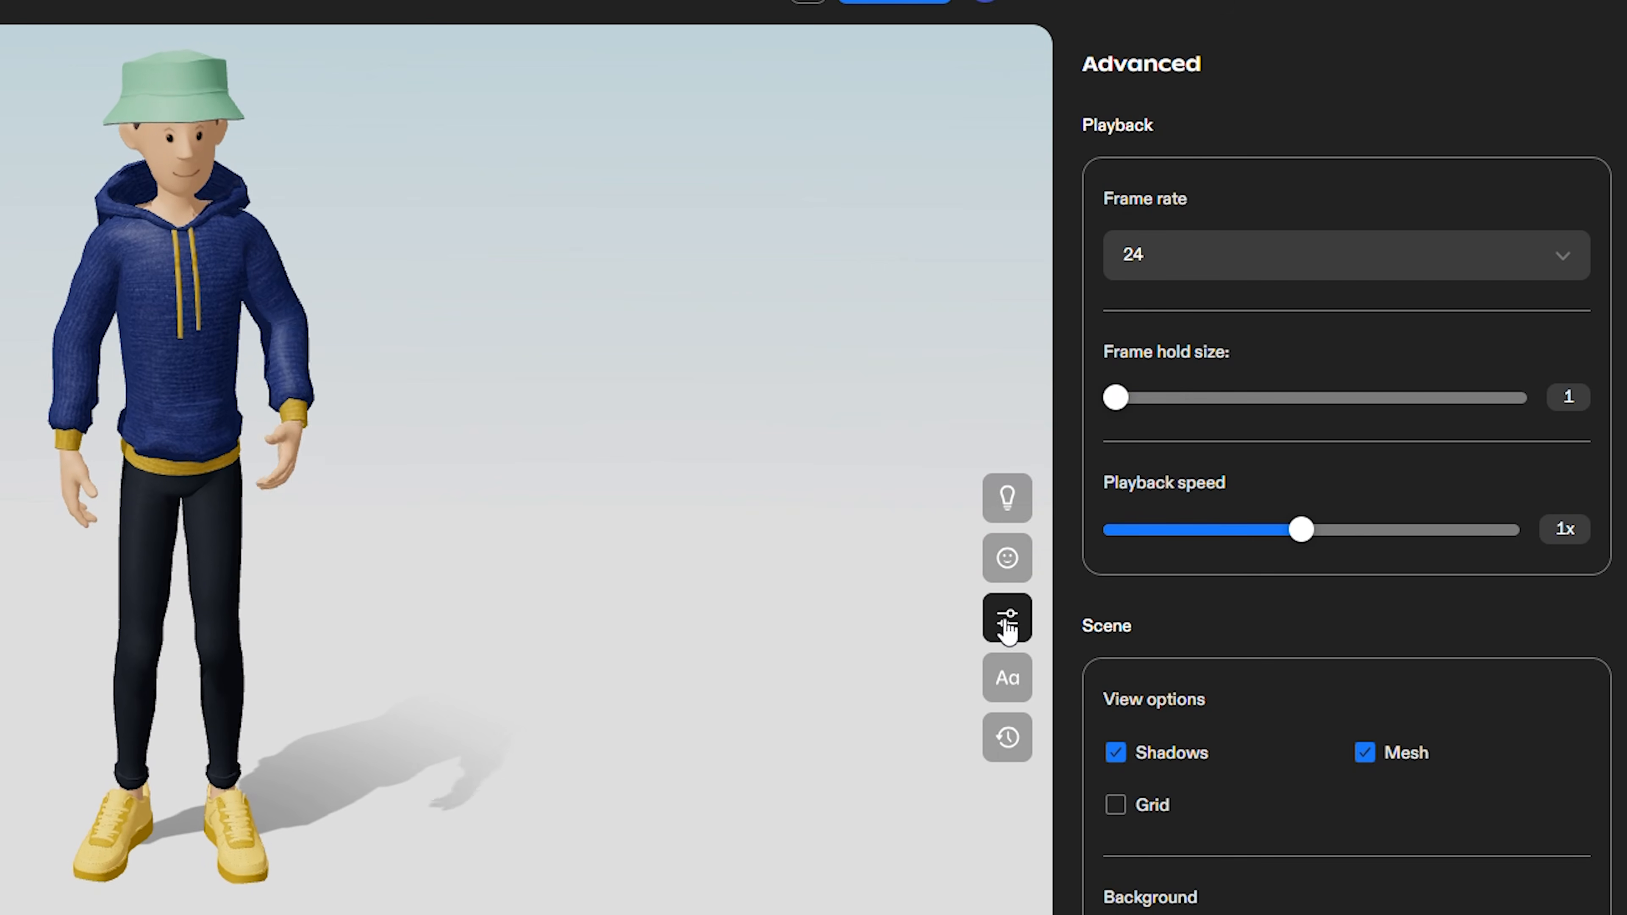
scroll(1187, 602, "down", 5)
scroll(1182, 513, "up", 5)
left_click(1201, 274)
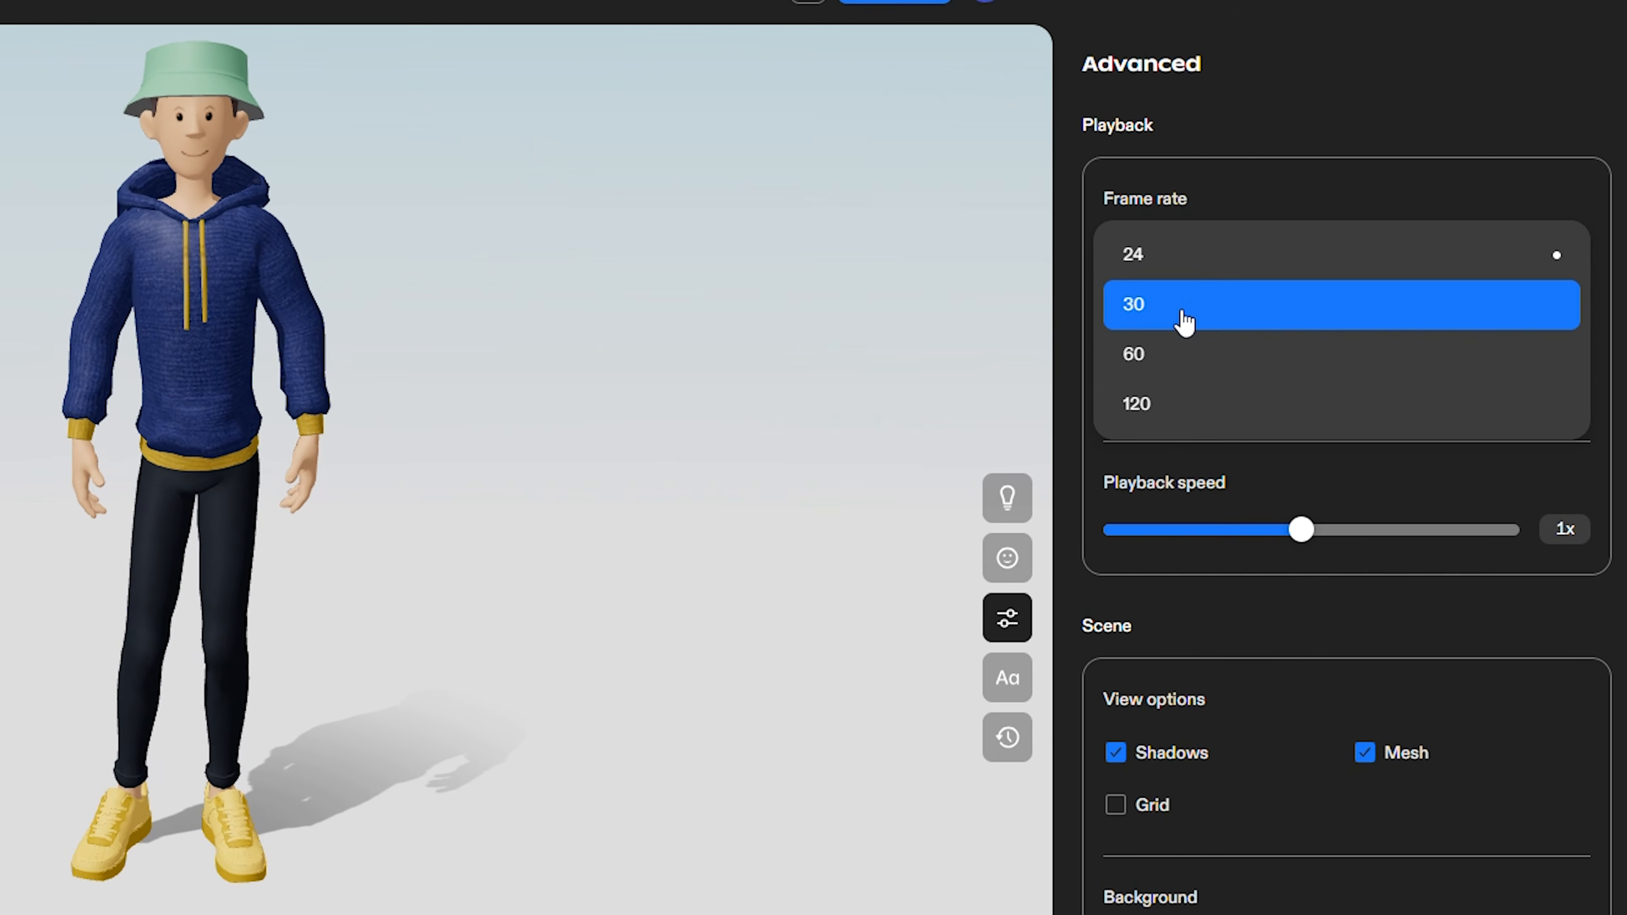
left_click(1224, 306)
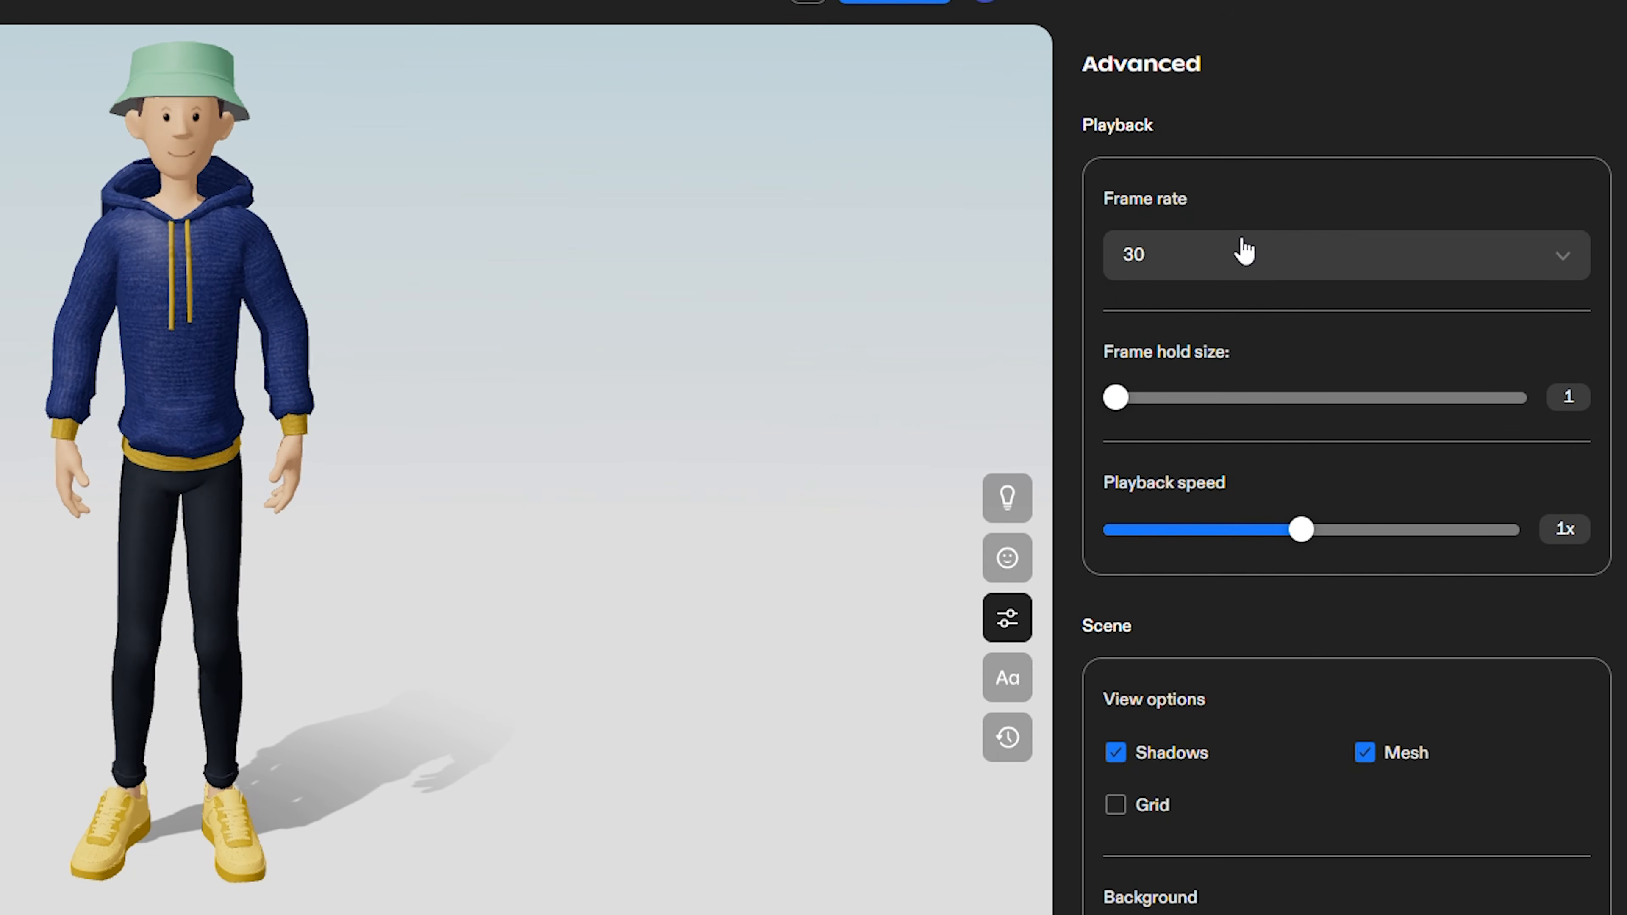
Turn off shadows in the scene's view options.
scroll(1090, 474, "down", 2)
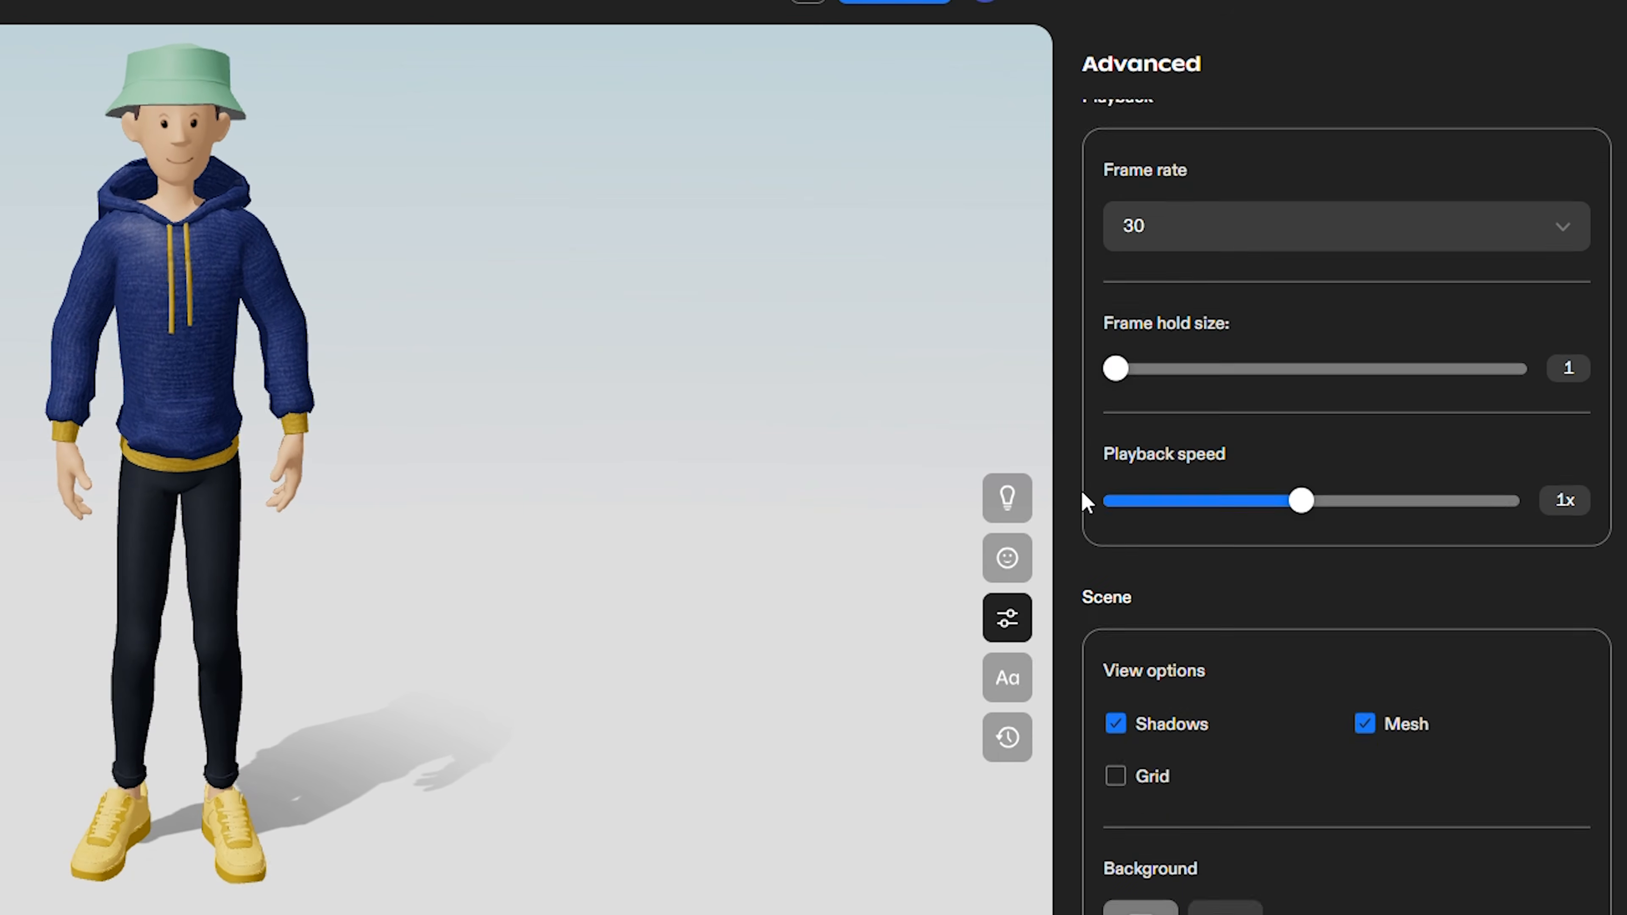
scroll(1310, 602, "down", 4)
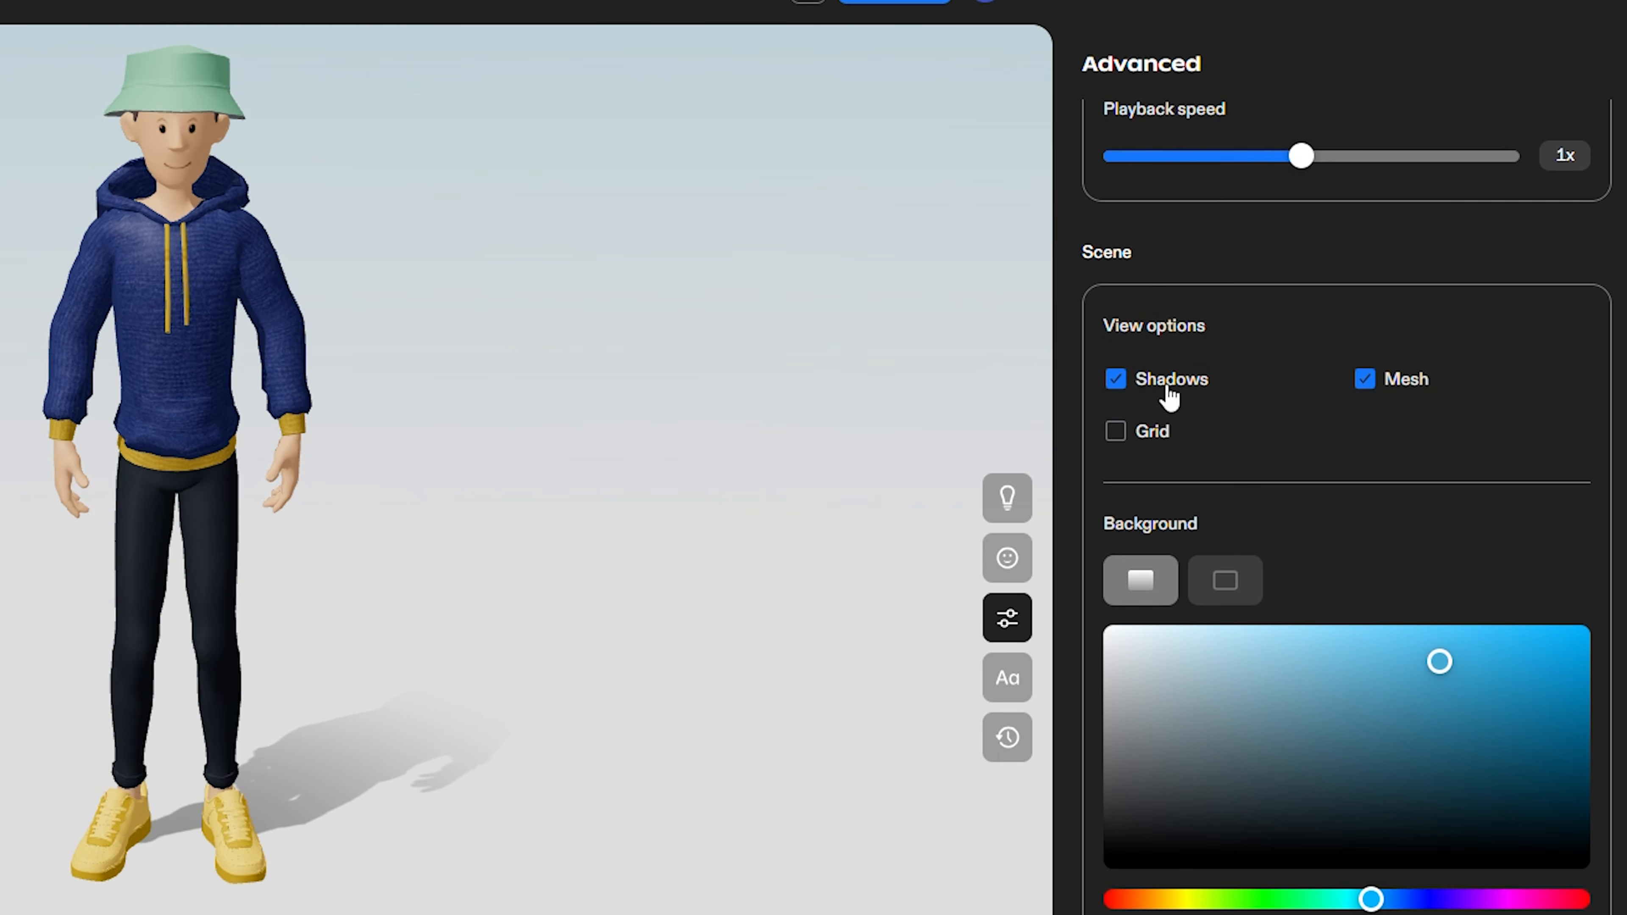
scroll(603, 440, "down", 3)
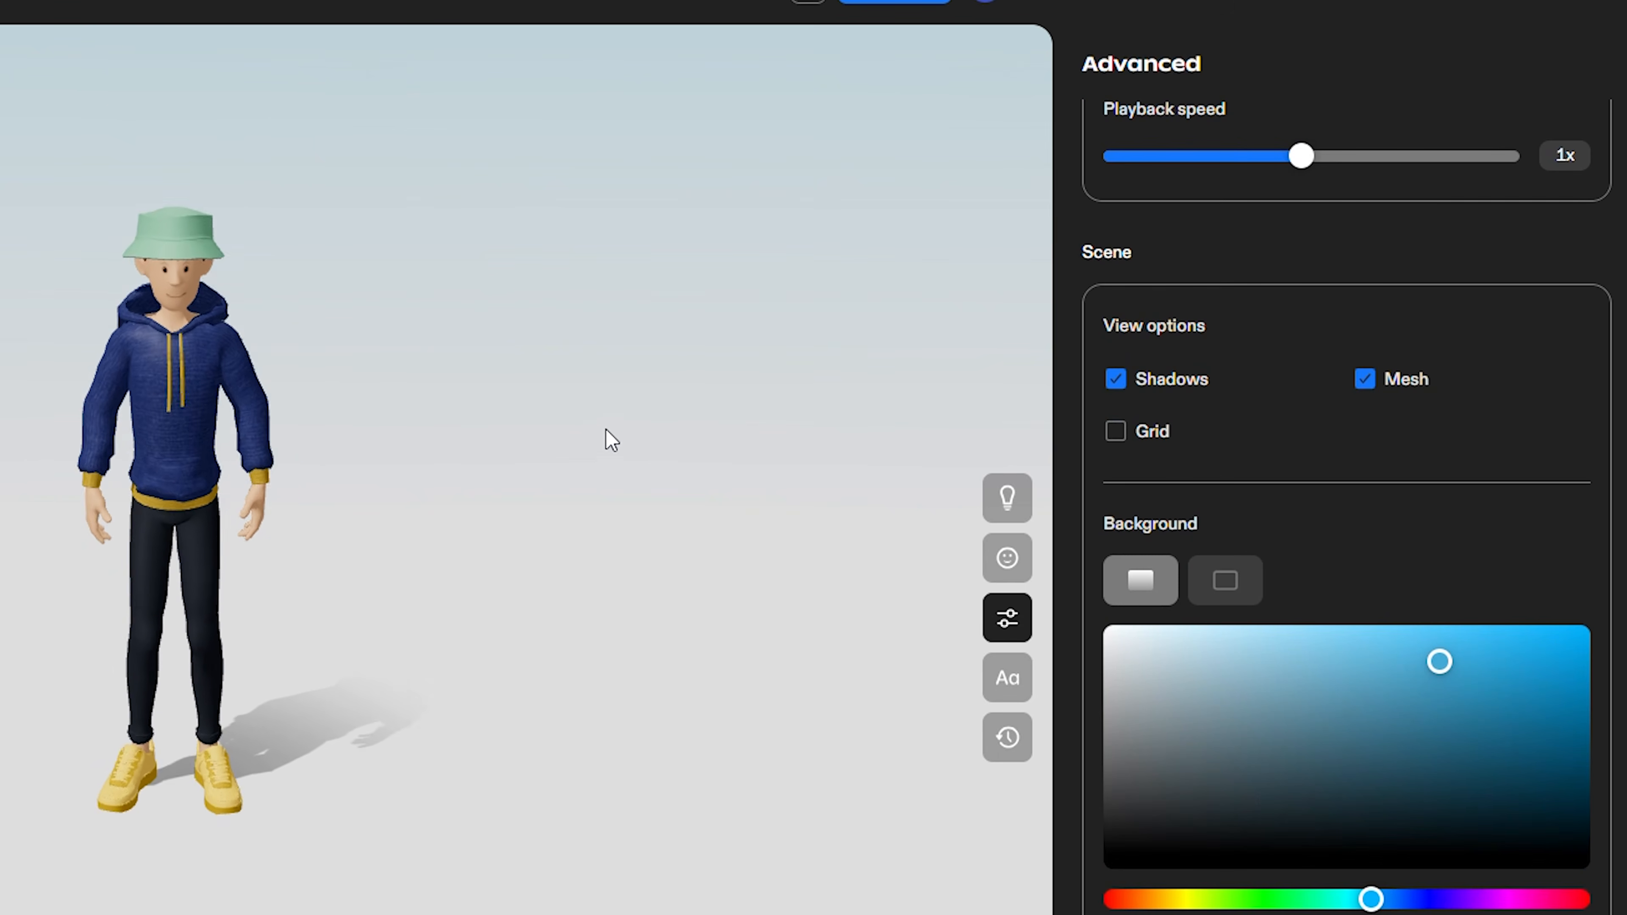
left_click(1116, 382)
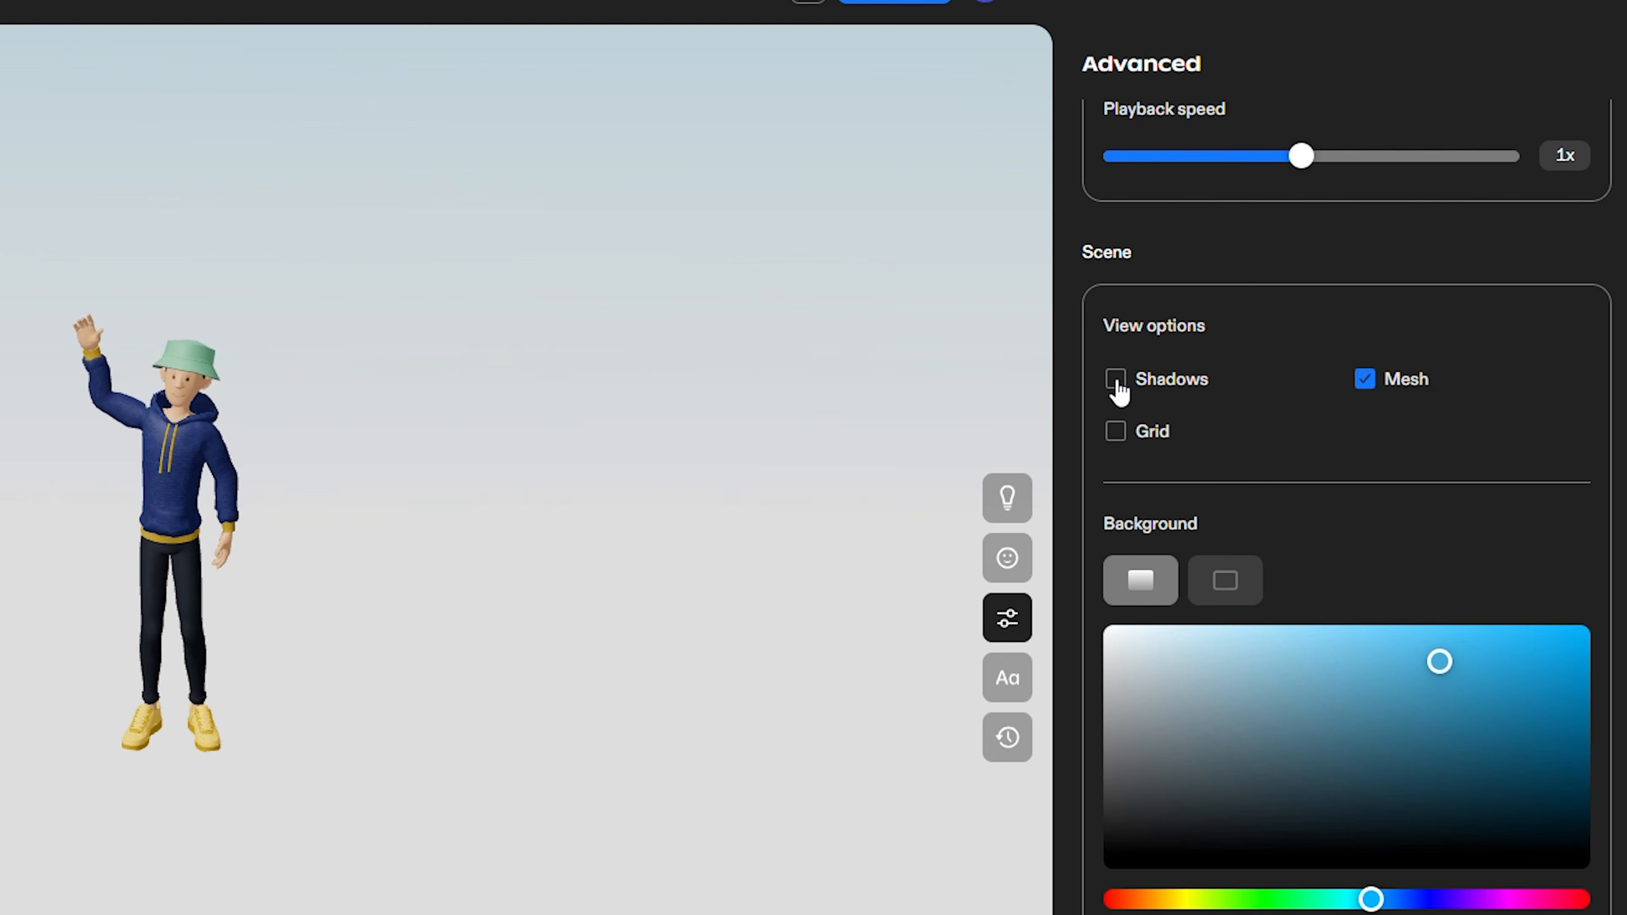
Turn on the Shadows and Grid view options, and try the scene without the character's mesh before restoring it.
left_click(1116, 380)
left_click(1367, 381)
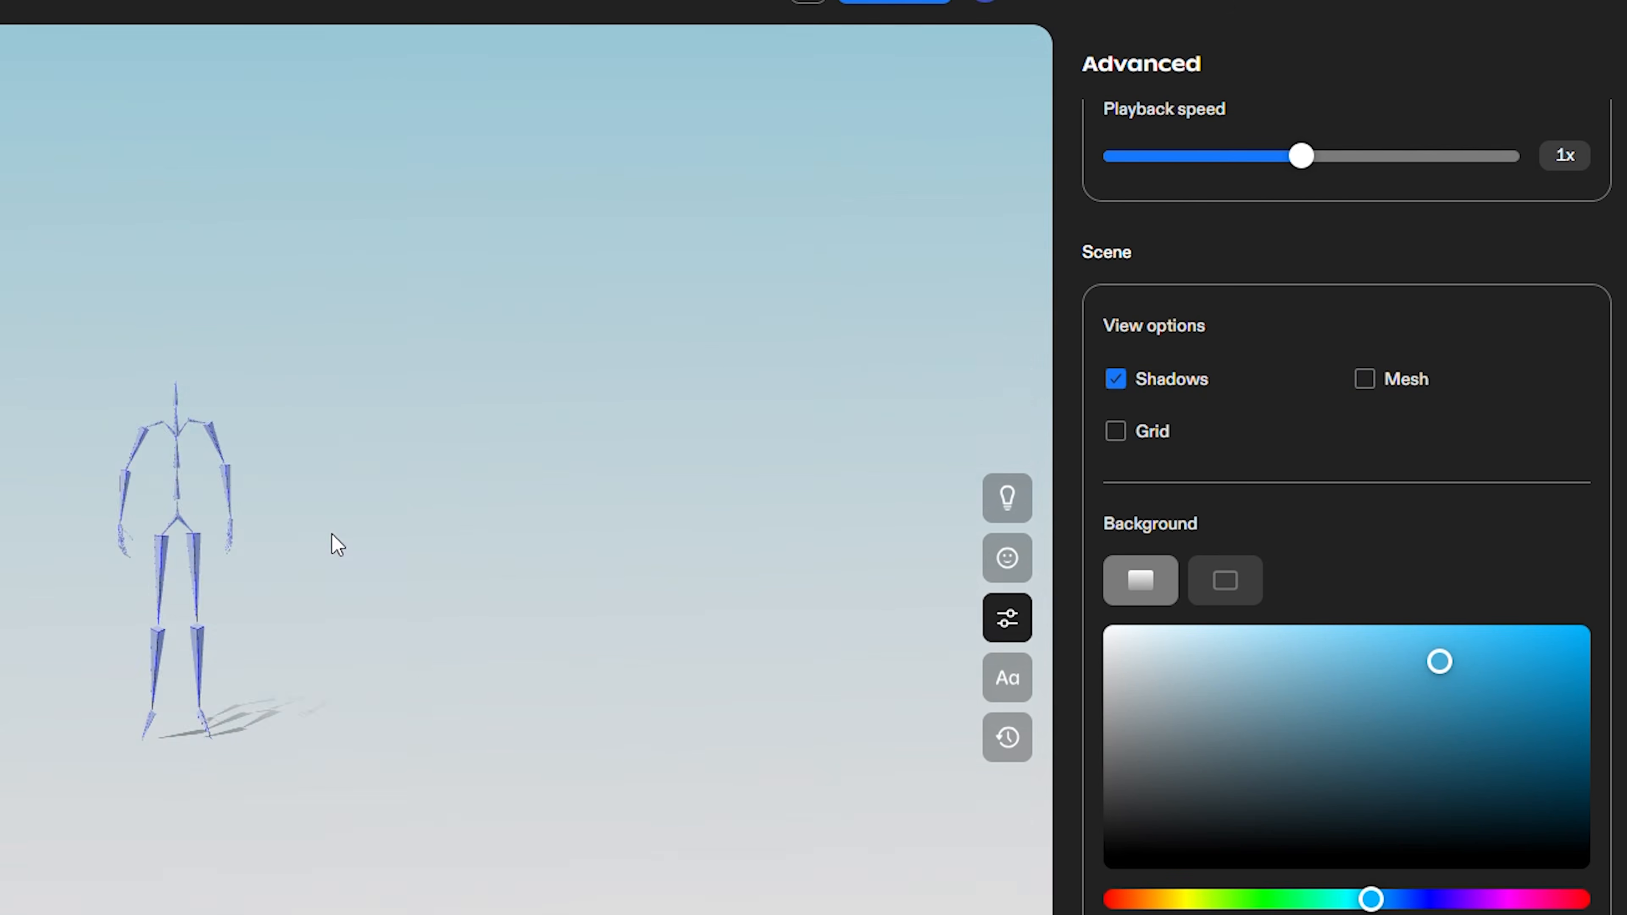
left_click(1365, 383)
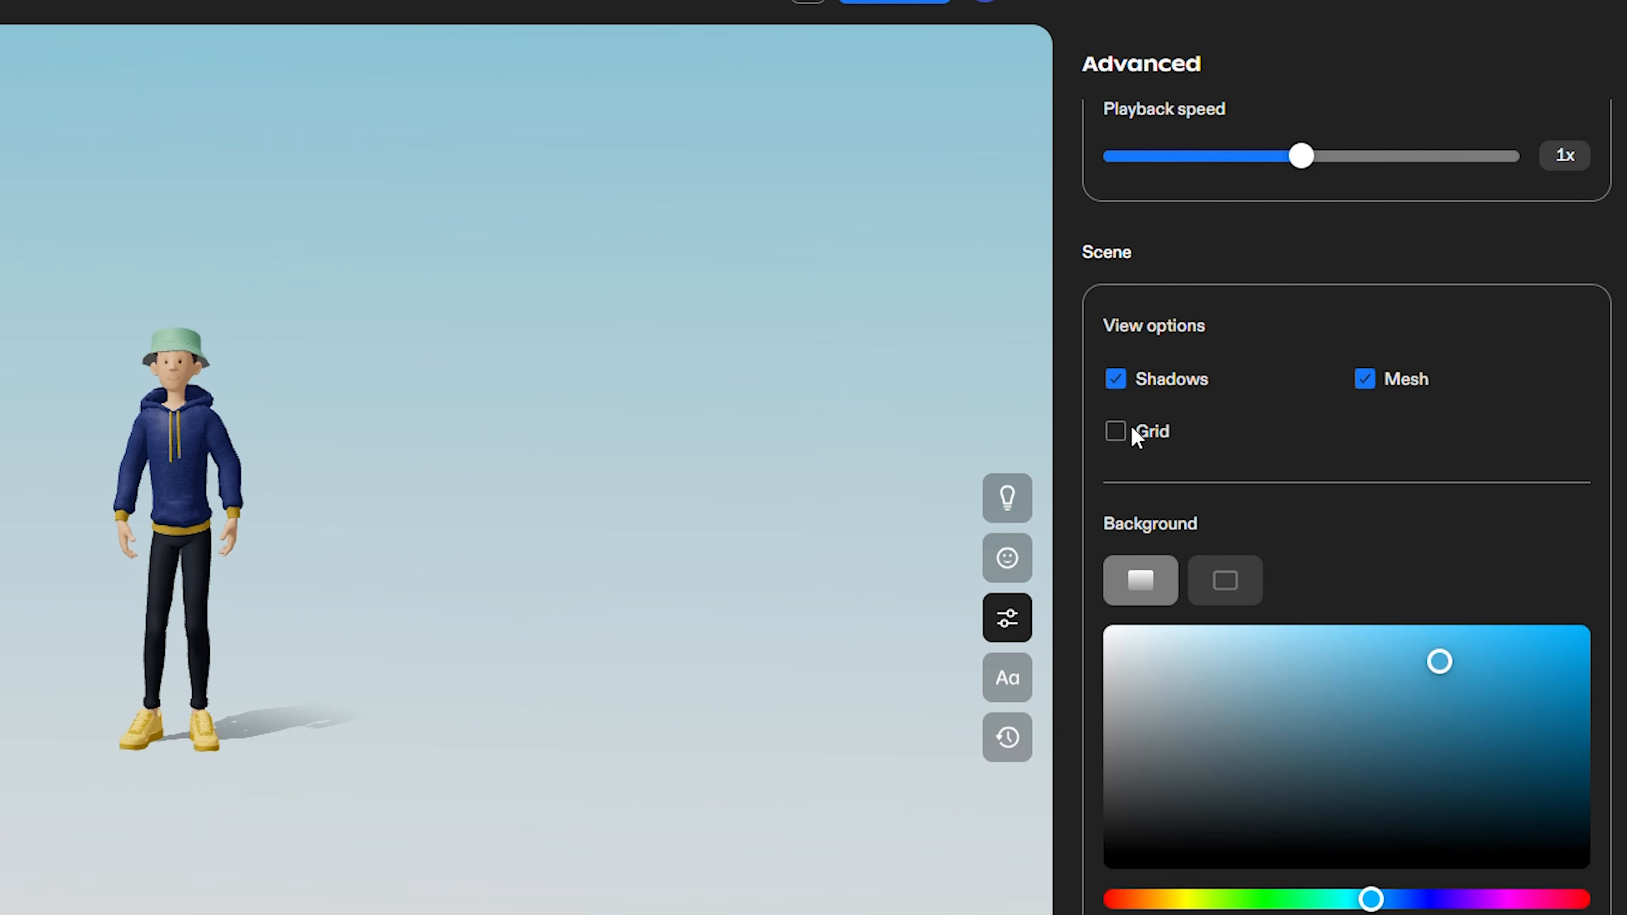
left_click(1116, 436)
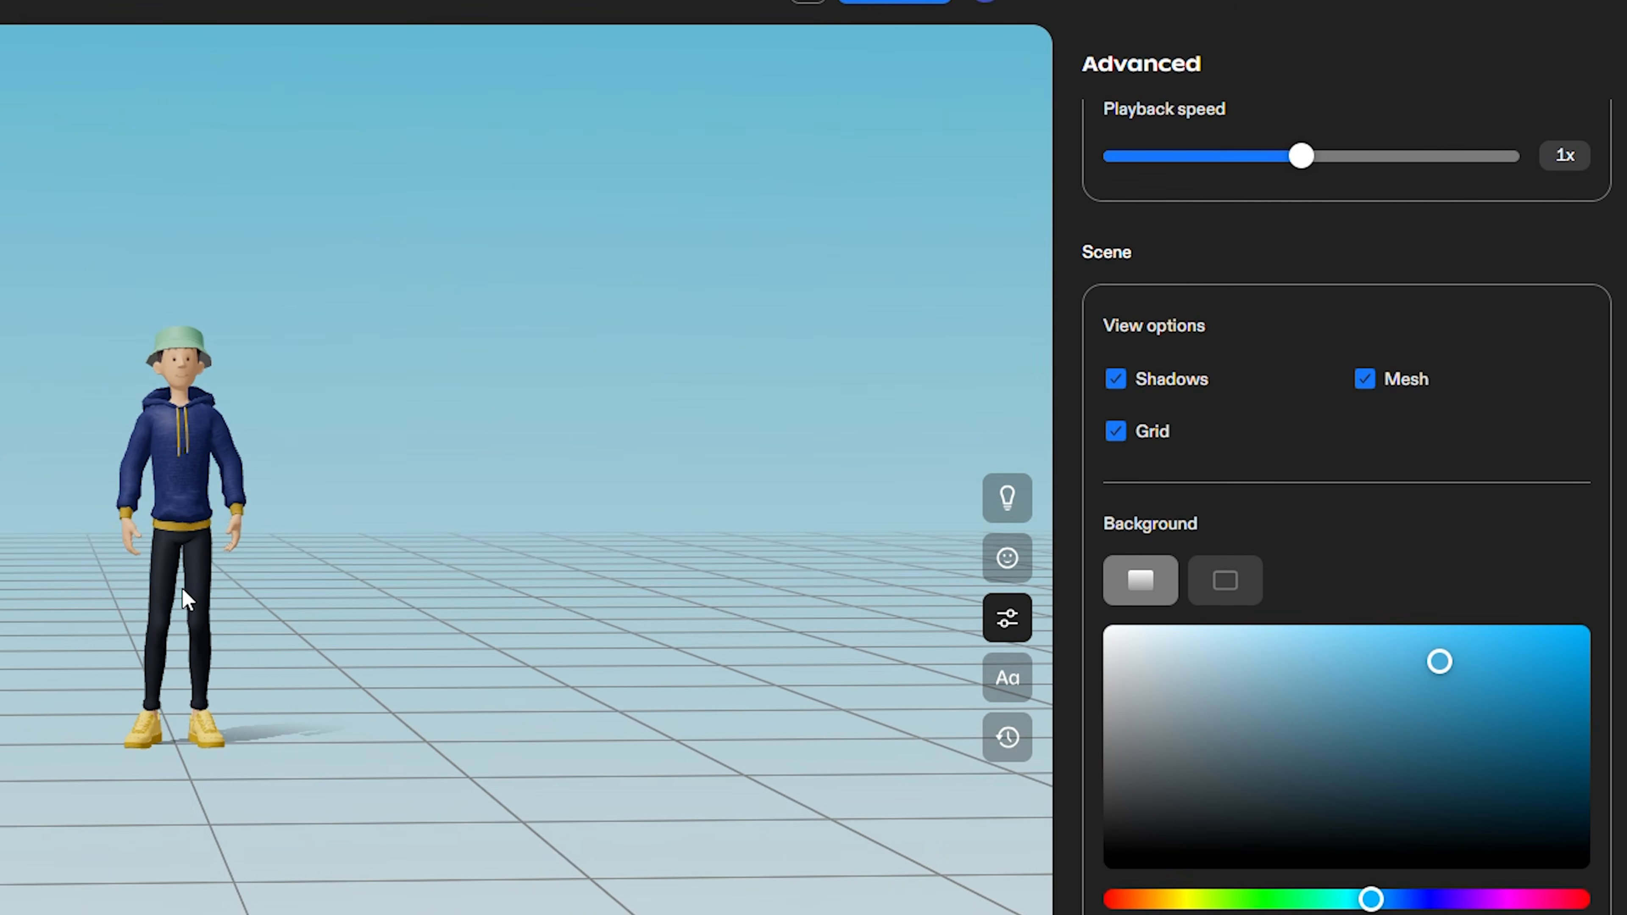
Try a solid background with the grid hidden and color it green #55d642.
scroll(1242, 532, "down", 2)
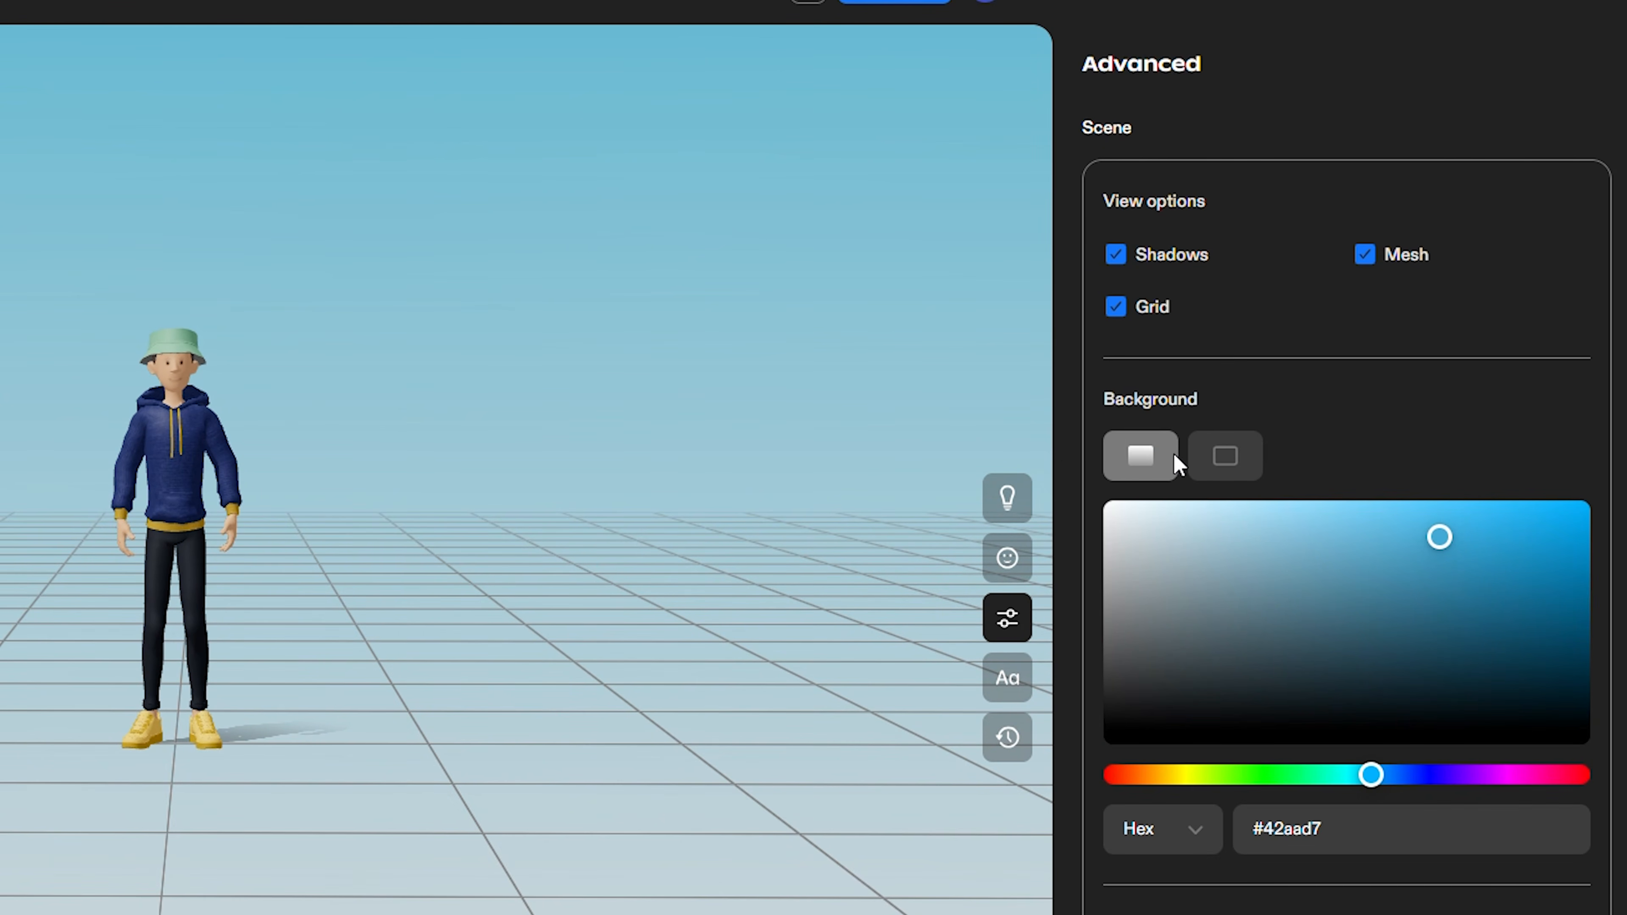
left_click(1233, 458)
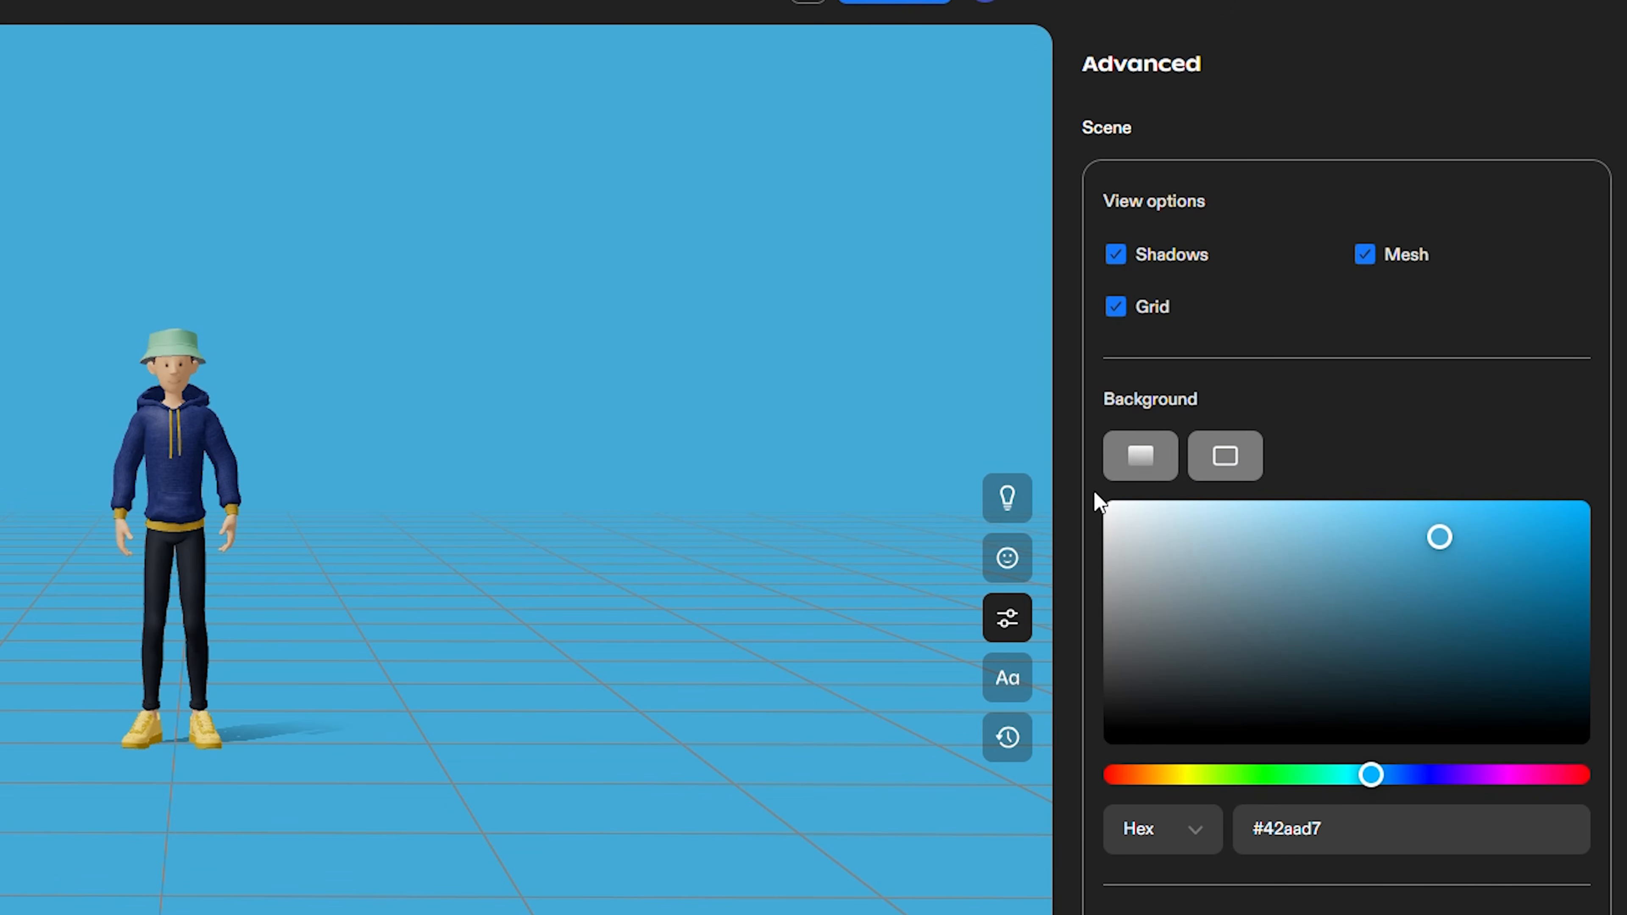
scroll(506, 456, "up", 2)
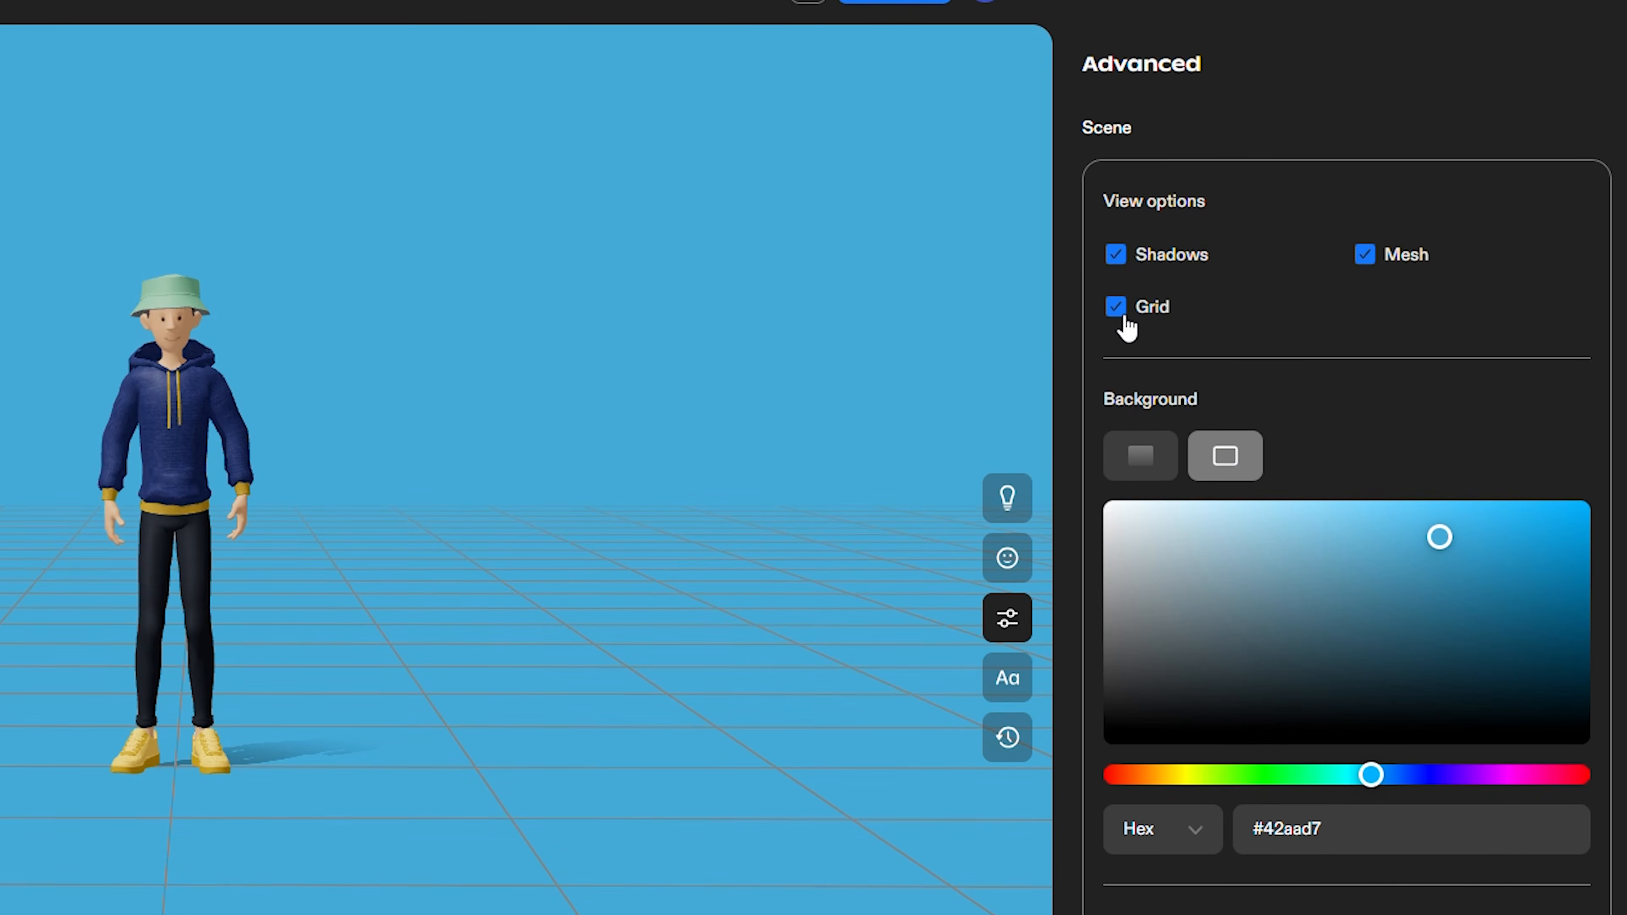
left_click(1116, 308)
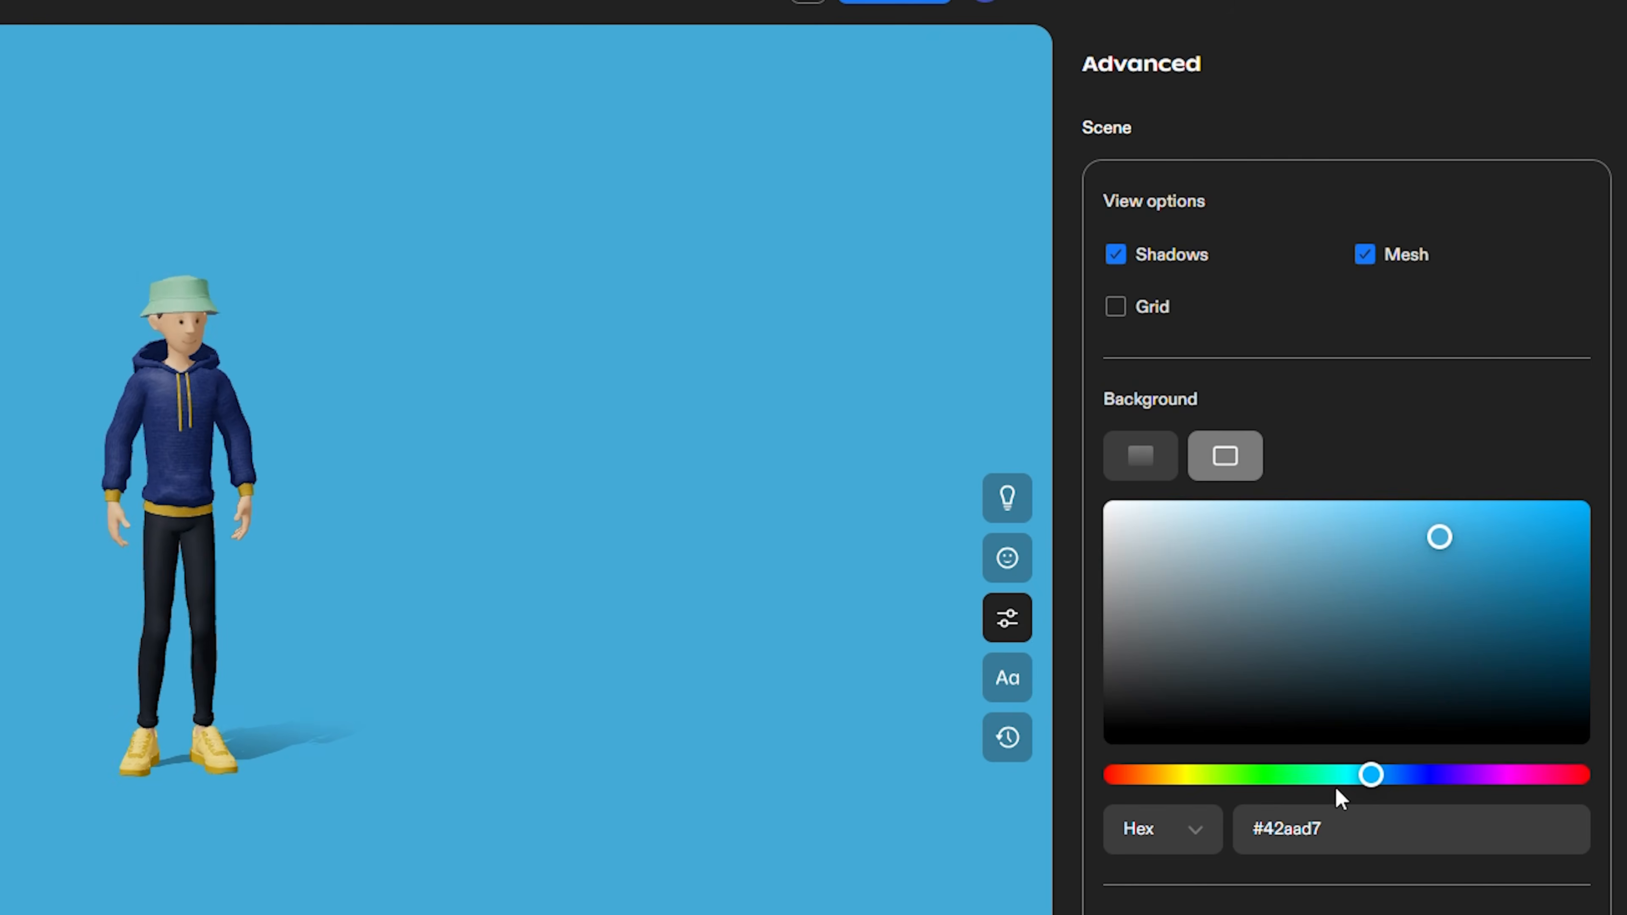
left_click(1282, 775)
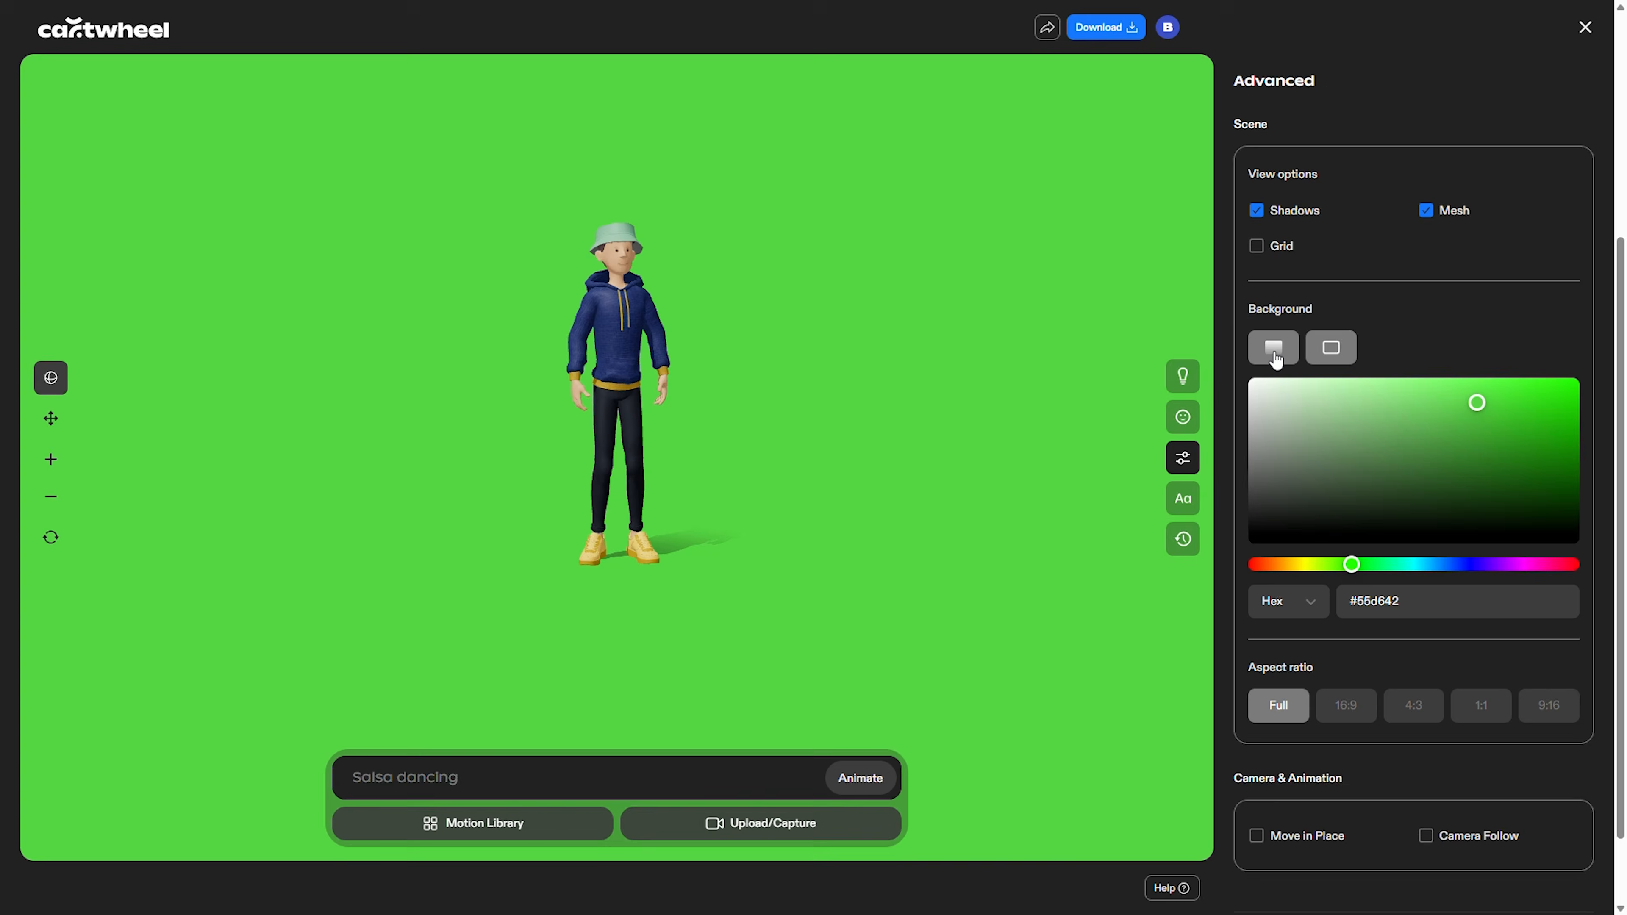
Return to the gradient background with the grid shown and set its color to turquoise #03ffe2.
left_click(1140, 455)
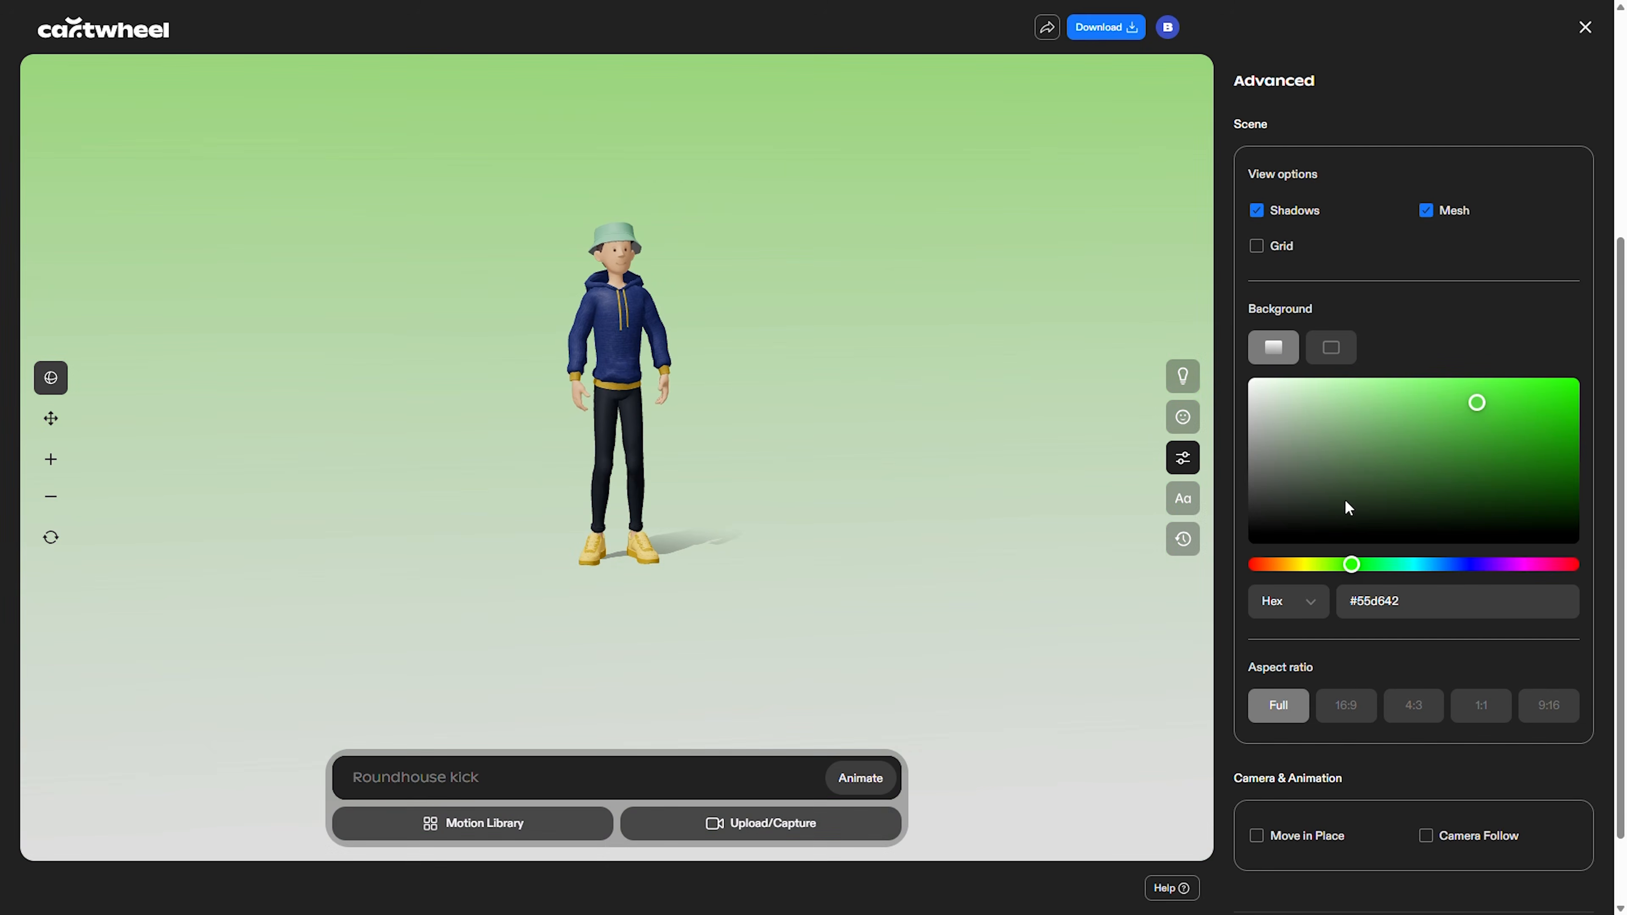
left_click(1256, 246)
left_click_drag(1137, 470, 949, 466)
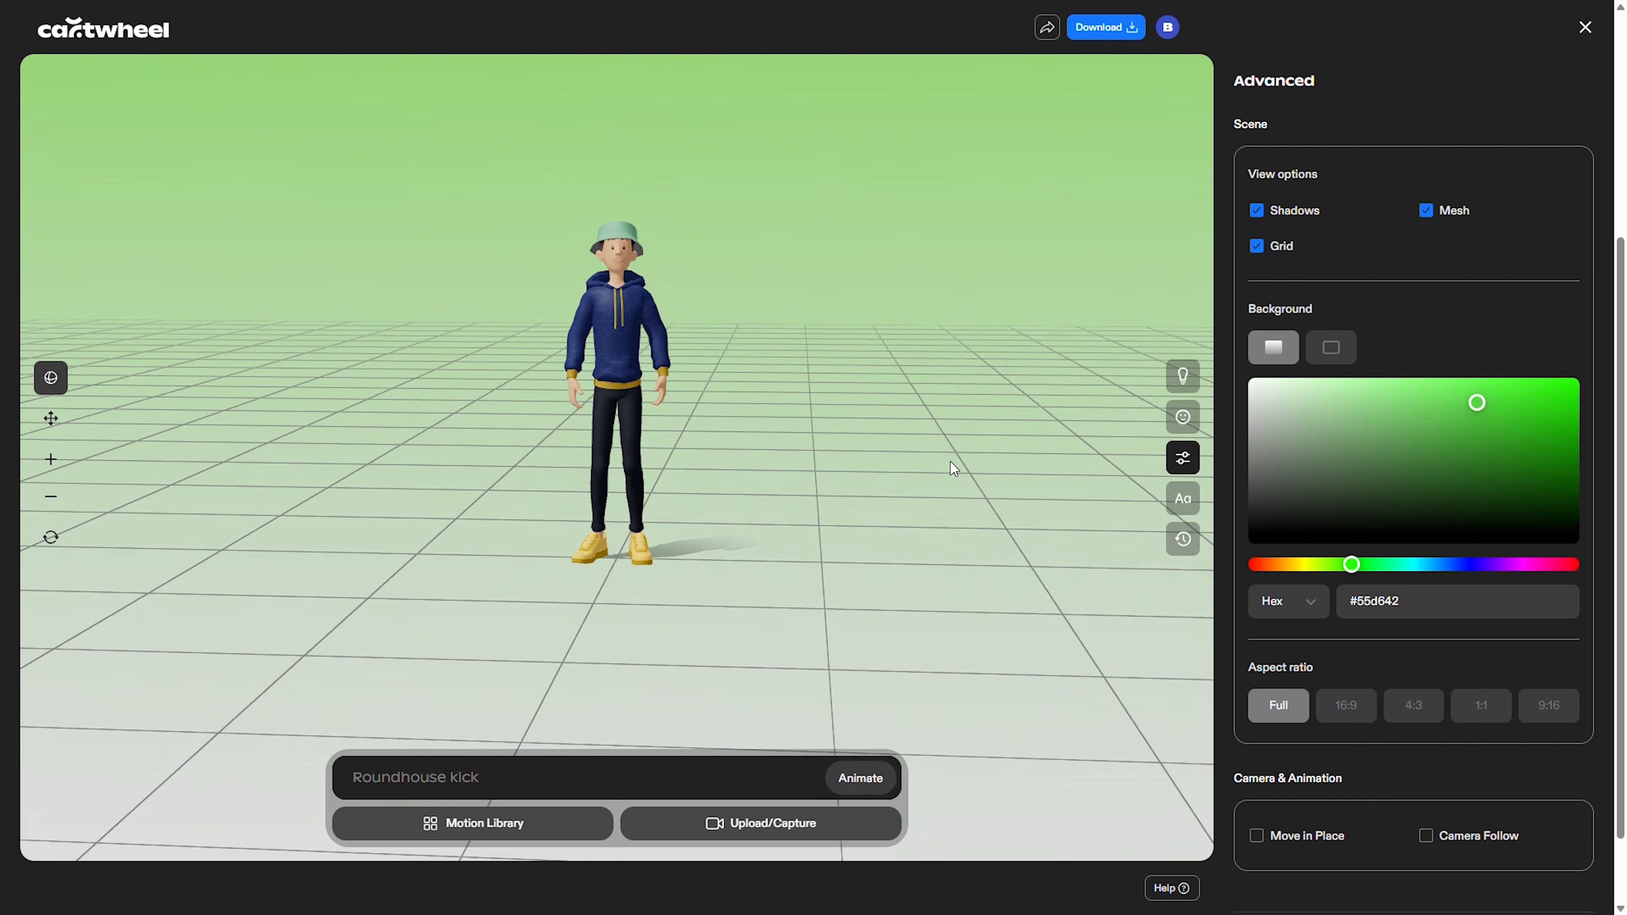
left_click_drag(1433, 423, 1578, 378)
mouse_move(1420, 564)
left_mouse_down()
mouse_move(1503, 564)
mouse_move(1406, 564)
left_mouse_up()
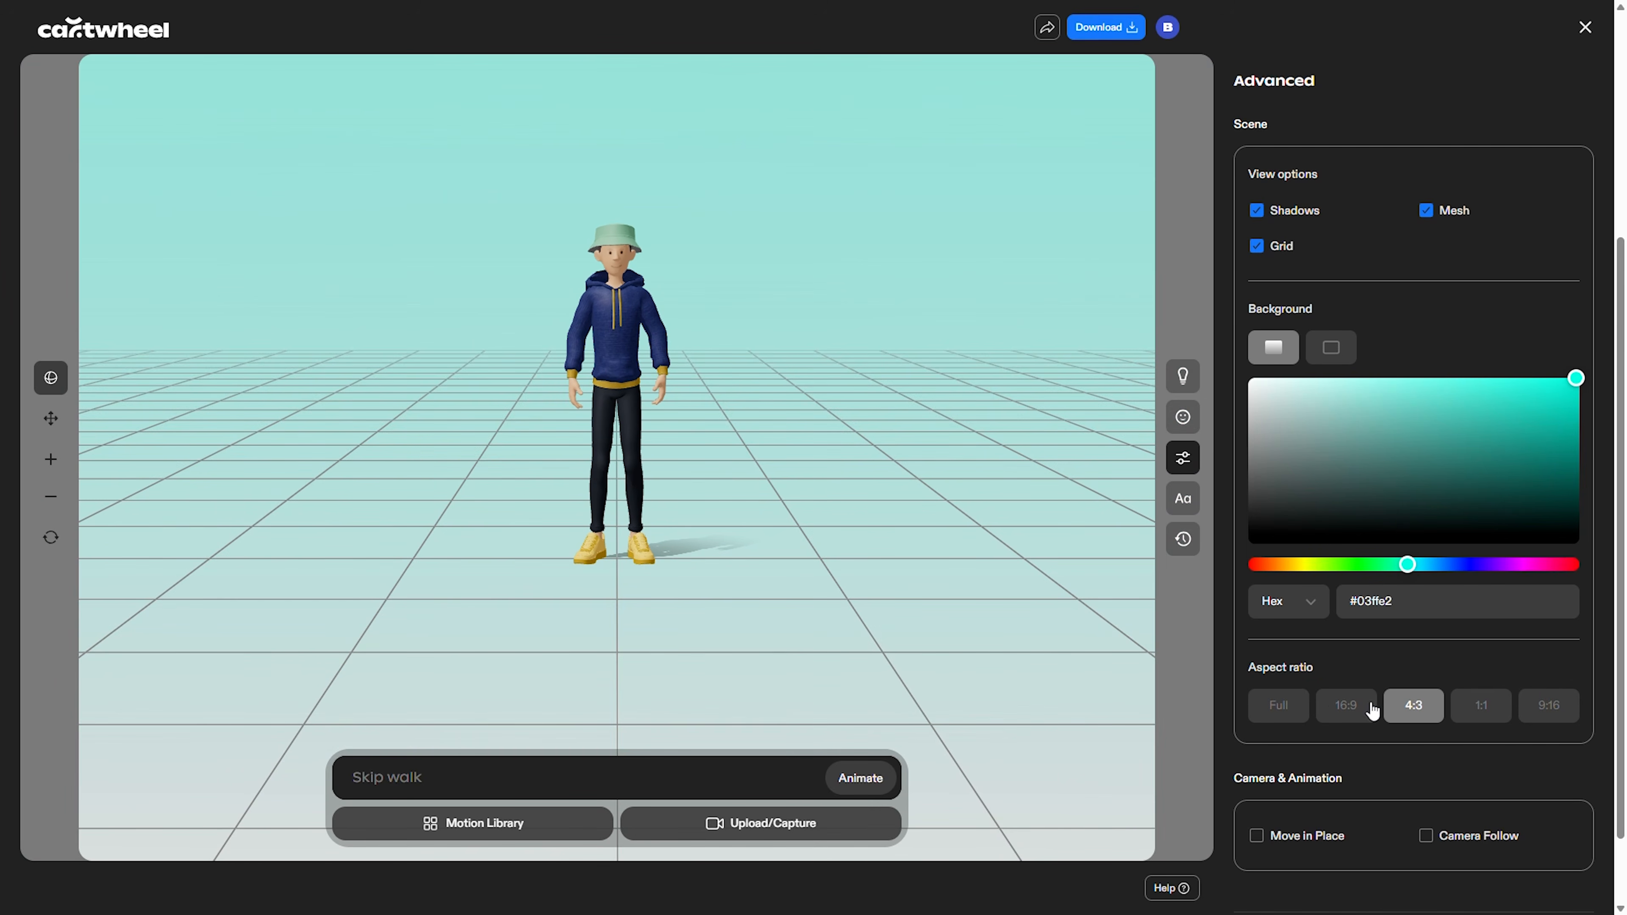
Try the 16:9, 1:1 and 9:16 aspect ratios for the scene and restore Full.
left_click(1358, 707)
left_click(1499, 703)
left_click(1549, 706)
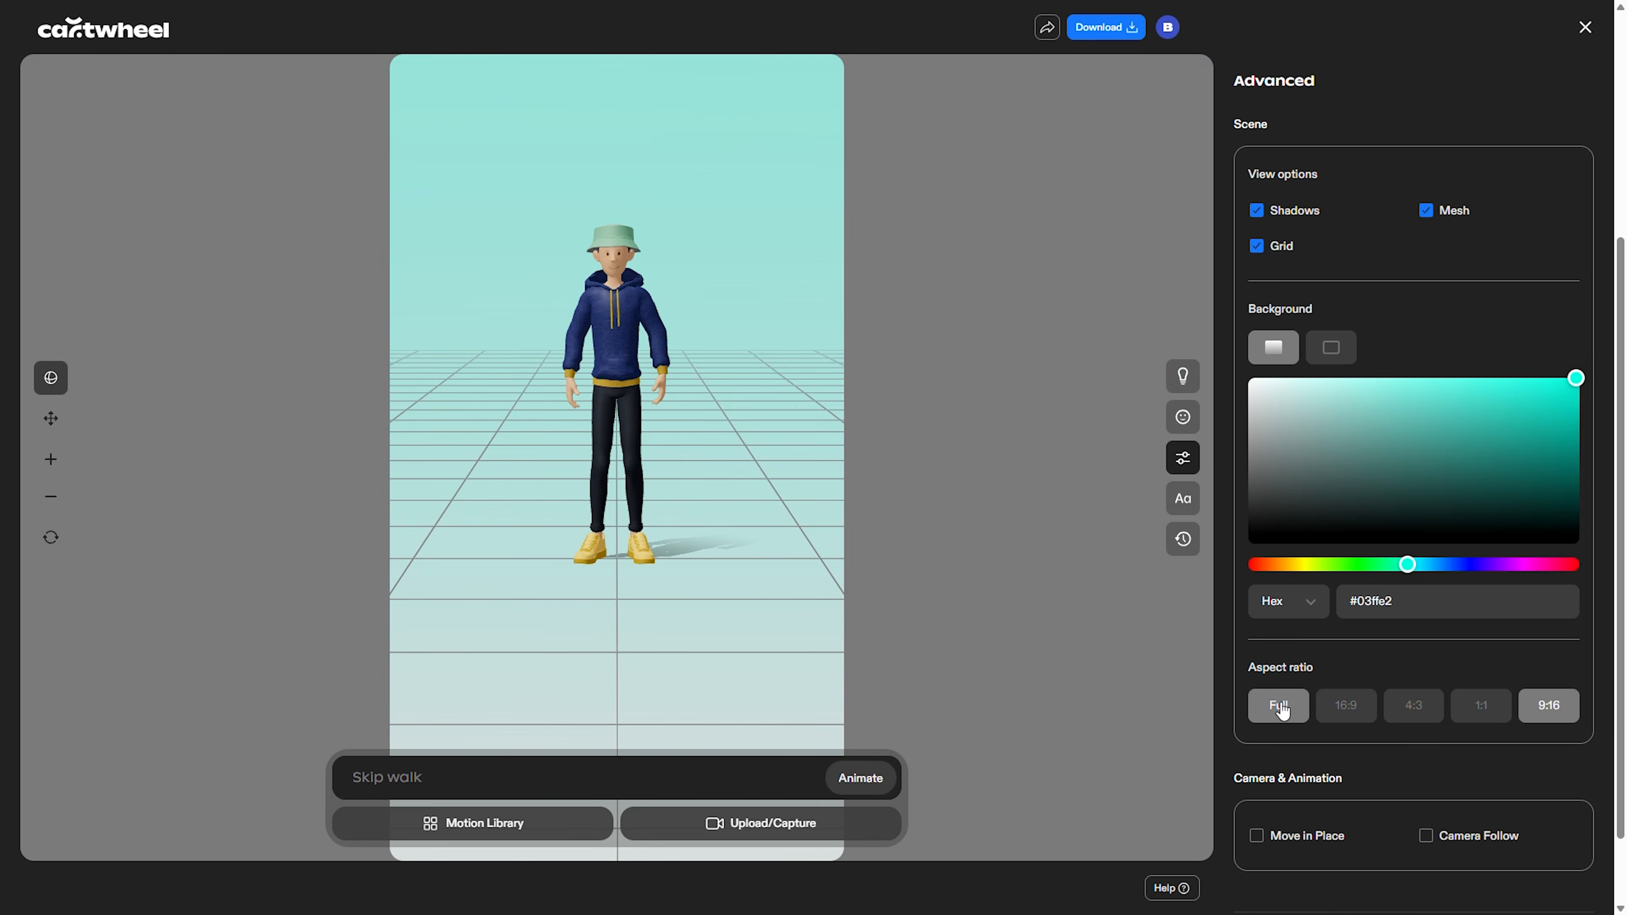
left_click(1280, 707)
Try rotating and panning the camera around the character in the scene.
left_click_drag(806, 469, 937, 521)
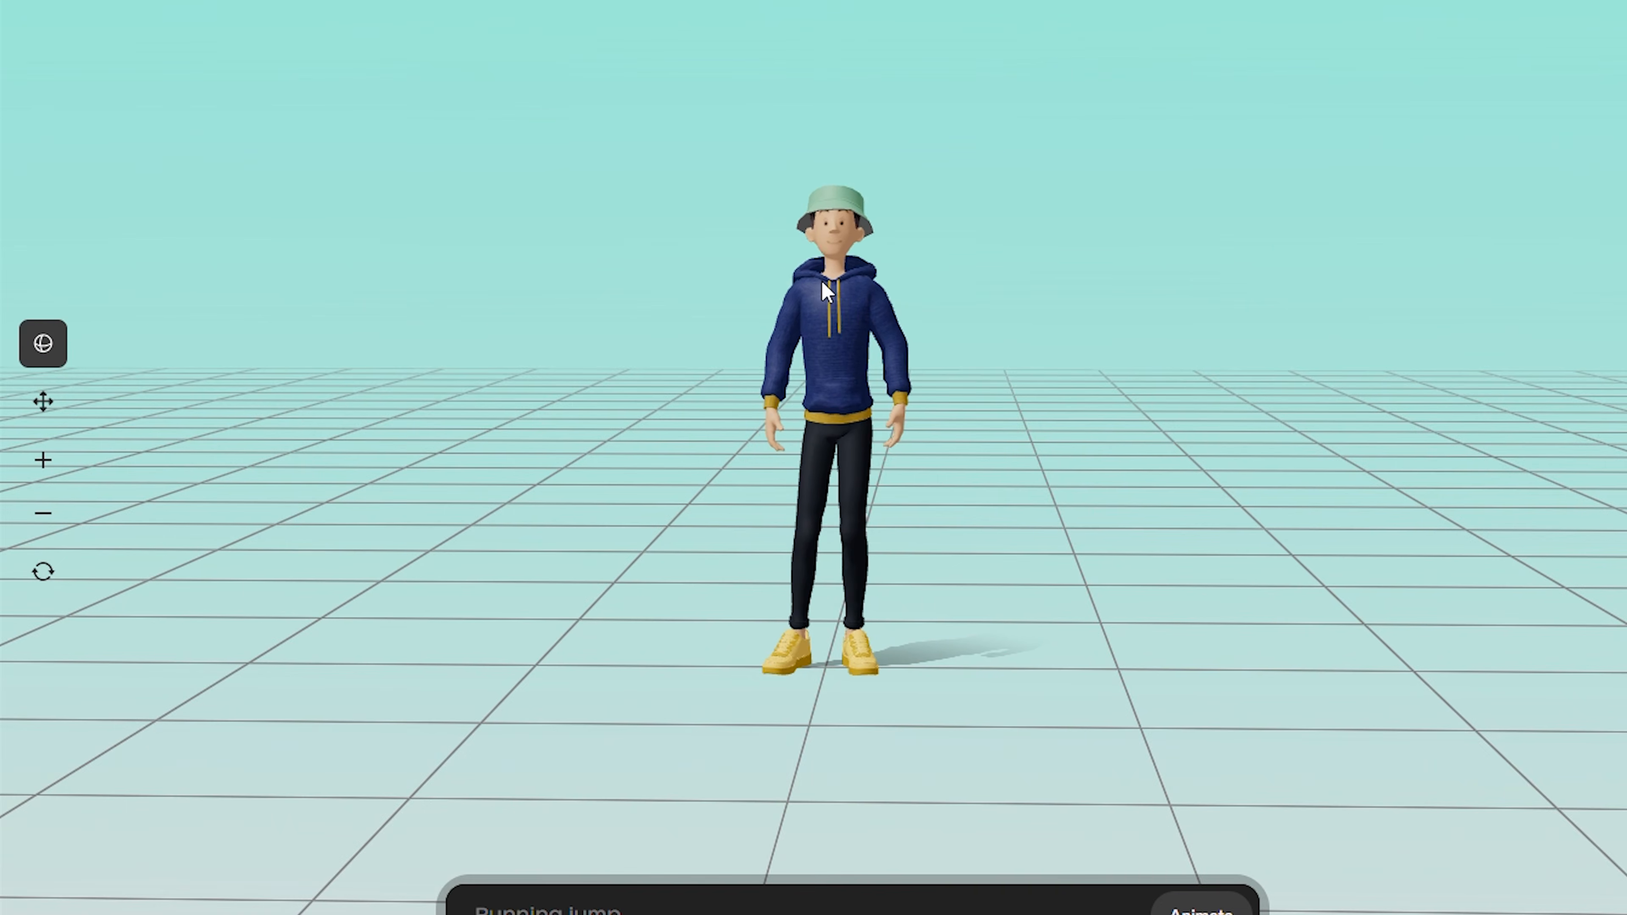
mouse_move(822, 282)
left_mouse_down()
mouse_move(828, 294)
mouse_move(788, 294)
mouse_move(817, 265)
left_mouse_up()
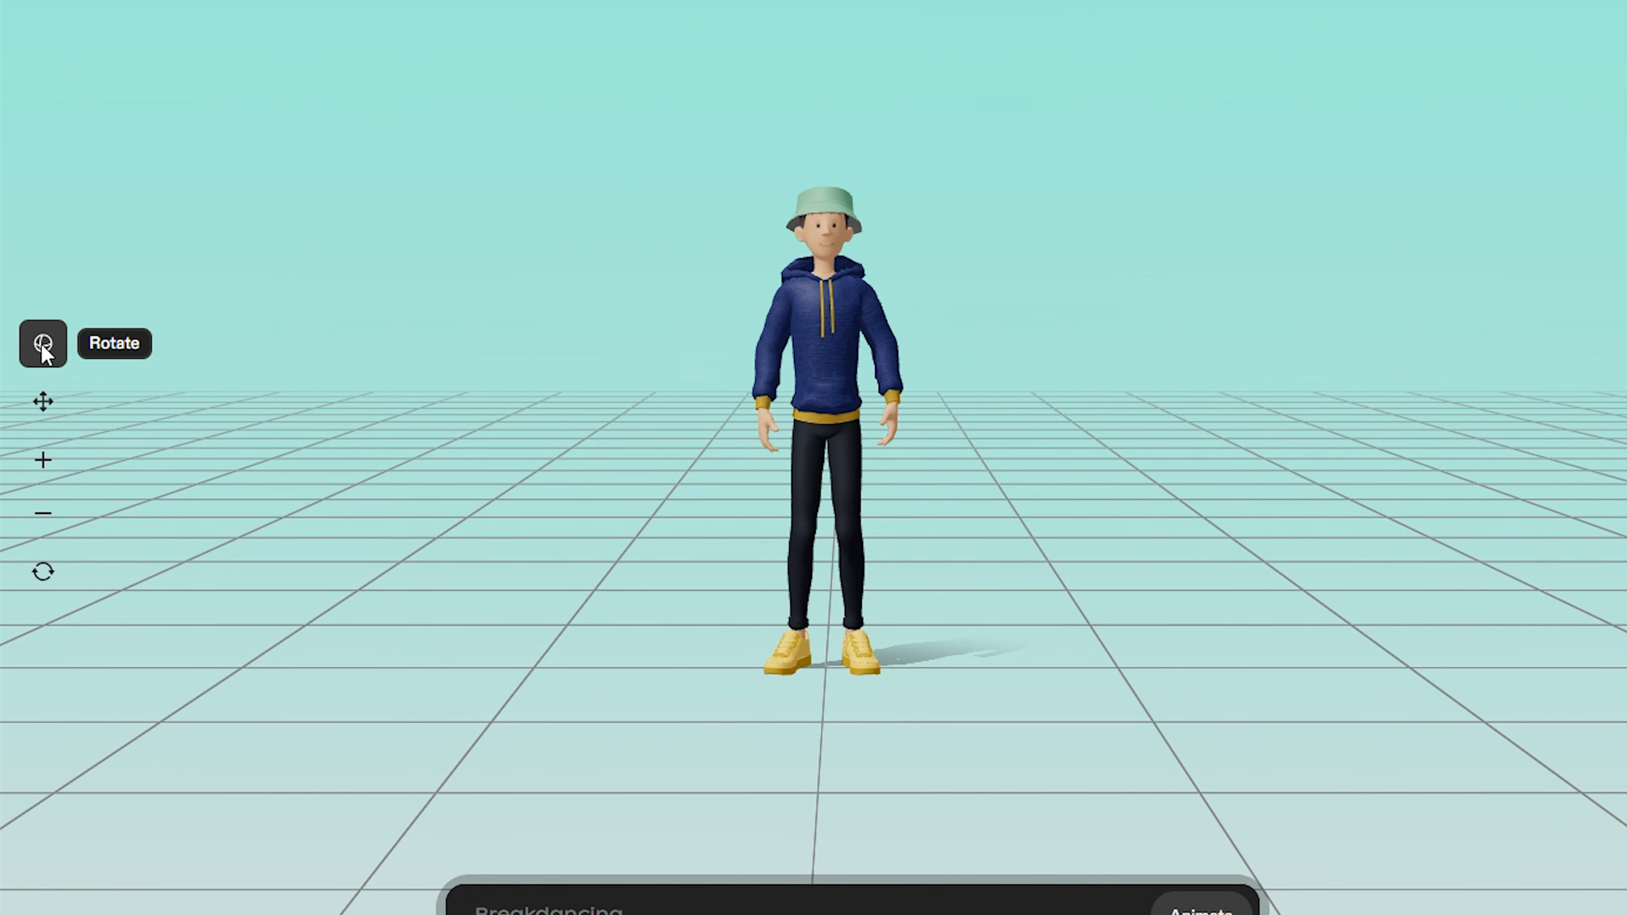
left_click_drag(830, 335, 881, 357)
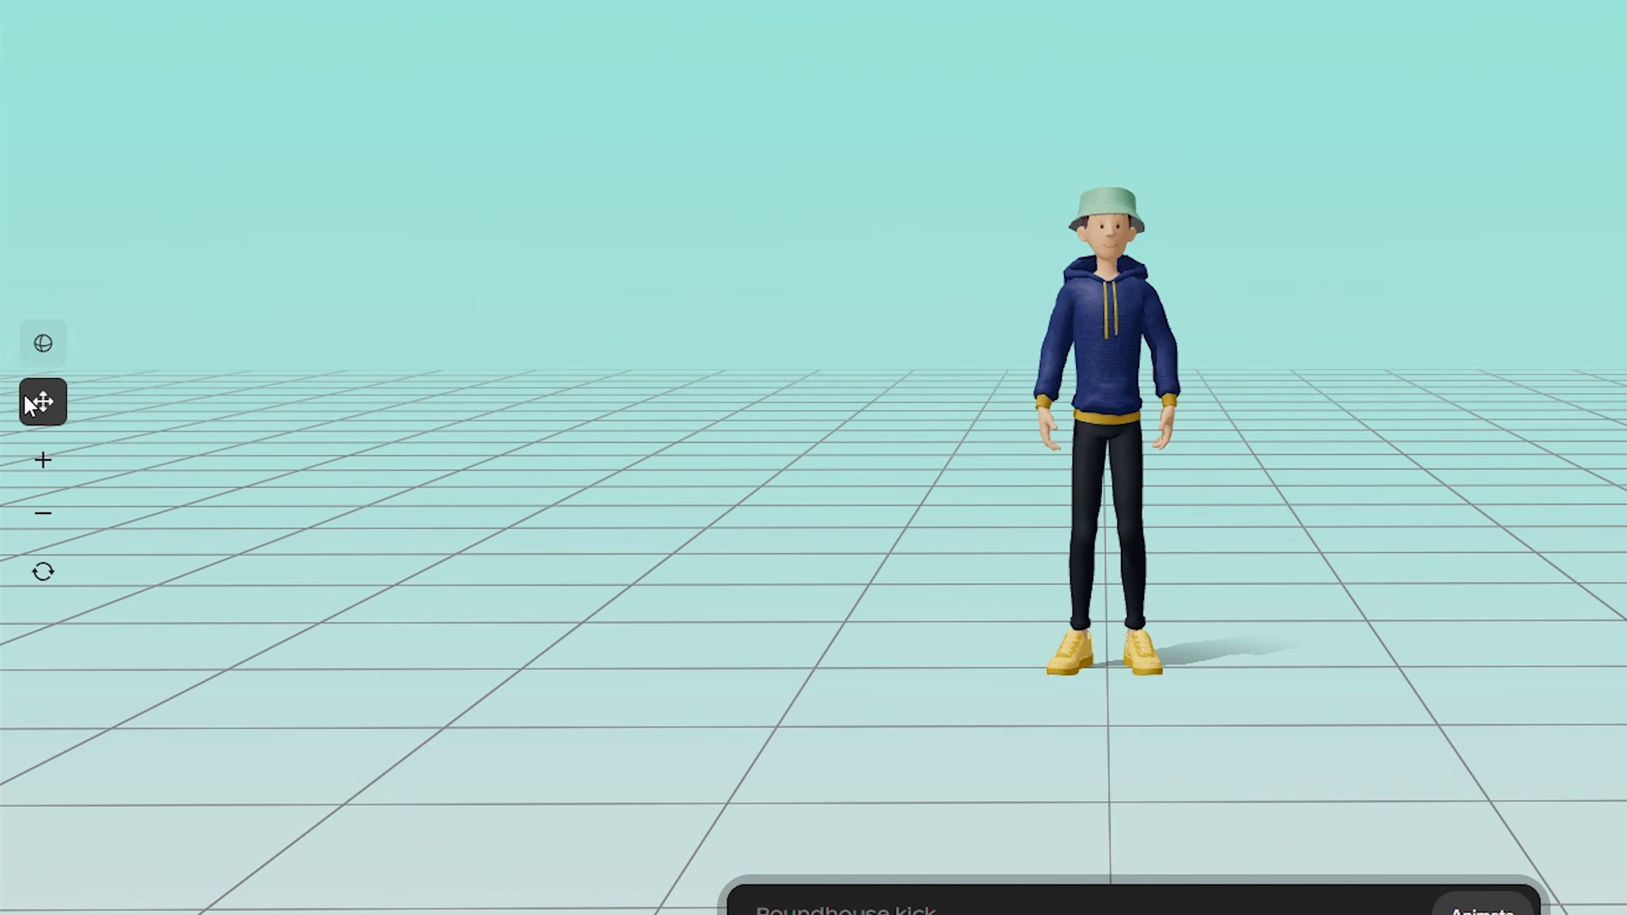
left_click_drag(1087, 415, 1031, 368)
Zoom in and out on the character and reset the camera view.
left_click(43, 476)
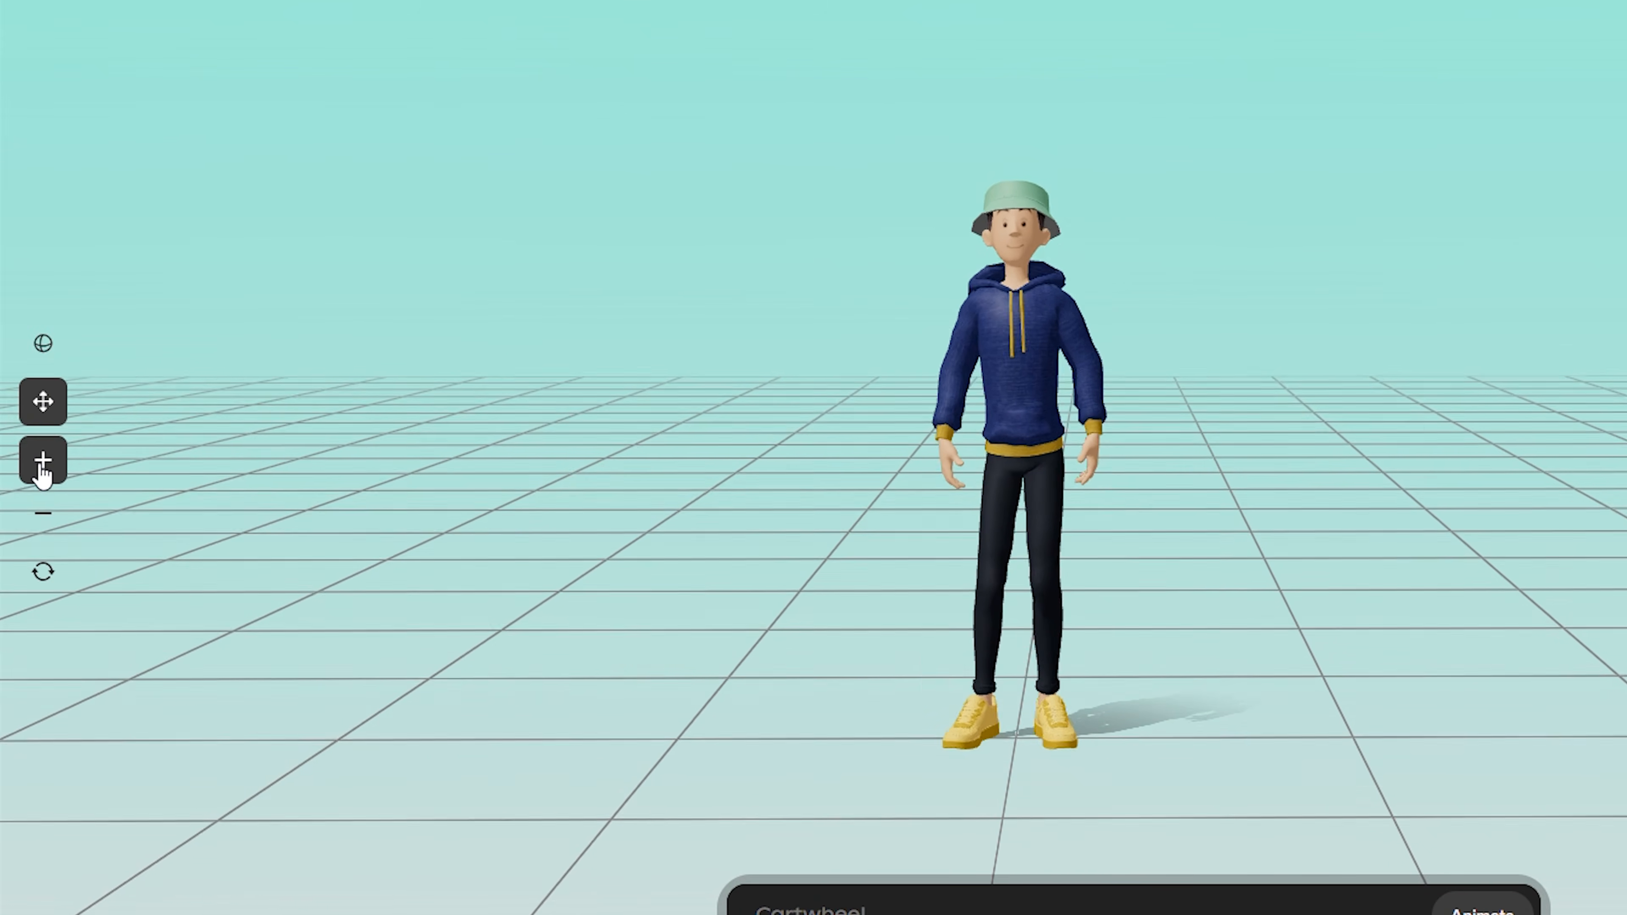
scroll(799, 290, "up", 5)
scroll(807, 278, "down", 10)
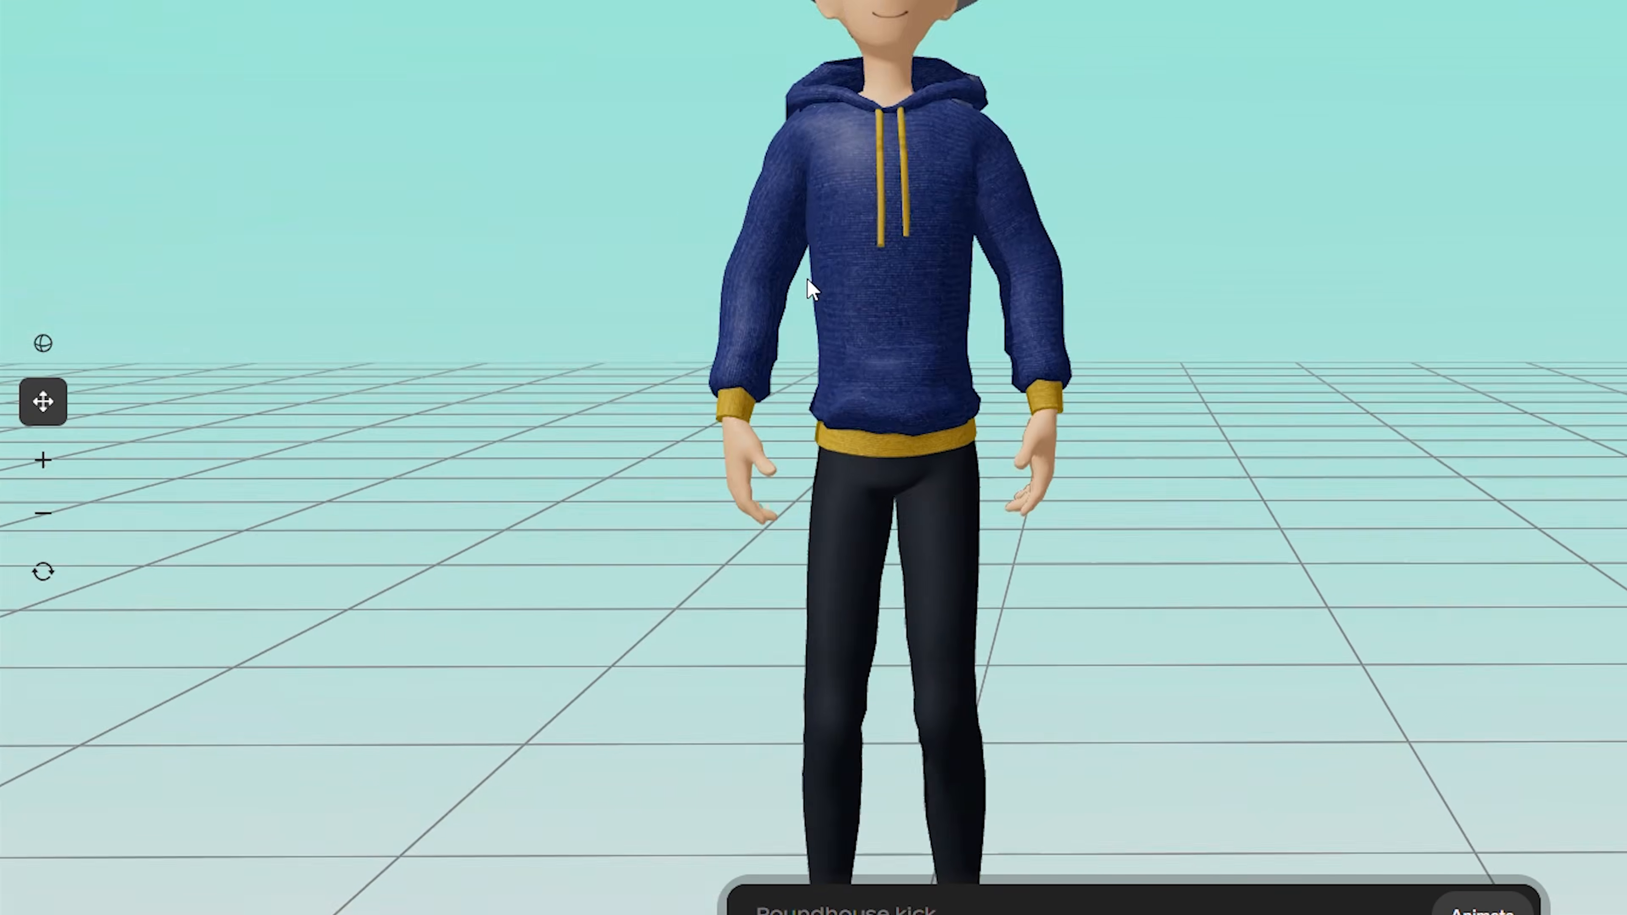
scroll(1097, 384, "up", 5)
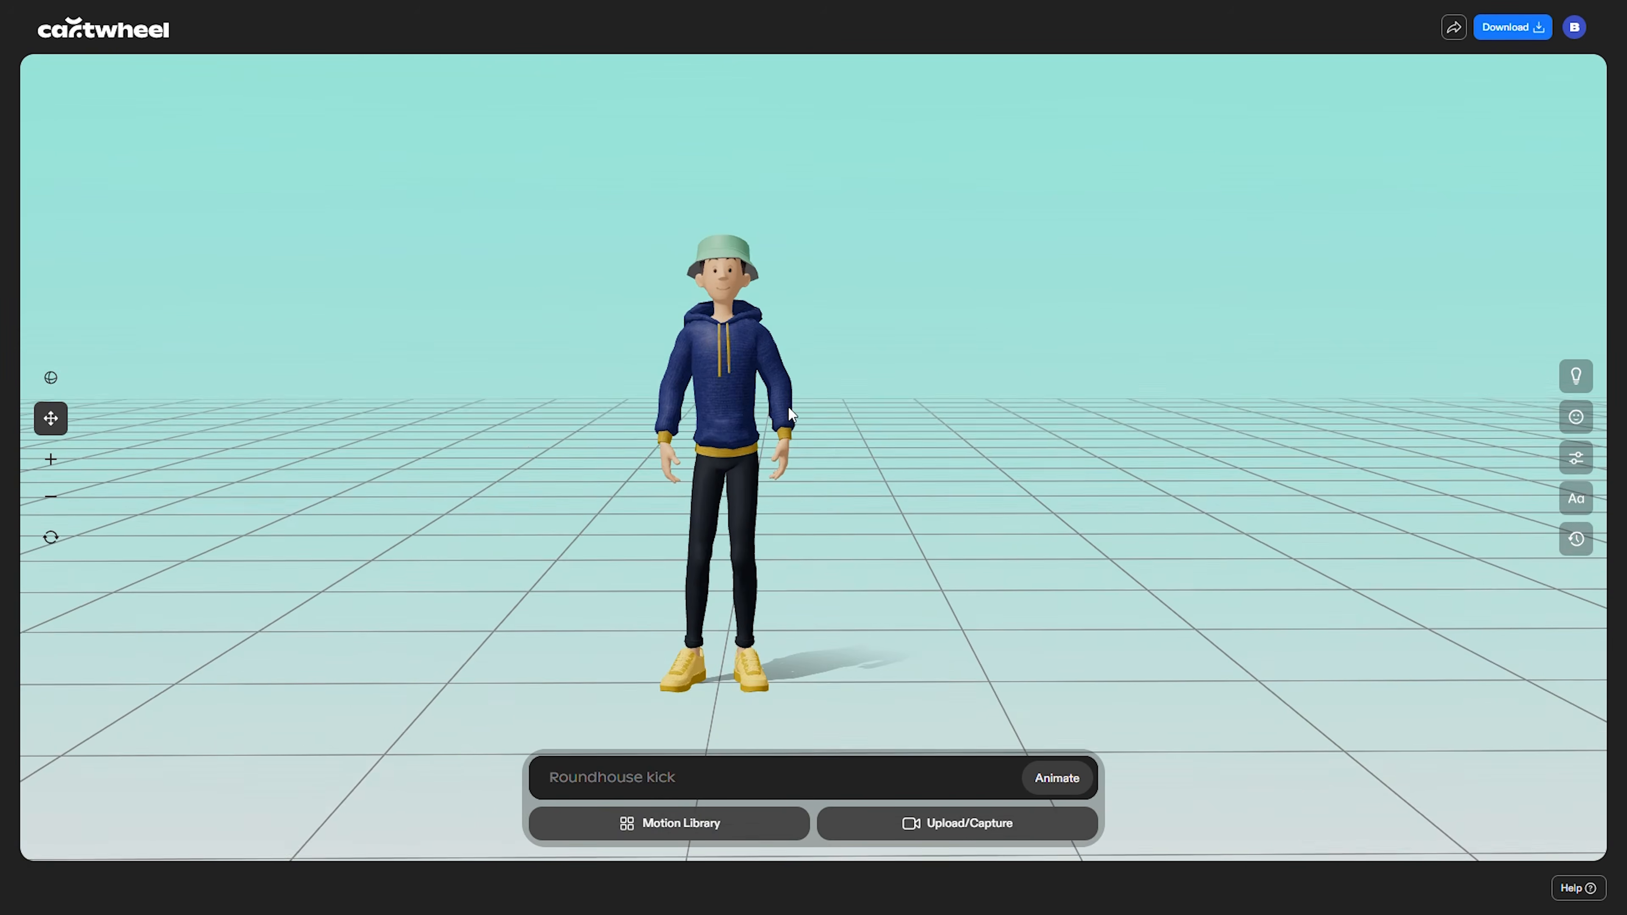
scroll(788, 406, "up", 5)
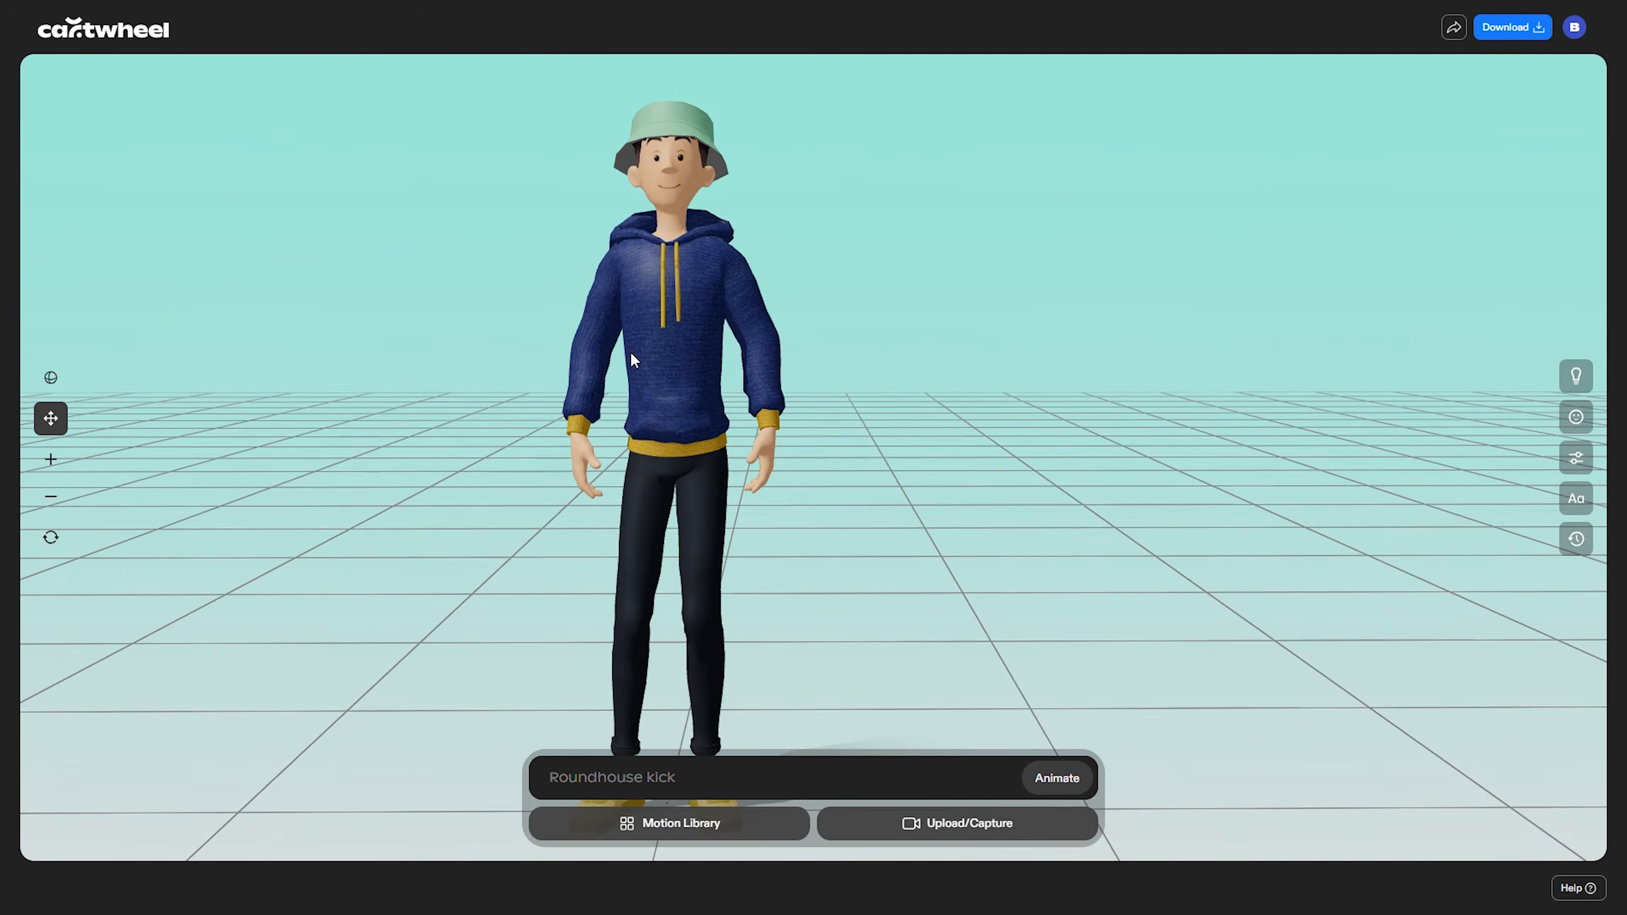
scroll(631, 351, "down", 6)
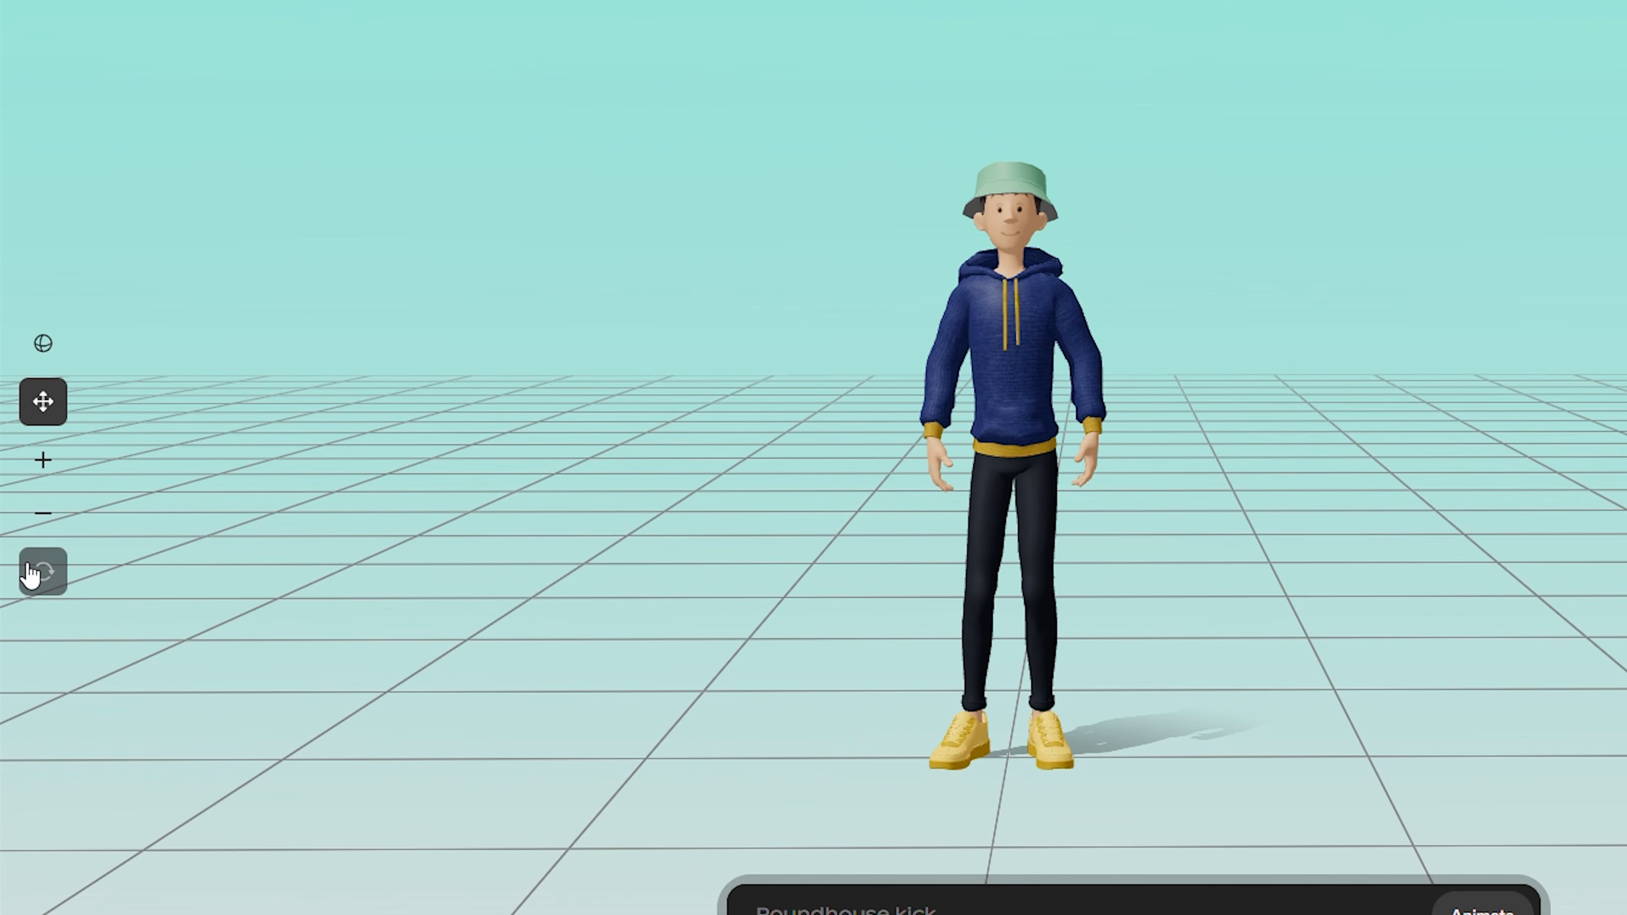
left_click(39, 570)
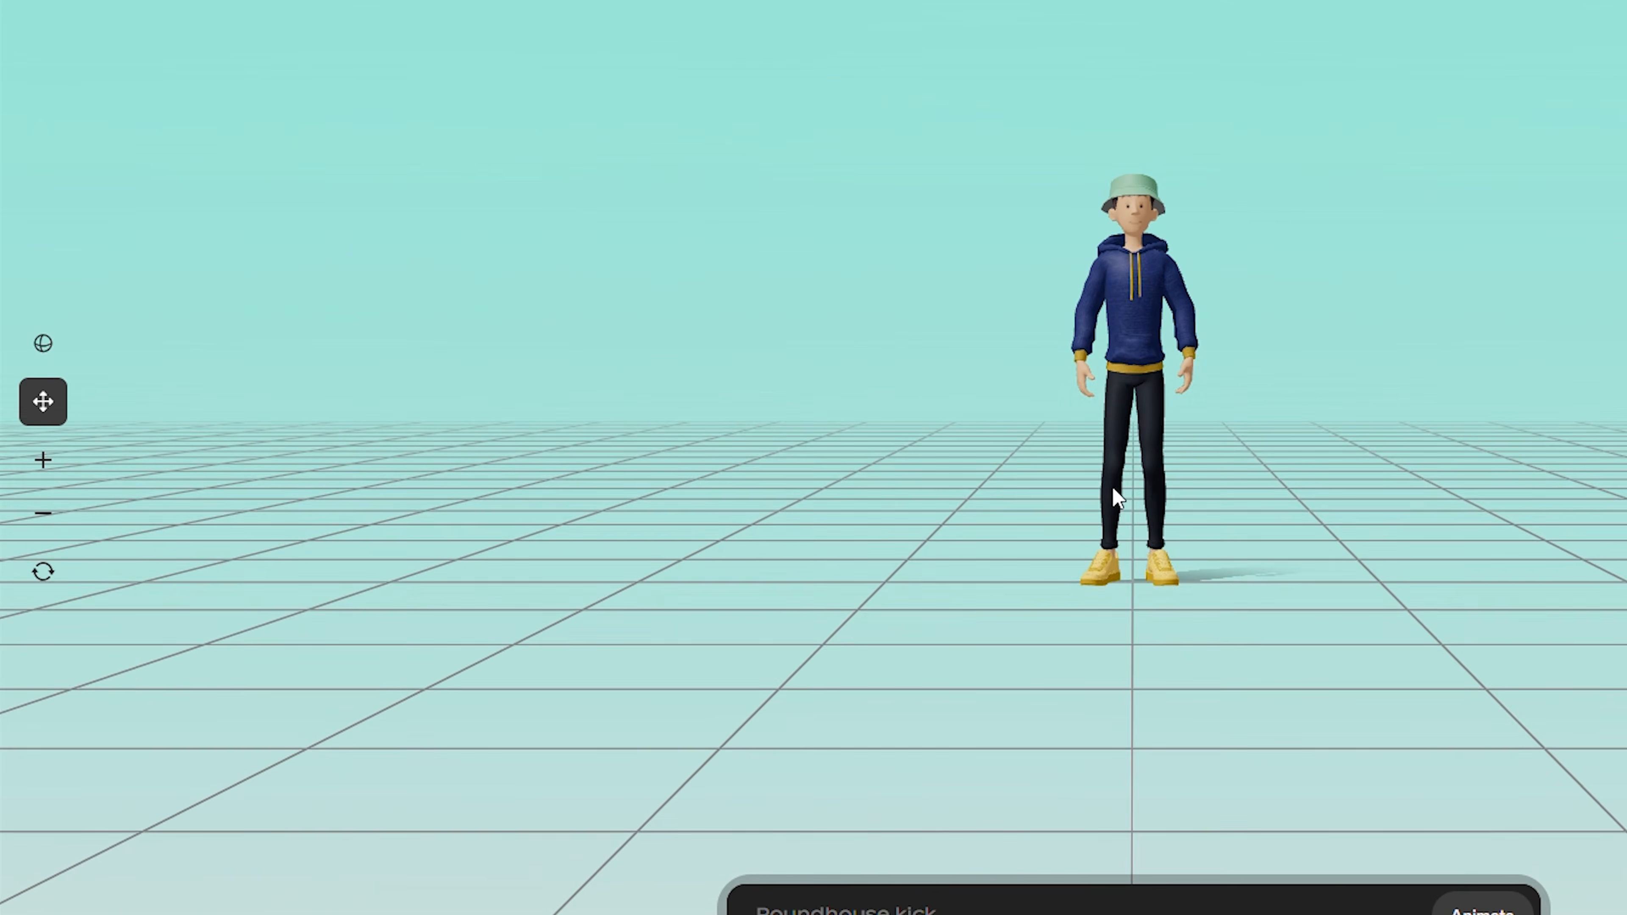
scroll(1151, 345, "up", 3)
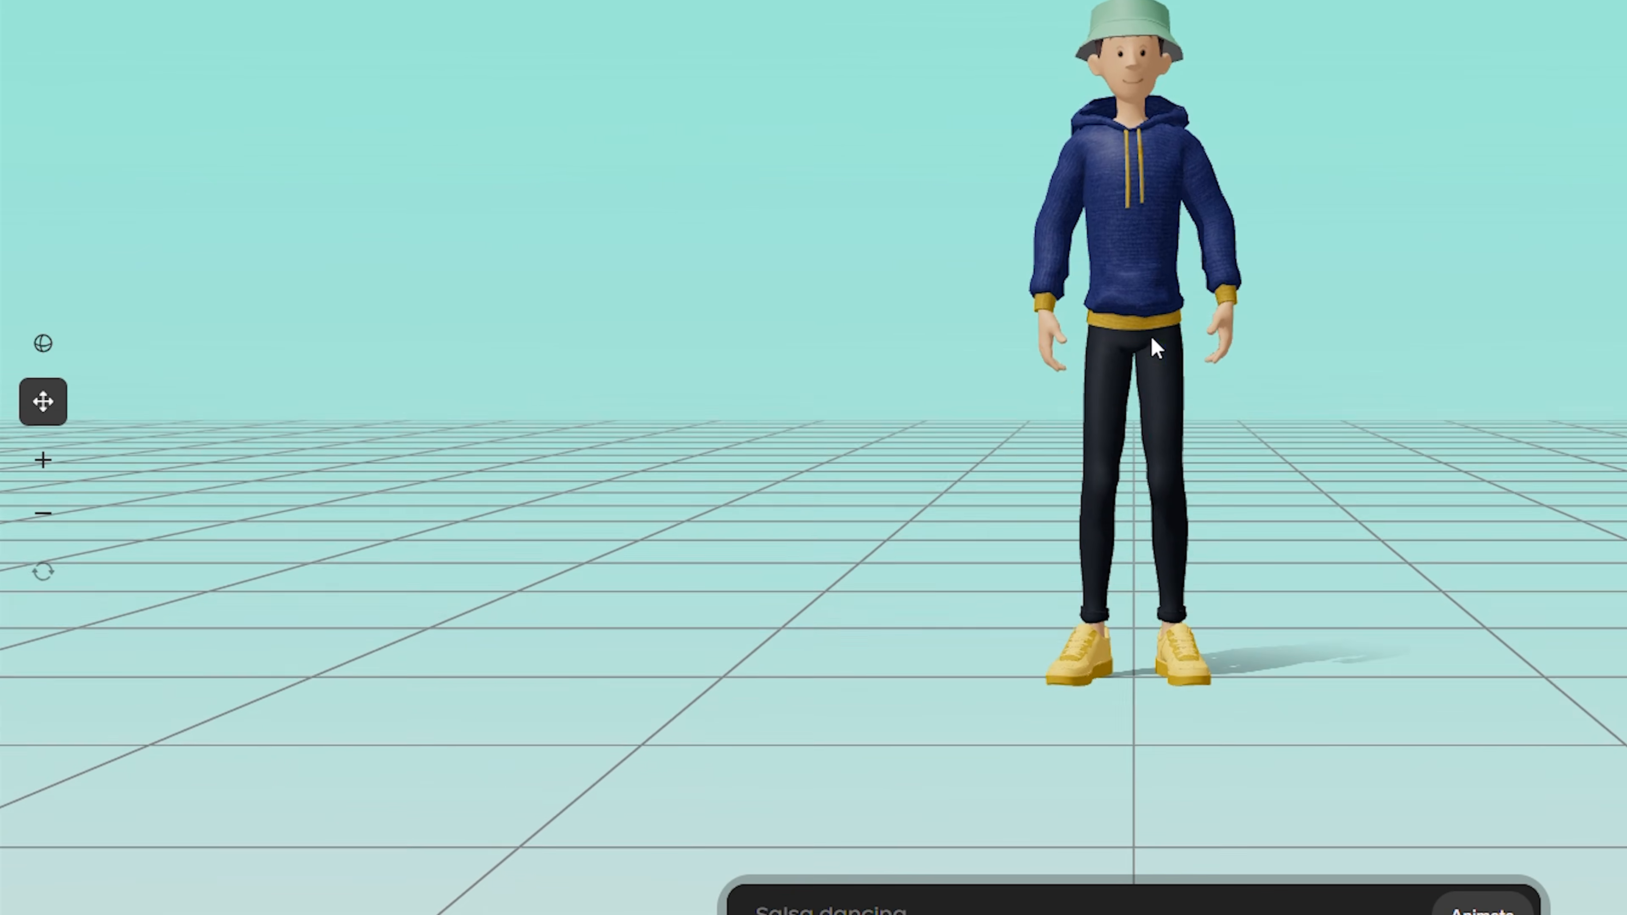
scroll(1150, 334, "down", 2)
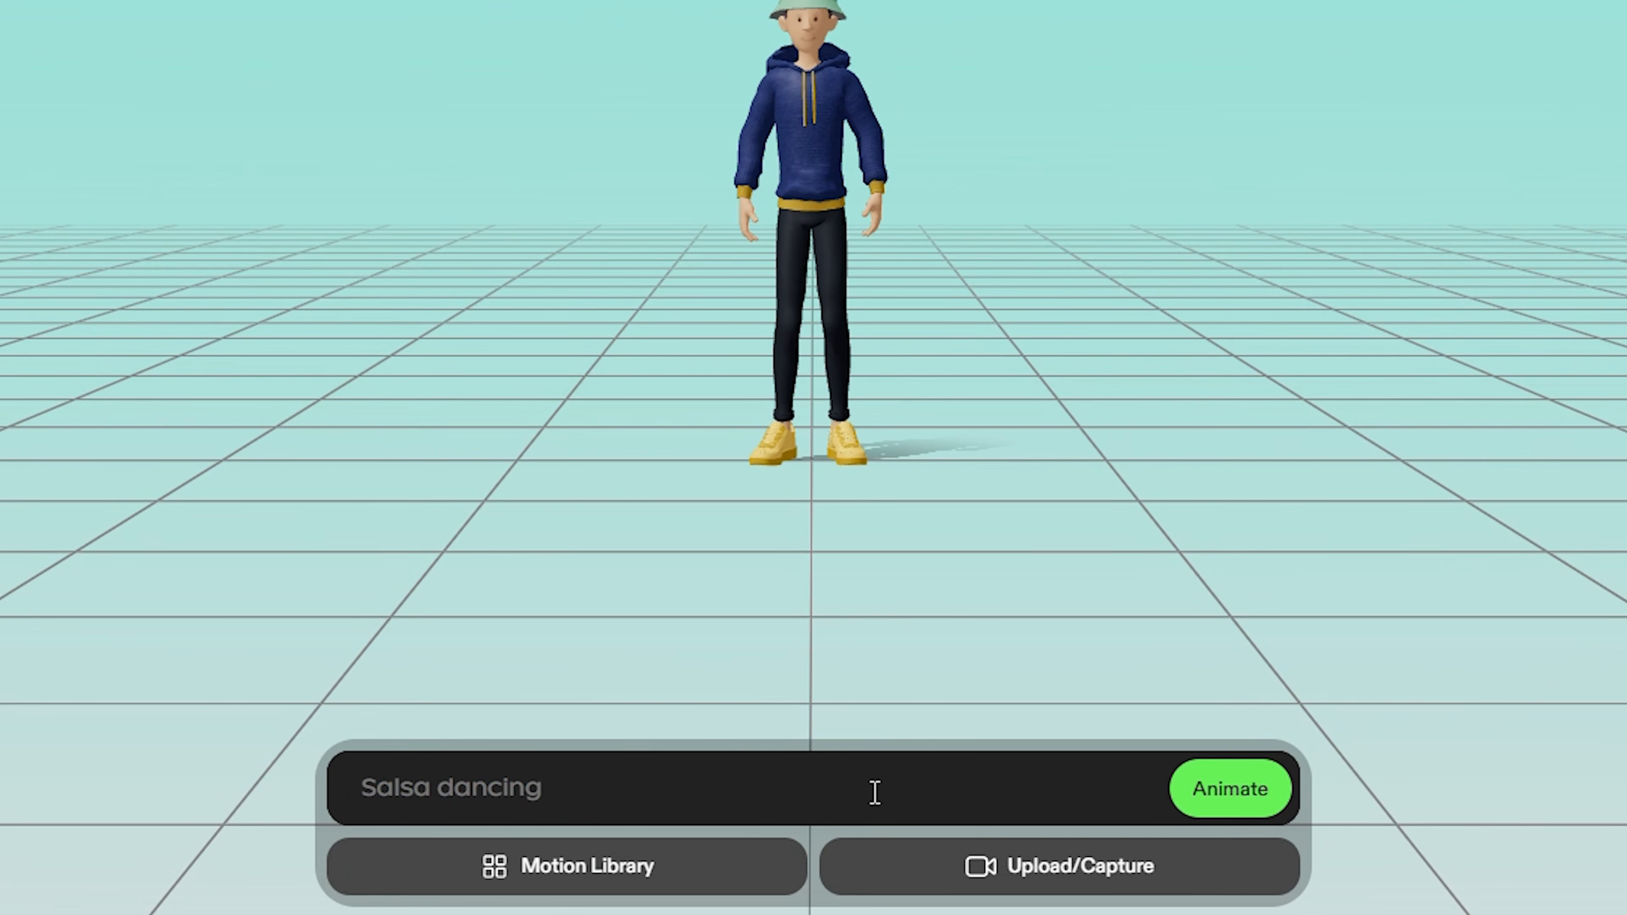
Enter Kick as the motion prompt and open the full list of matching Motion Library results.
left_click(767, 777)
type("Ki")
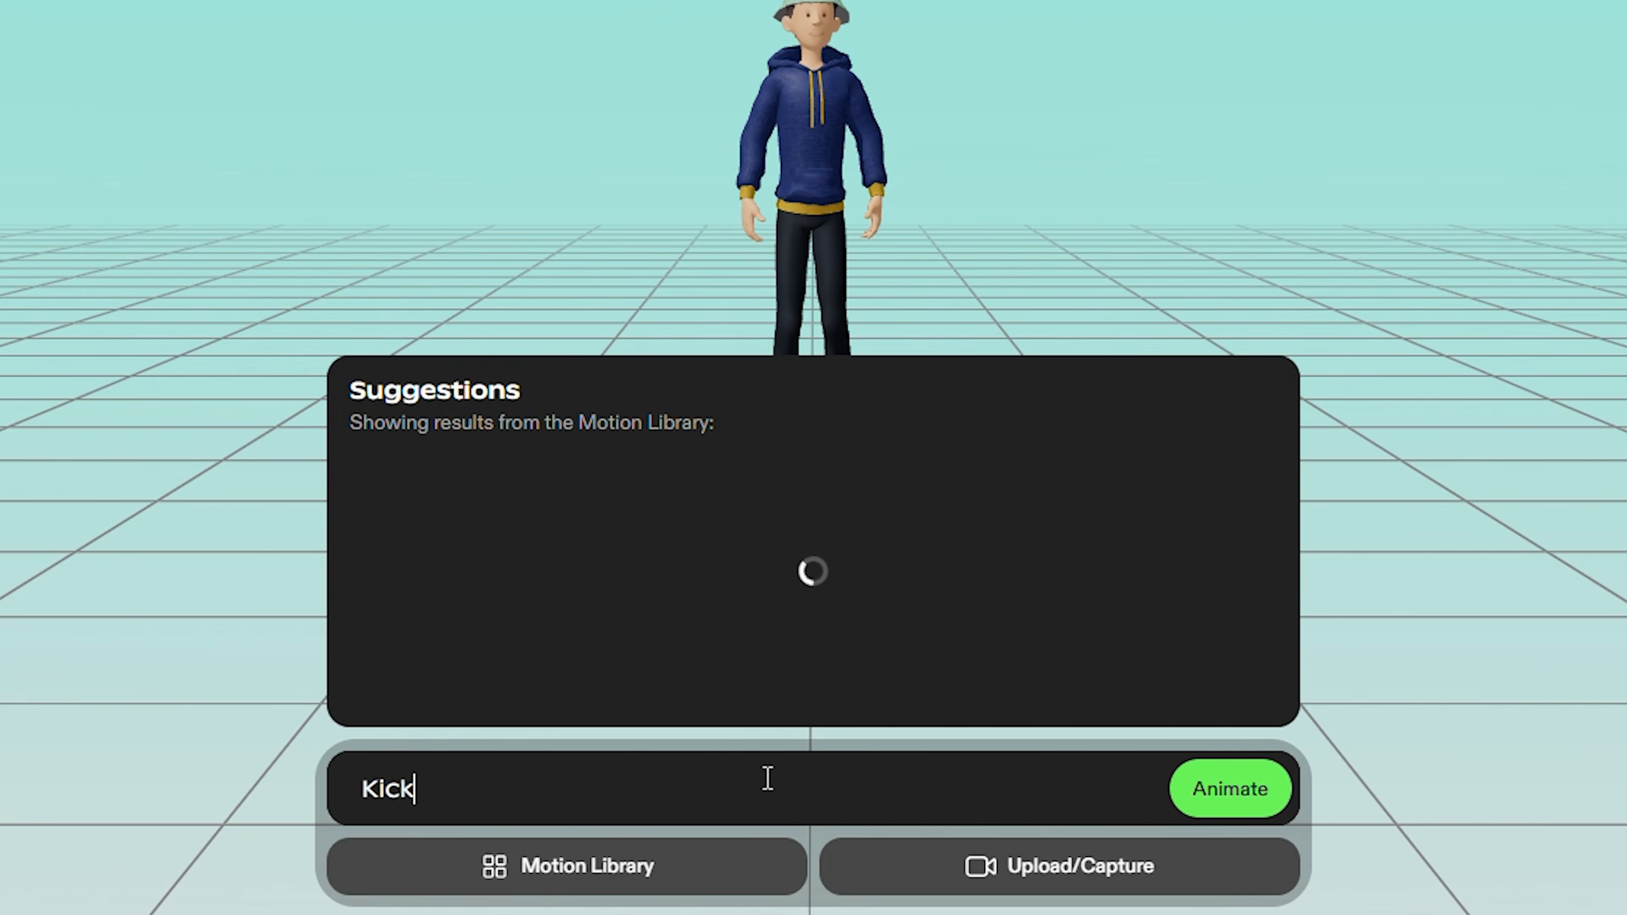
type("ck")
mouse_move(713, 557)
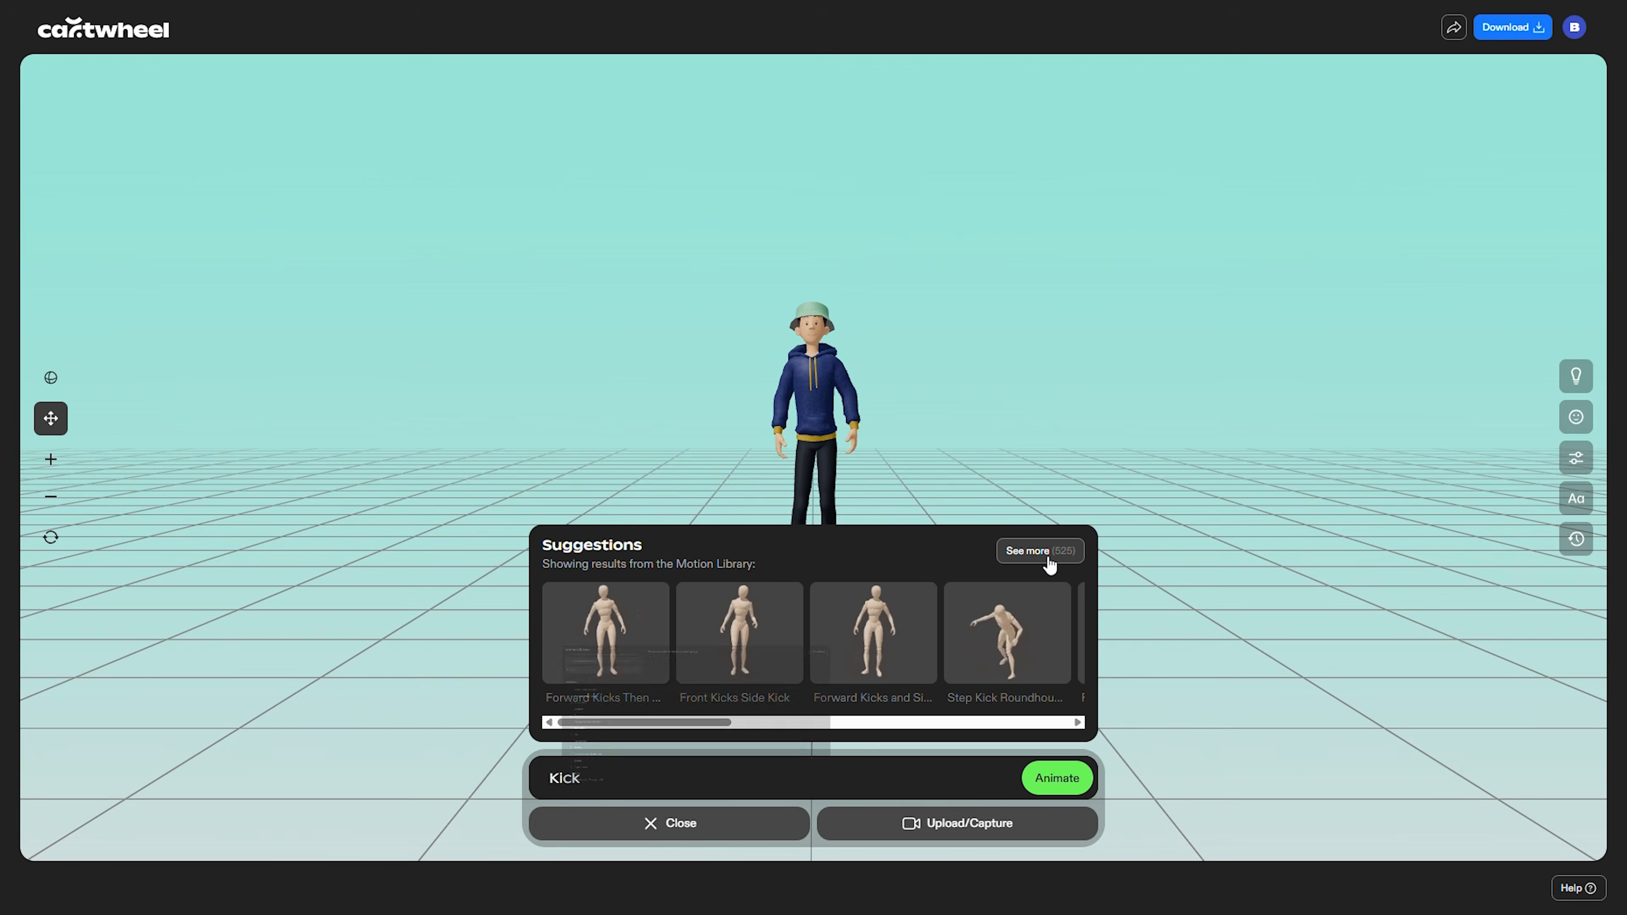
left_click(1217, 404)
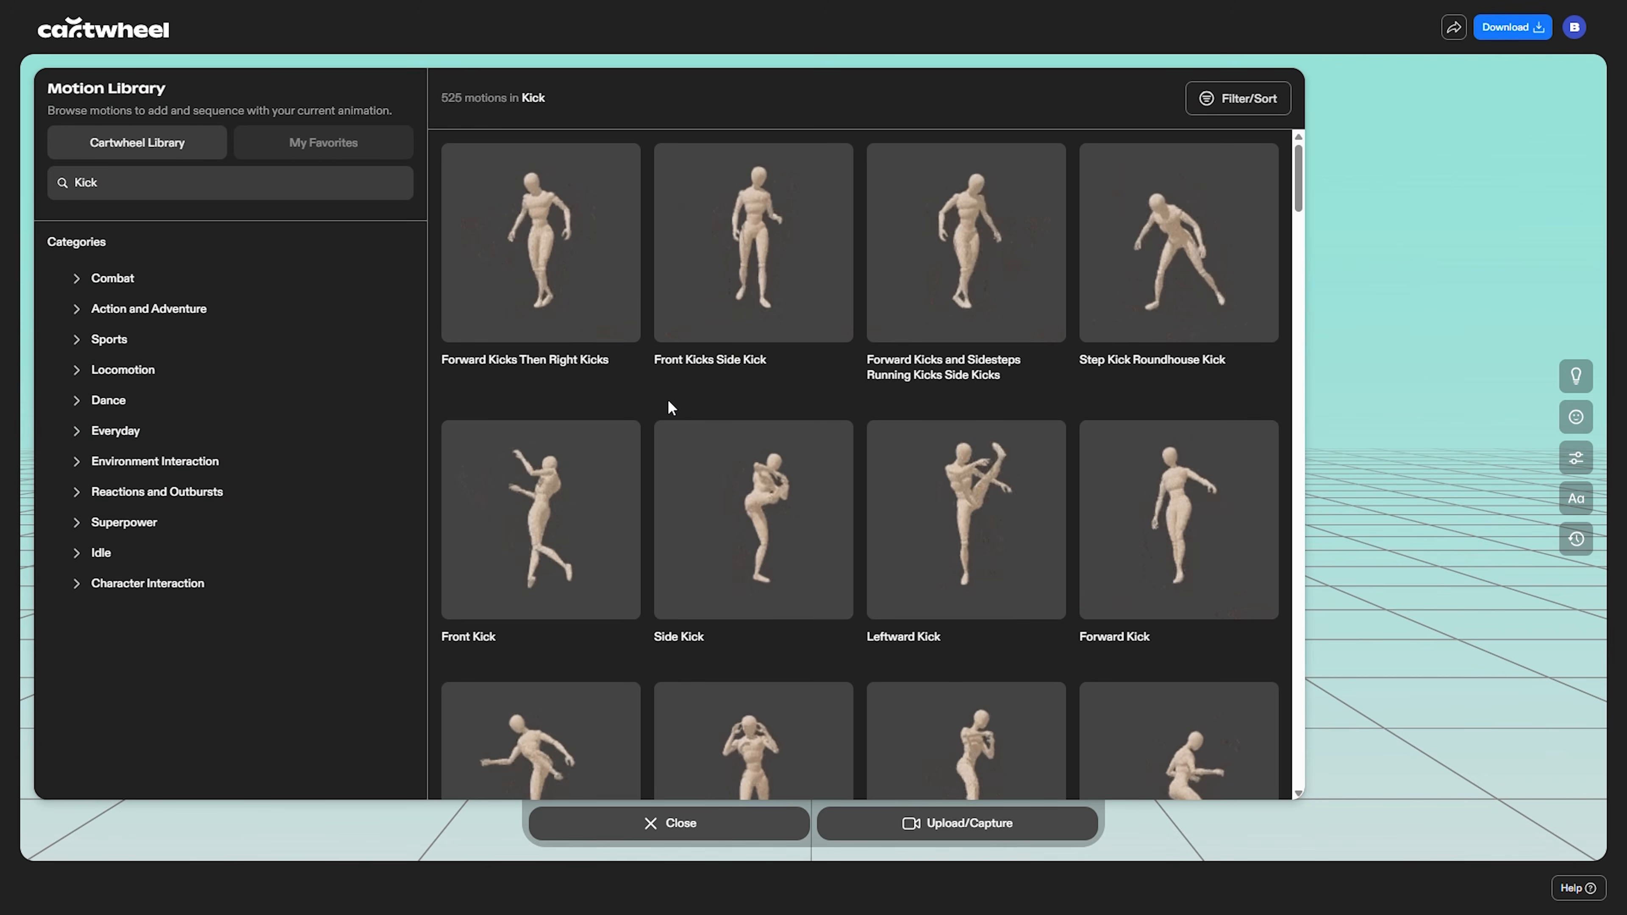
Browse the kick motions and add the Side Kick beside Front Kick to the character's animation.
scroll(737, 513, "down", 3)
scroll(774, 571, "up", 3)
mouse_move(614, 211)
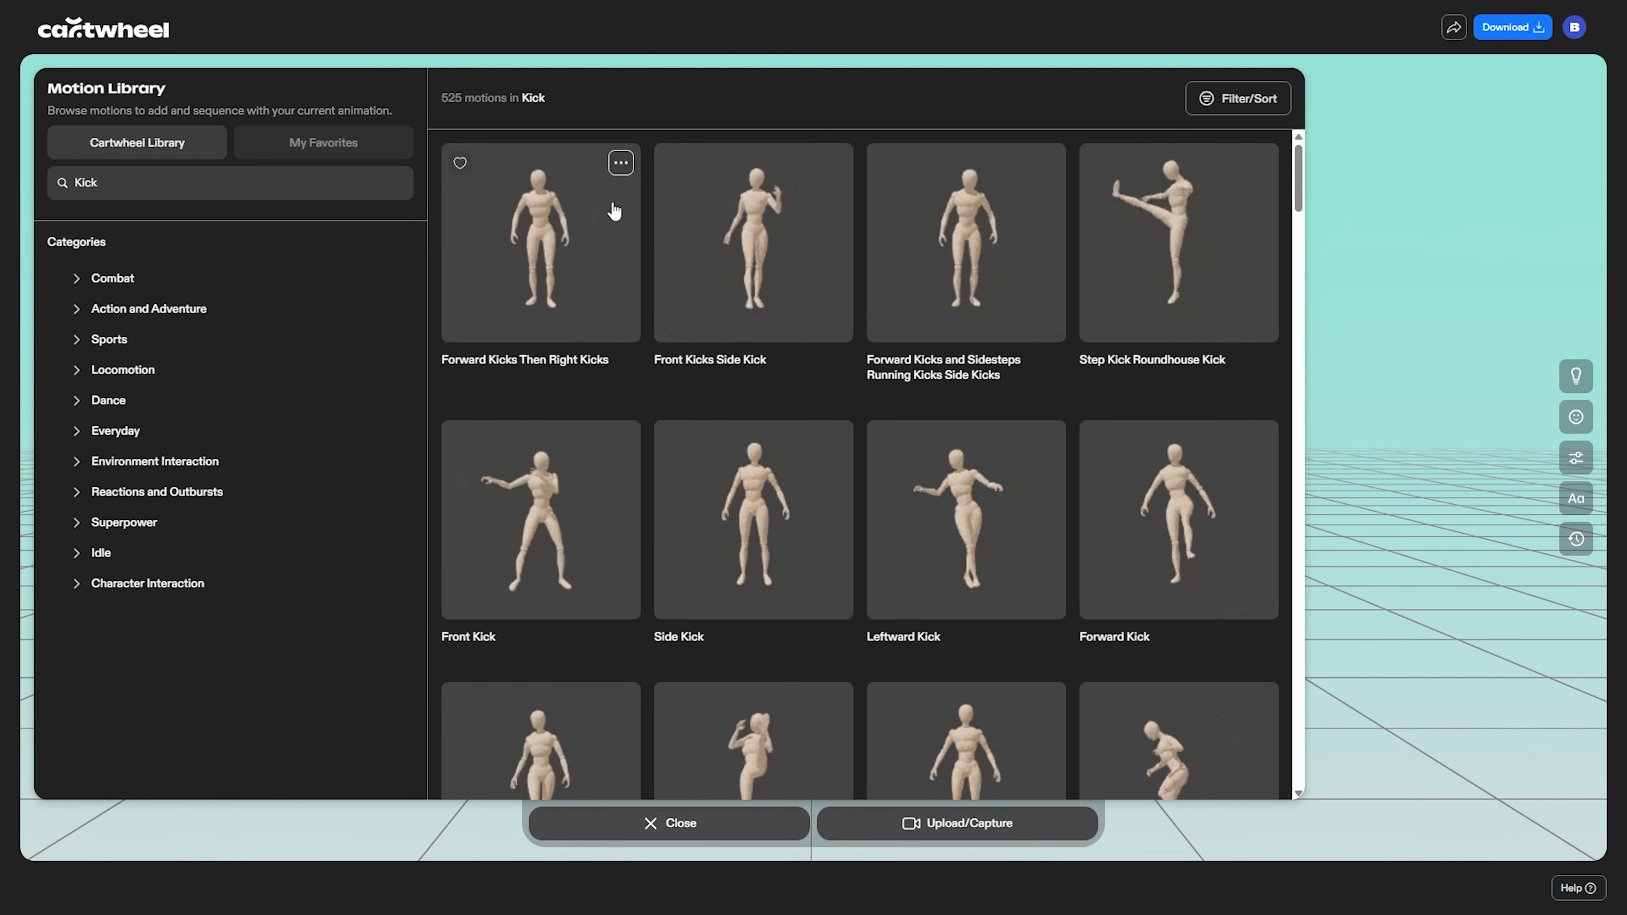
scroll(726, 374, "down", 3)
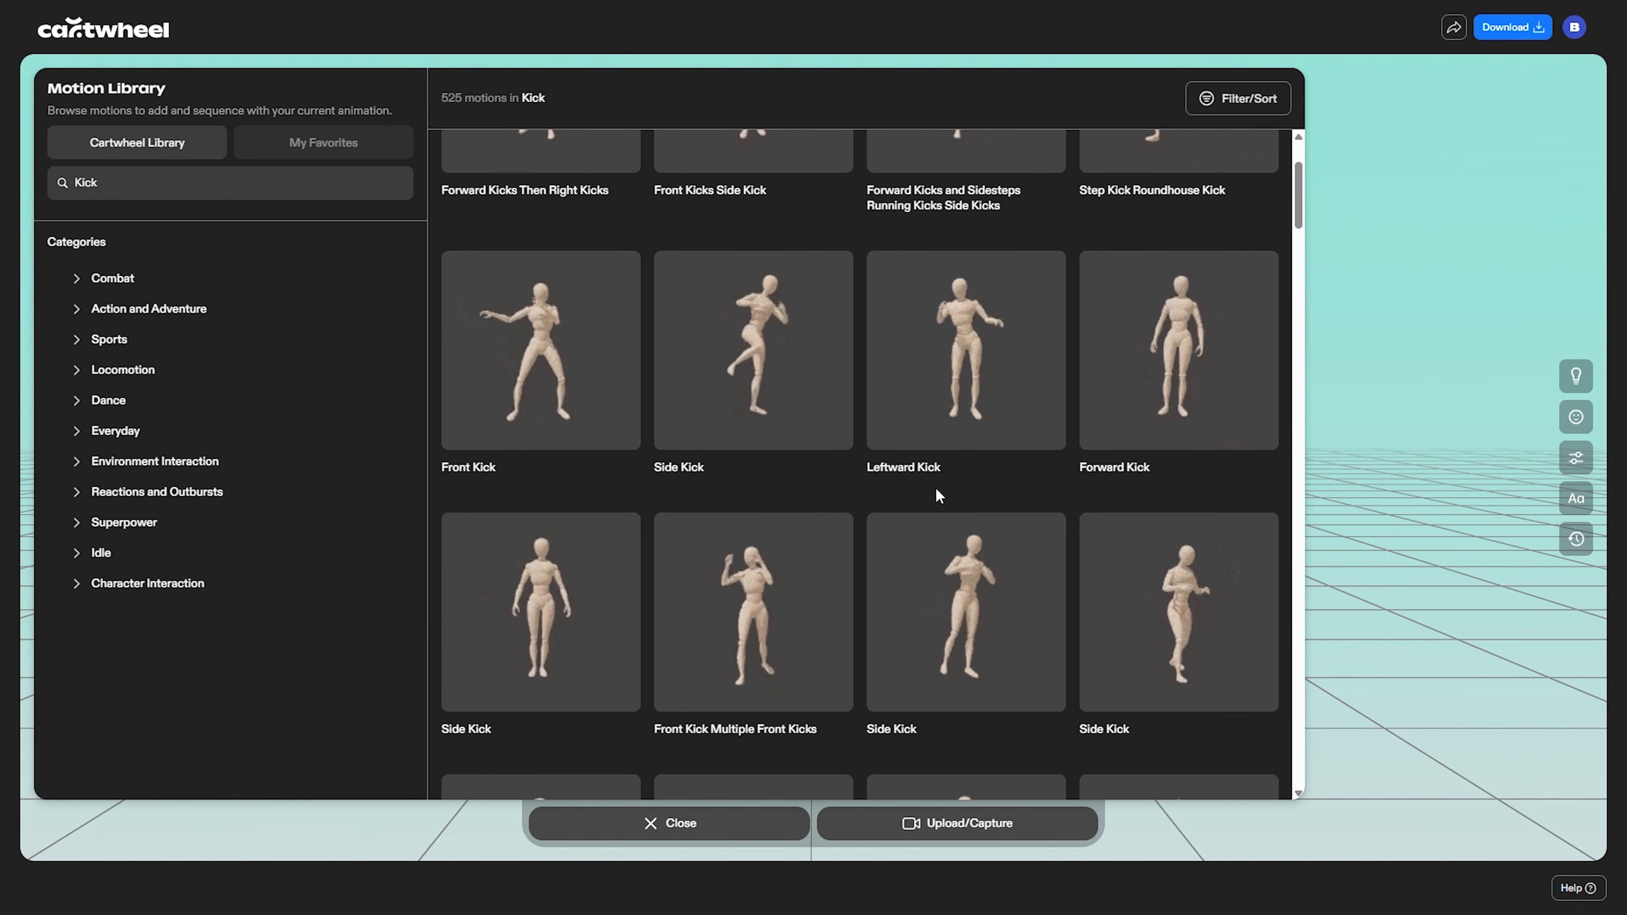
scroll(1183, 609, "down", 1)
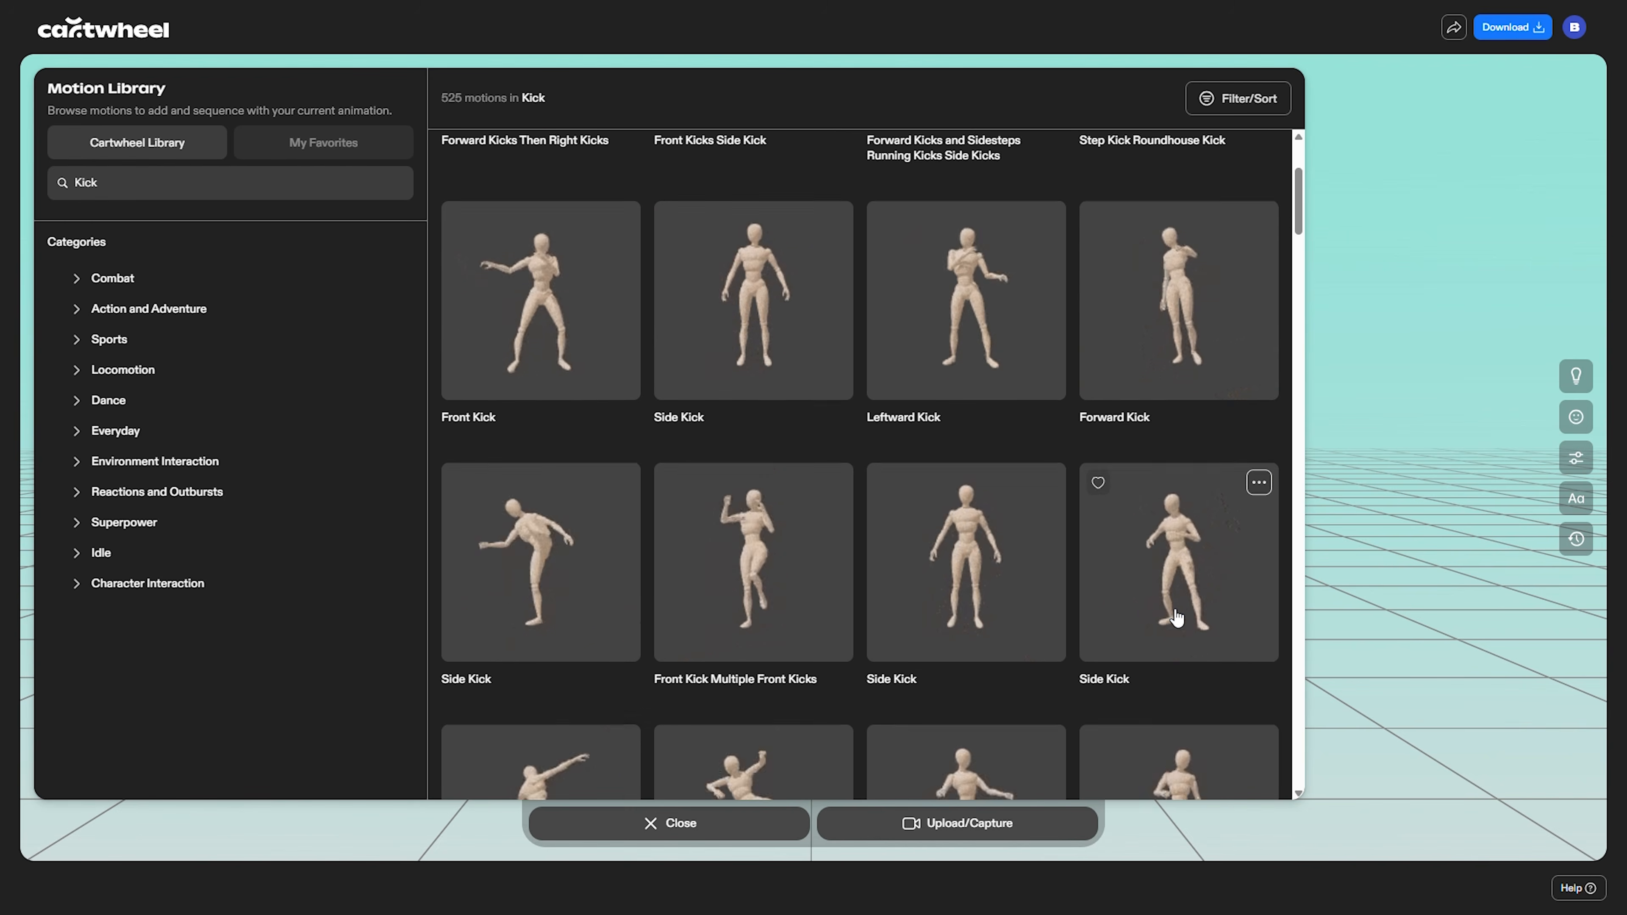
left_click(759, 282)
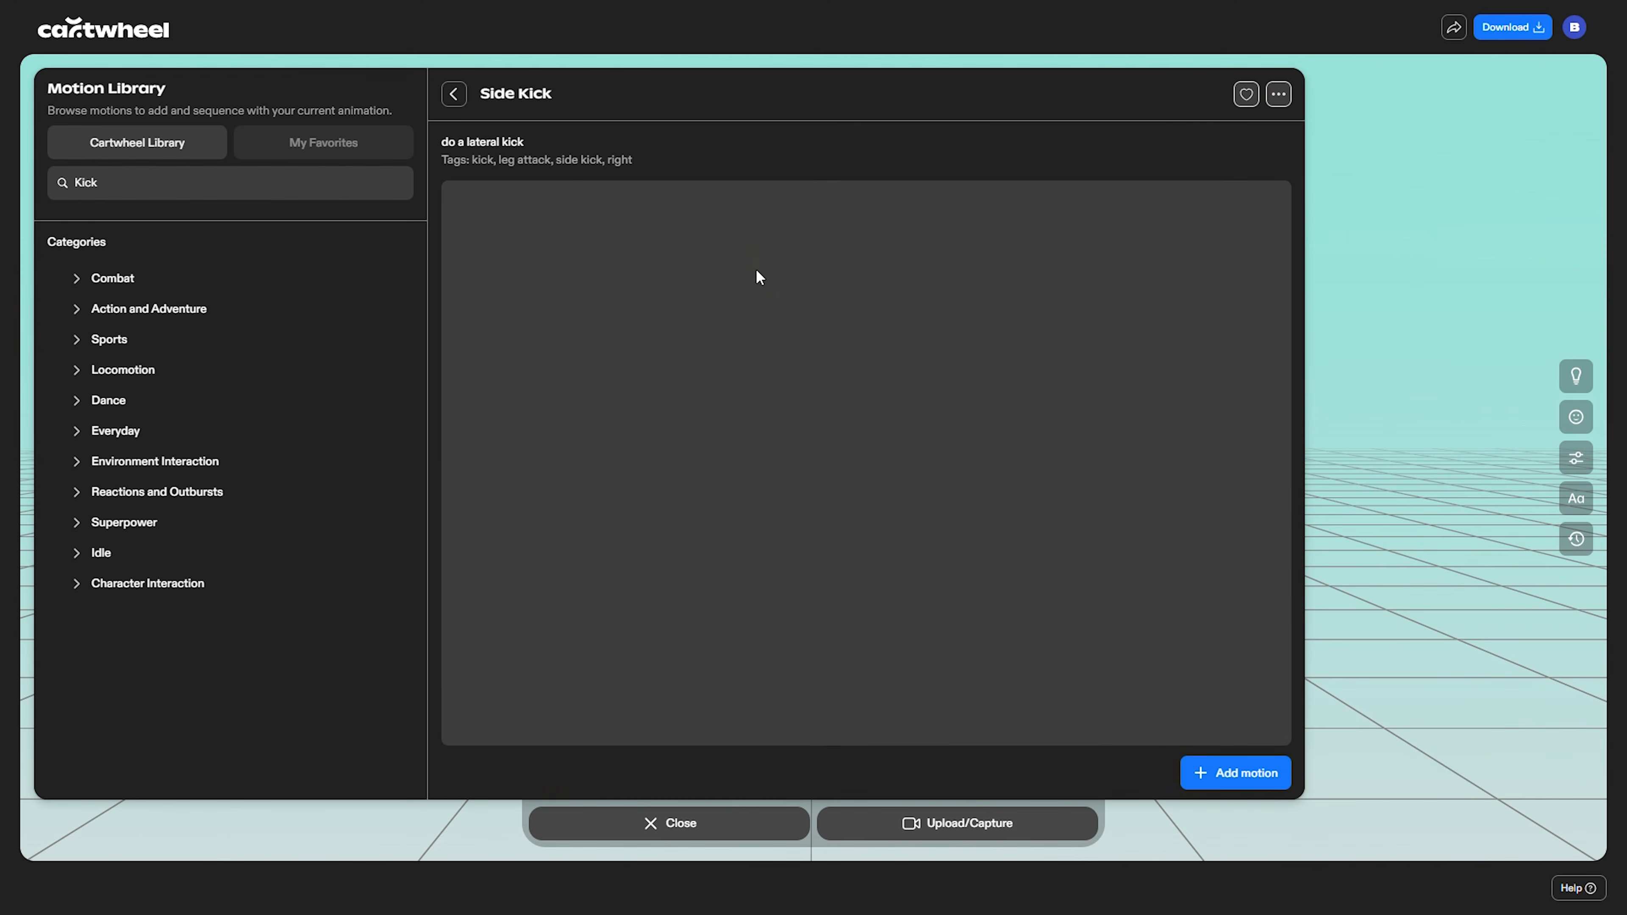
left_click(1225, 775)
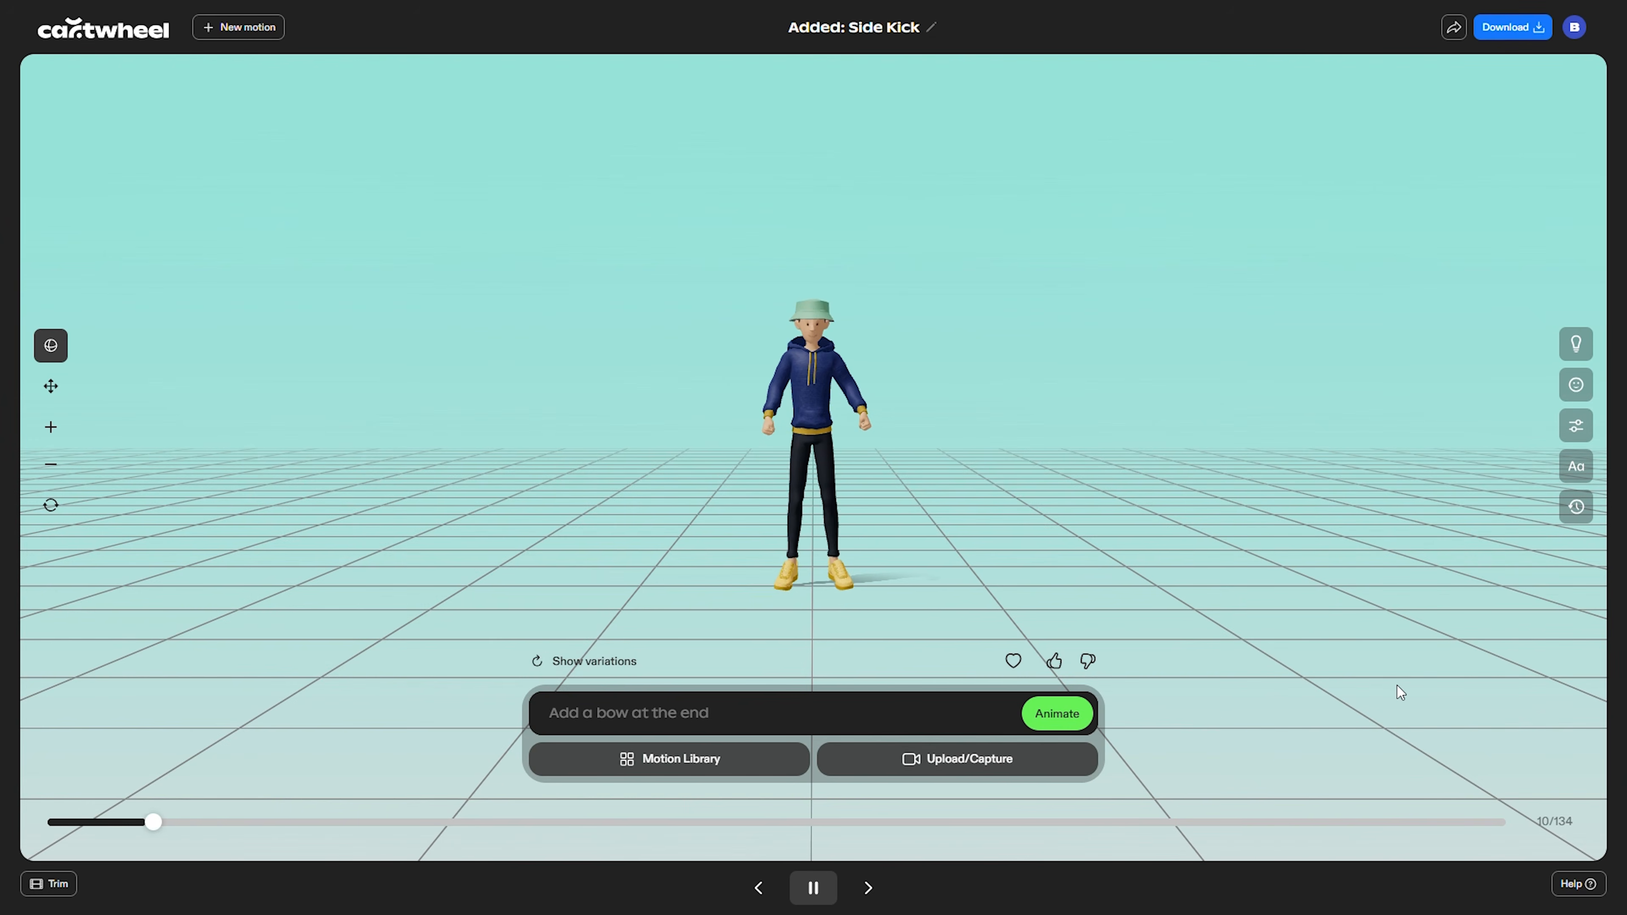